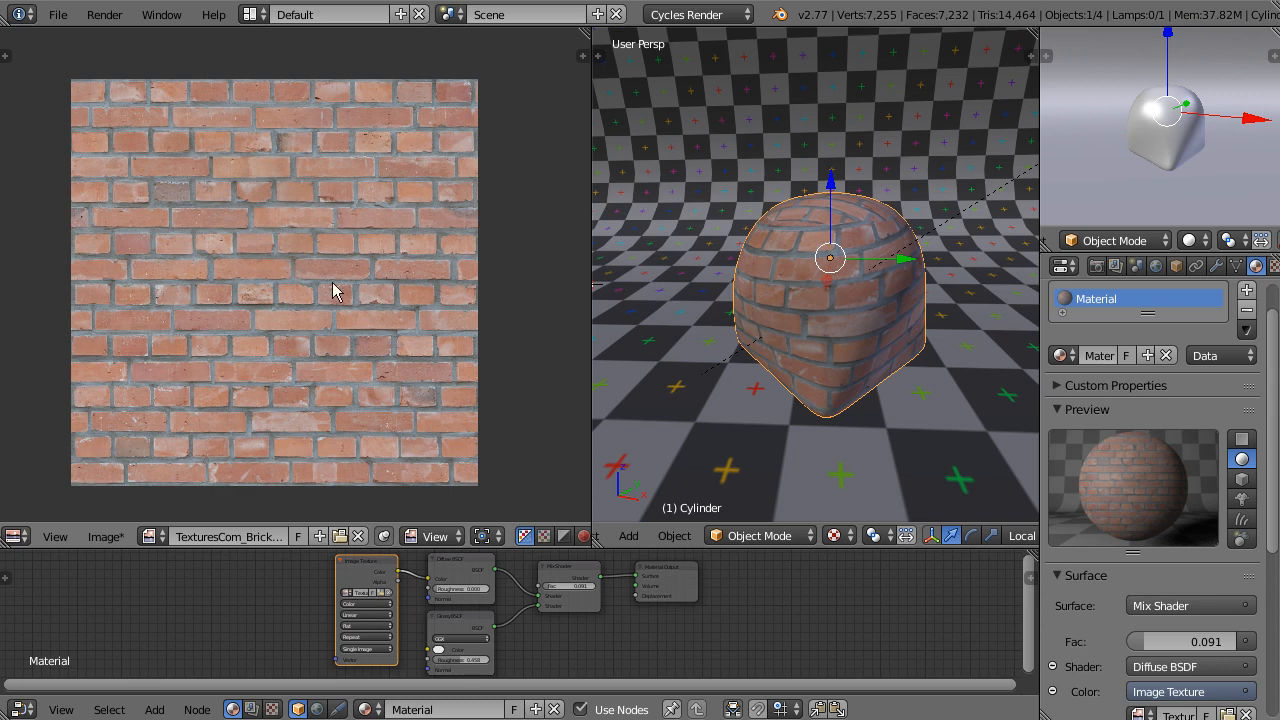
pyautogui.moveTo(358, 328); pyautogui.dragTo(362, 309, button='middle')
pyautogui.moveTo(210, 395); pyautogui.dragTo(213, 408, button='middle')
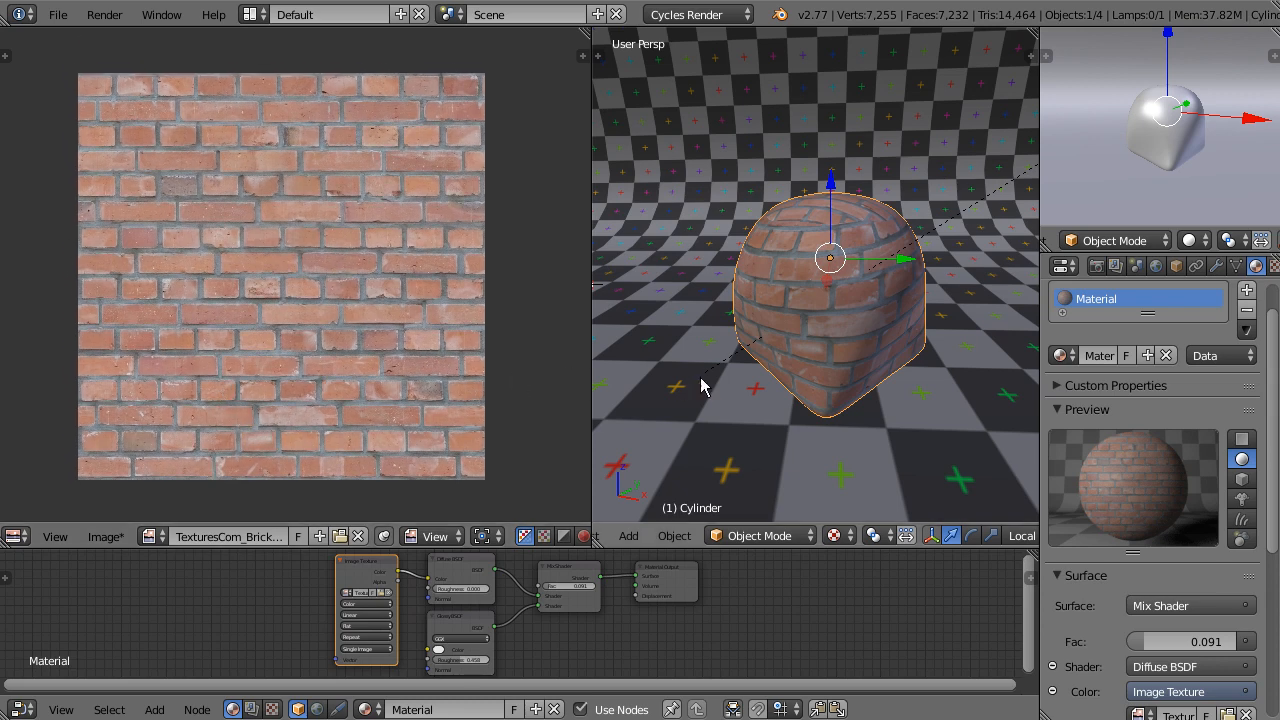
pyautogui.scroll(3, 740, 375)
pyautogui.moveTo(225, 395); pyautogui.dragTo(222, 397, button='middle')
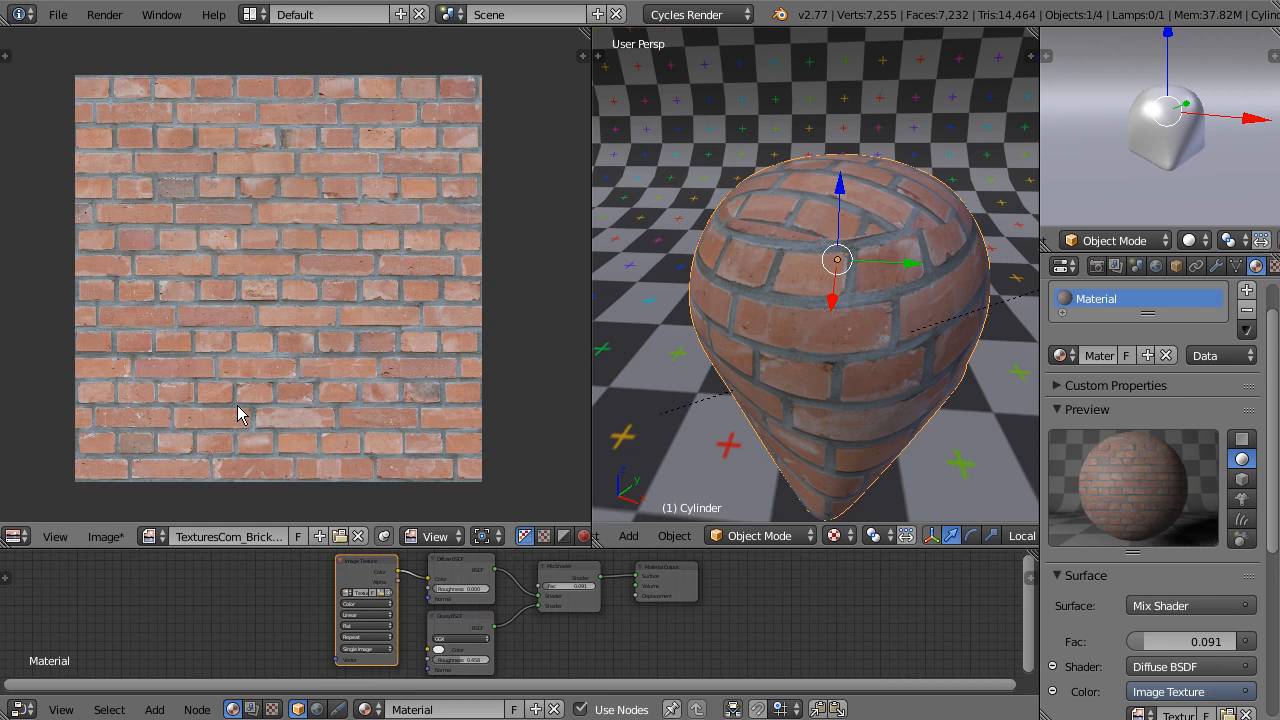
pyautogui.moveTo(262, 272)
pyautogui.mouseDown(button='middle')
pyautogui.moveTo(260, 286)
pyautogui.moveTo(283, 273)
pyautogui.mouseUp(button='middle')
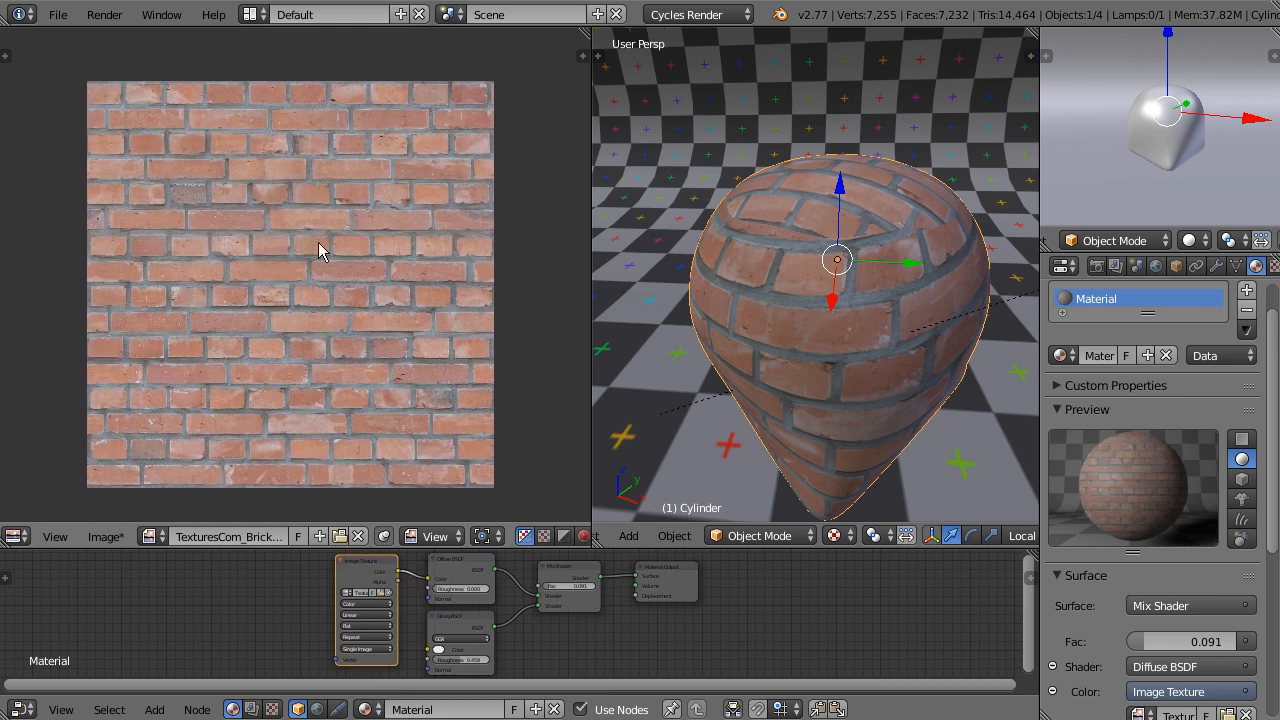
# - Switch the brick image's editor to Paint mode, try a stroke and undo it, and show the brush settings
pyautogui.click(435, 540)
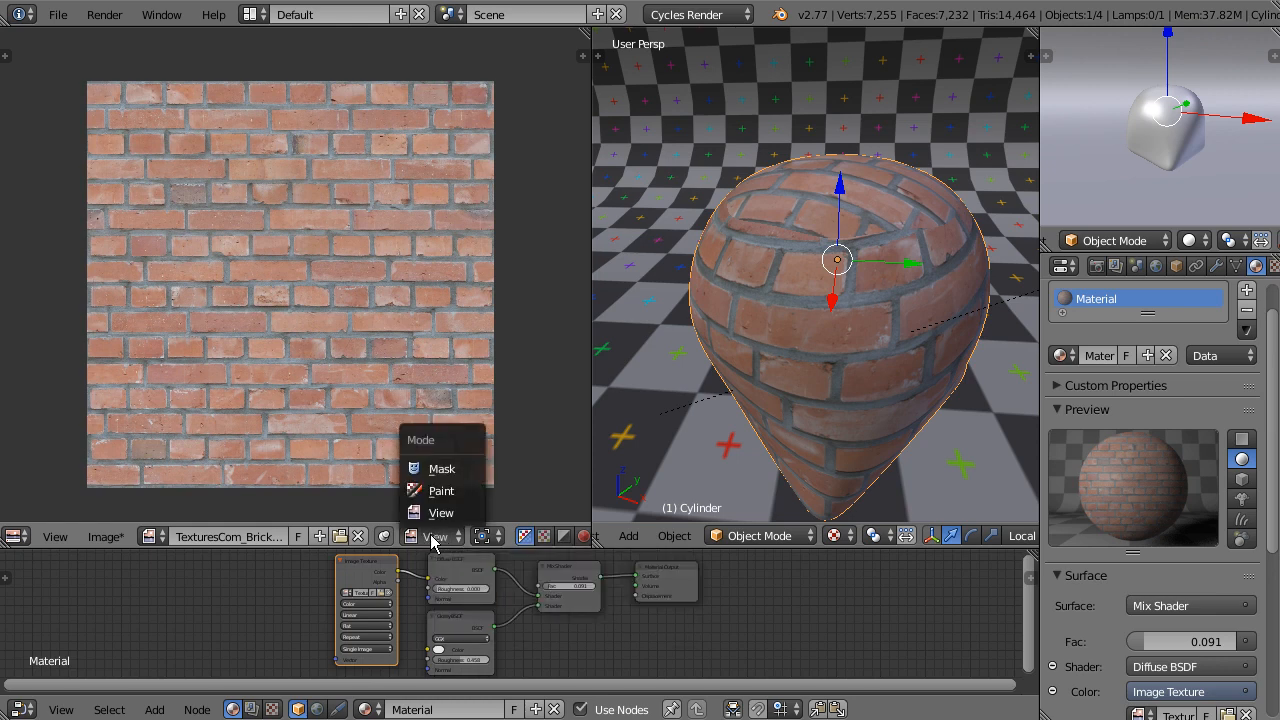
pyautogui.click(441, 491)
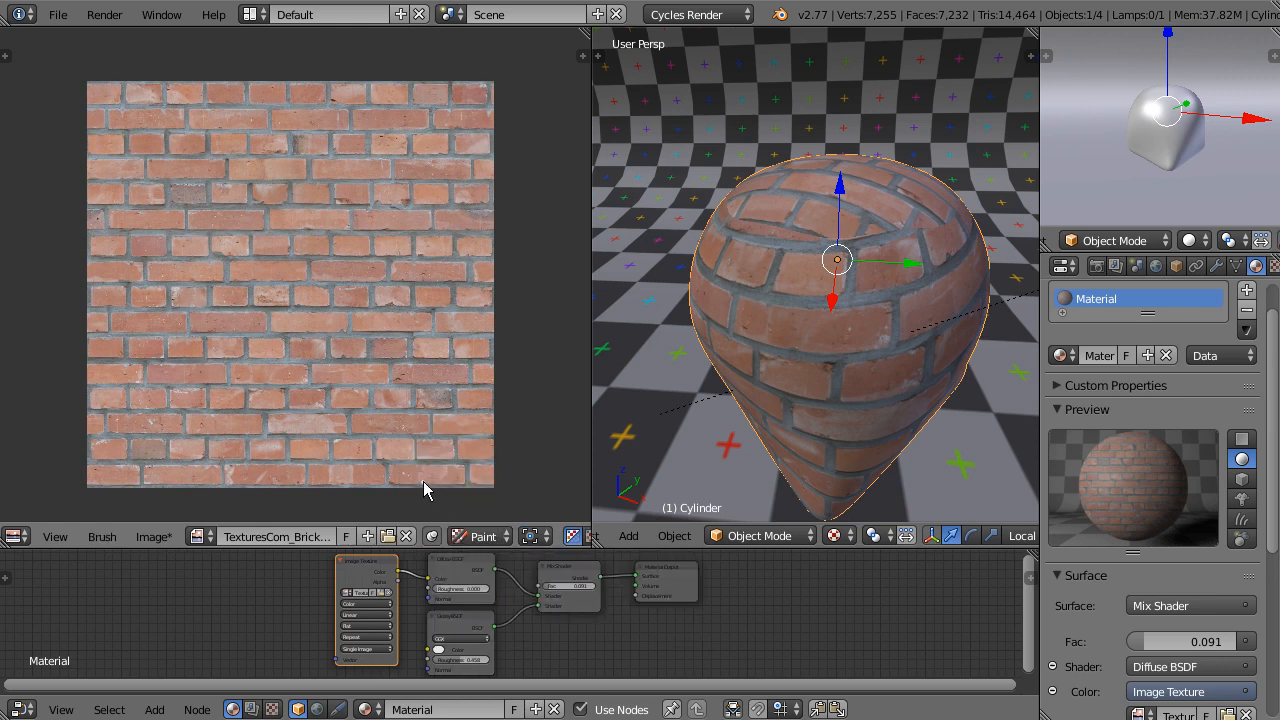
pyautogui.moveTo(330, 370); pyautogui.dragTo(386, 358, button='middle')
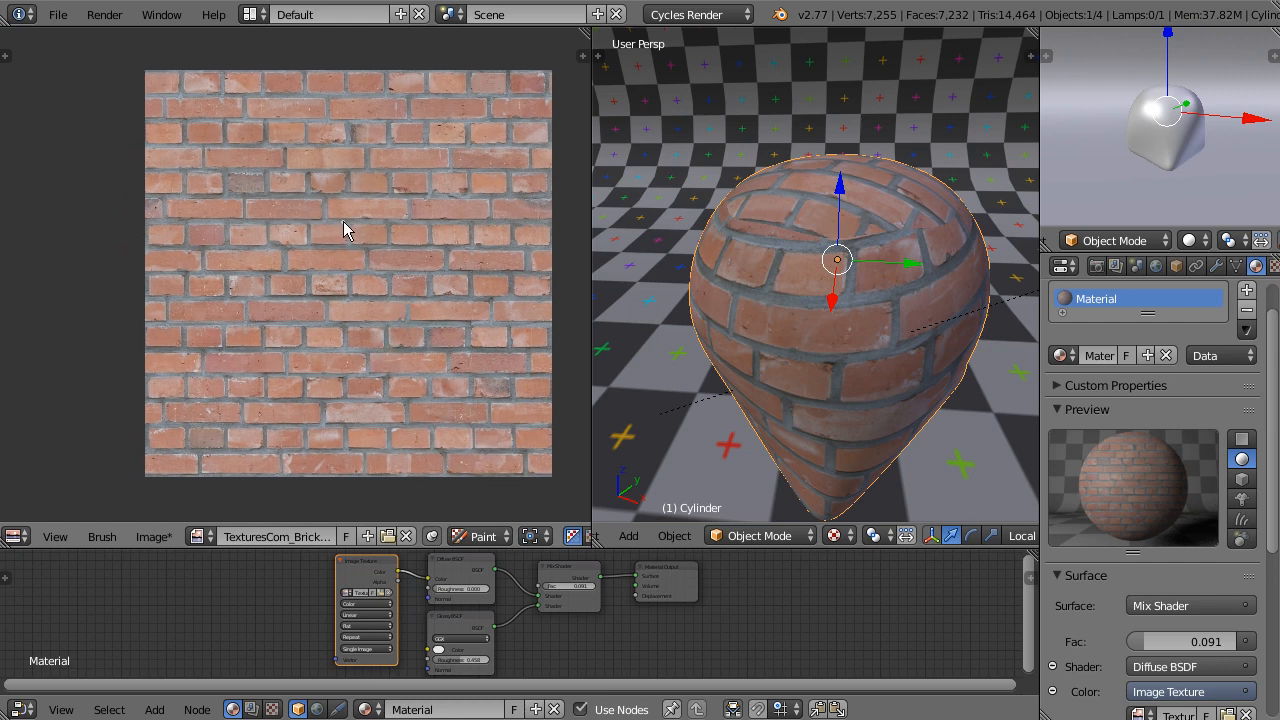
pyautogui.moveTo(343, 222)
pyautogui.mouseDown()
pyautogui.moveTo(384, 225)
pyautogui.moveTo(368, 227)
pyautogui.mouseUp()
pyautogui.hotkey('ctrl', 'z')
pyautogui.click(6, 56)
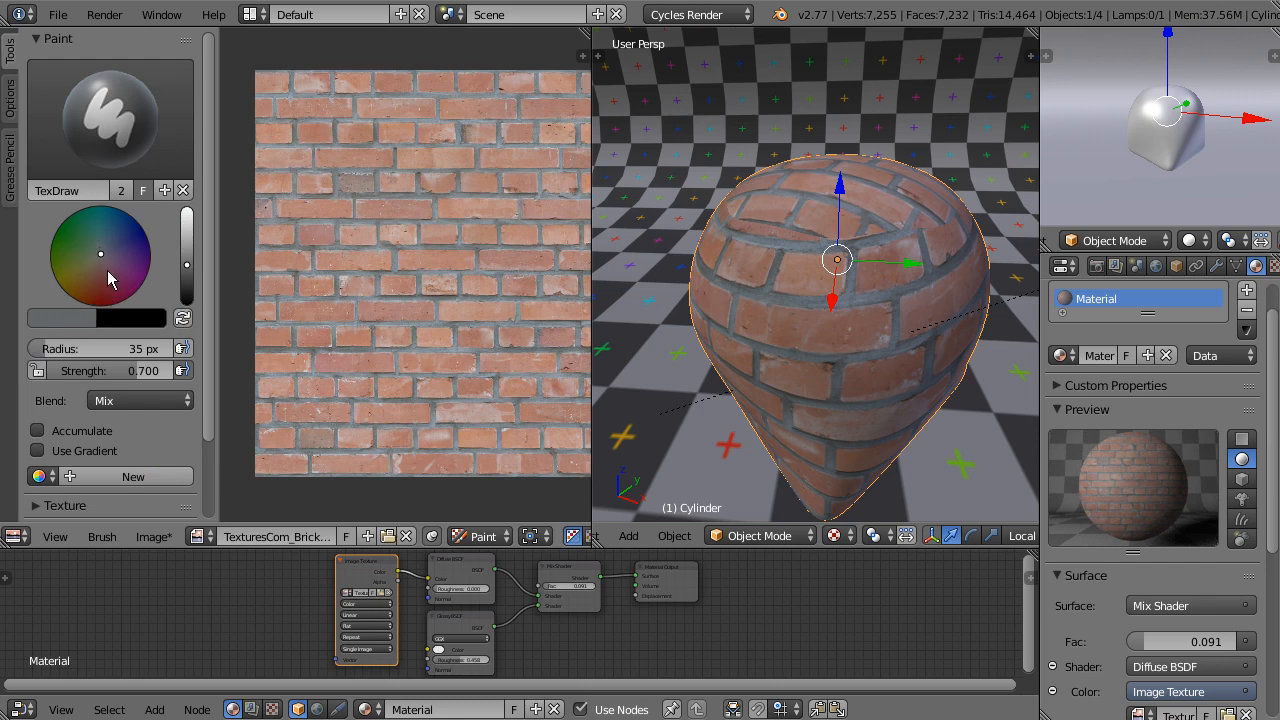
# - Set the brush radius to 42 px and pick a purple paint color
pyautogui.moveTo(140, 344); pyautogui.dragTo(144, 344)
pyautogui.click(125, 347)
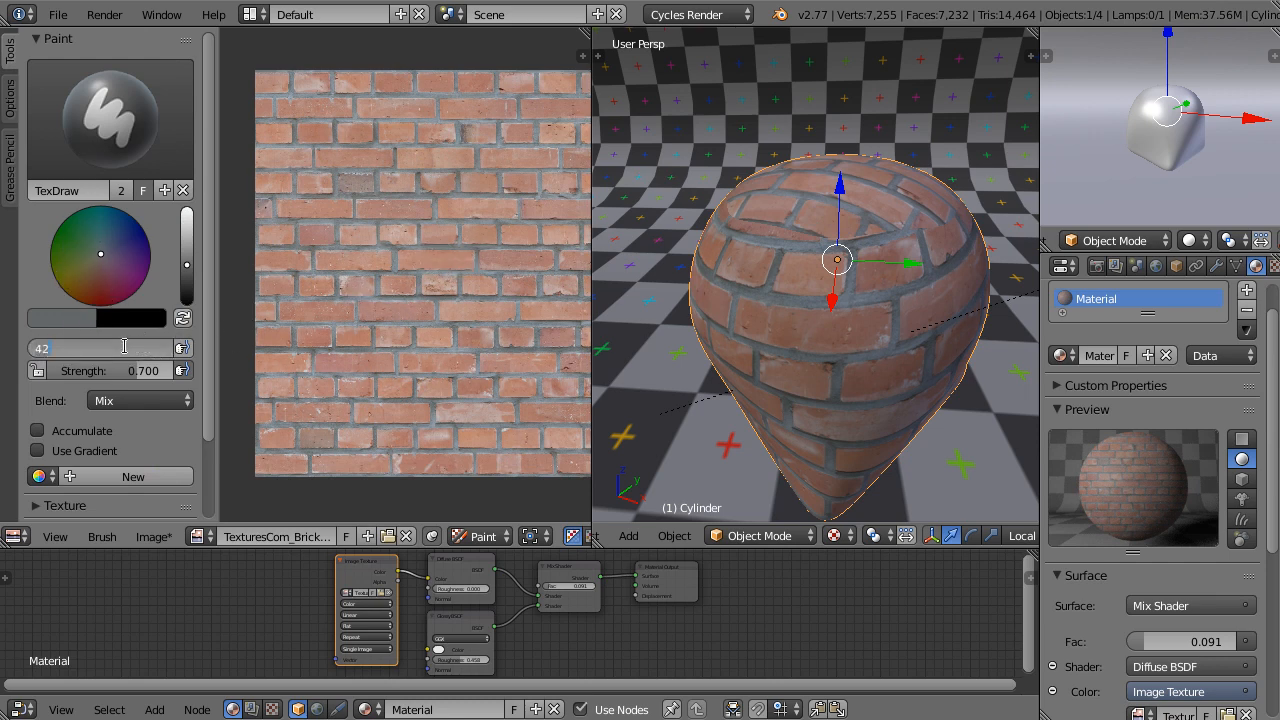
pyautogui.press('Return')
pyautogui.click(114, 264)
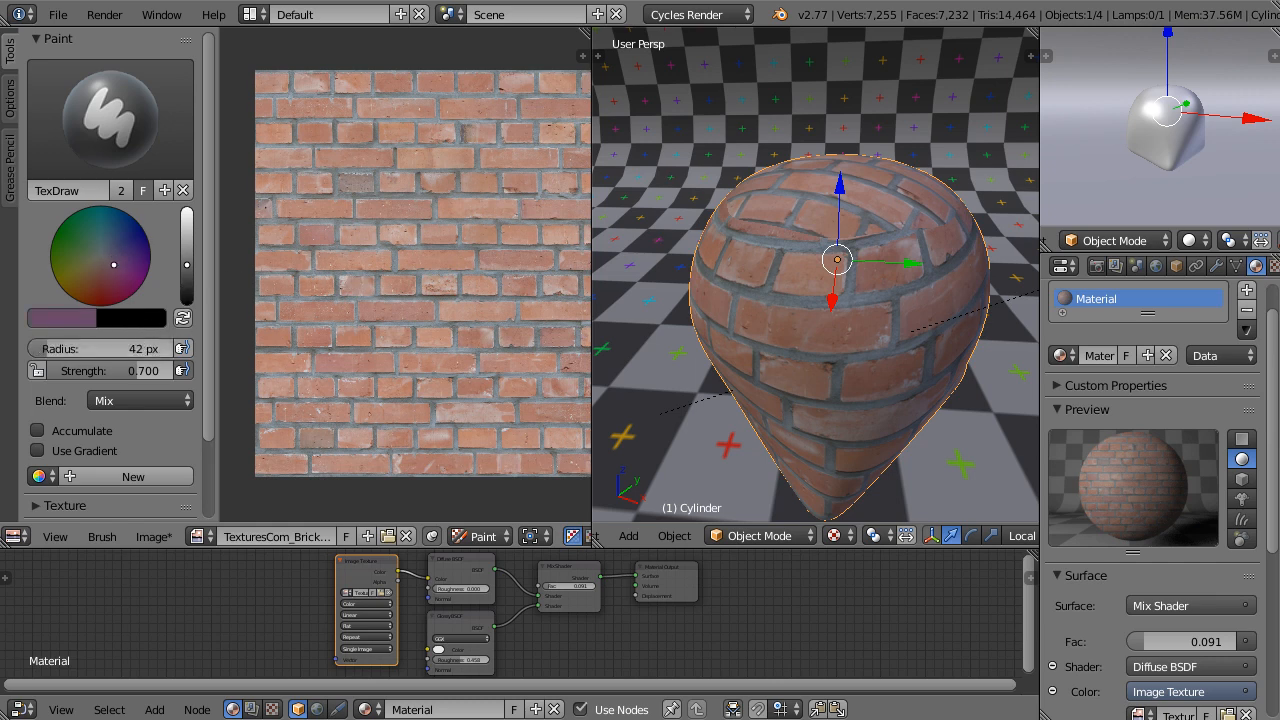
pyautogui.click(120, 256)
# - Try purple paint patches on the middle and lower parts of the brick image and check them on the model
pyautogui.moveTo(491, 257)
pyautogui.mouseDown()
pyautogui.moveTo(443, 260)
pyautogui.moveTo(446, 218)
pyautogui.moveTo(468, 214)
pyautogui.mouseUp()
pyautogui.moveTo(474, 257); pyautogui.dragTo(406, 280, button='middle')
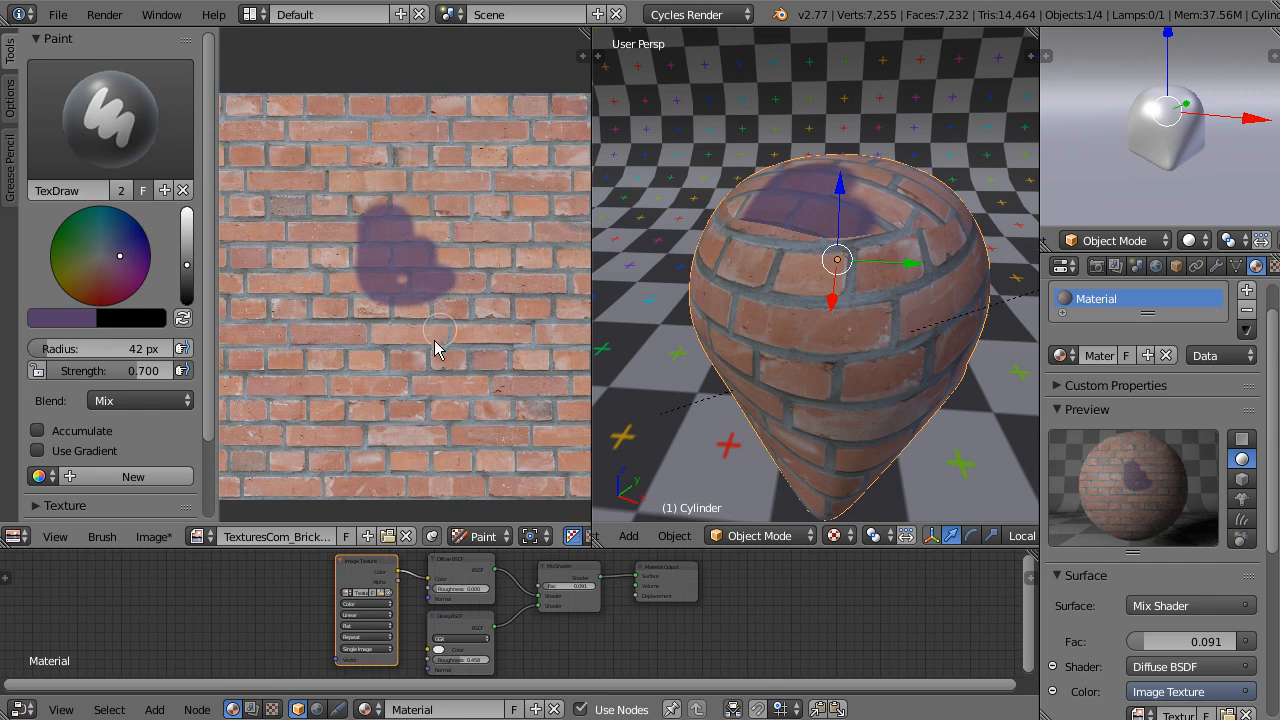
pyautogui.hotkey('ctrl', 'z')
pyautogui.moveTo(417, 352); pyautogui.dragTo(425, 273, button='middle')
pyautogui.moveTo(400, 321)
pyautogui.mouseDown()
pyautogui.moveTo(446, 310)
pyautogui.moveTo(389, 341)
pyautogui.moveTo(410, 347)
pyautogui.mouseUp()
pyautogui.moveTo(464, 364)
pyautogui.mouseDown(button='middle')
pyautogui.moveTo(376, 321)
pyautogui.moveTo(366, 296)
pyautogui.mouseUp(button='middle')
pyautogui.moveTo(363, 304)
pyautogui.mouseDown()
pyautogui.moveTo(383, 272)
pyautogui.moveTo(396, 276)
pyautogui.mouseUp()
pyautogui.moveTo(918, 302); pyautogui.dragTo(842, 227, button='middle')
# - Undo the purple paint patches on the brick image
pyautogui.hotkey('ctrl', 'z')
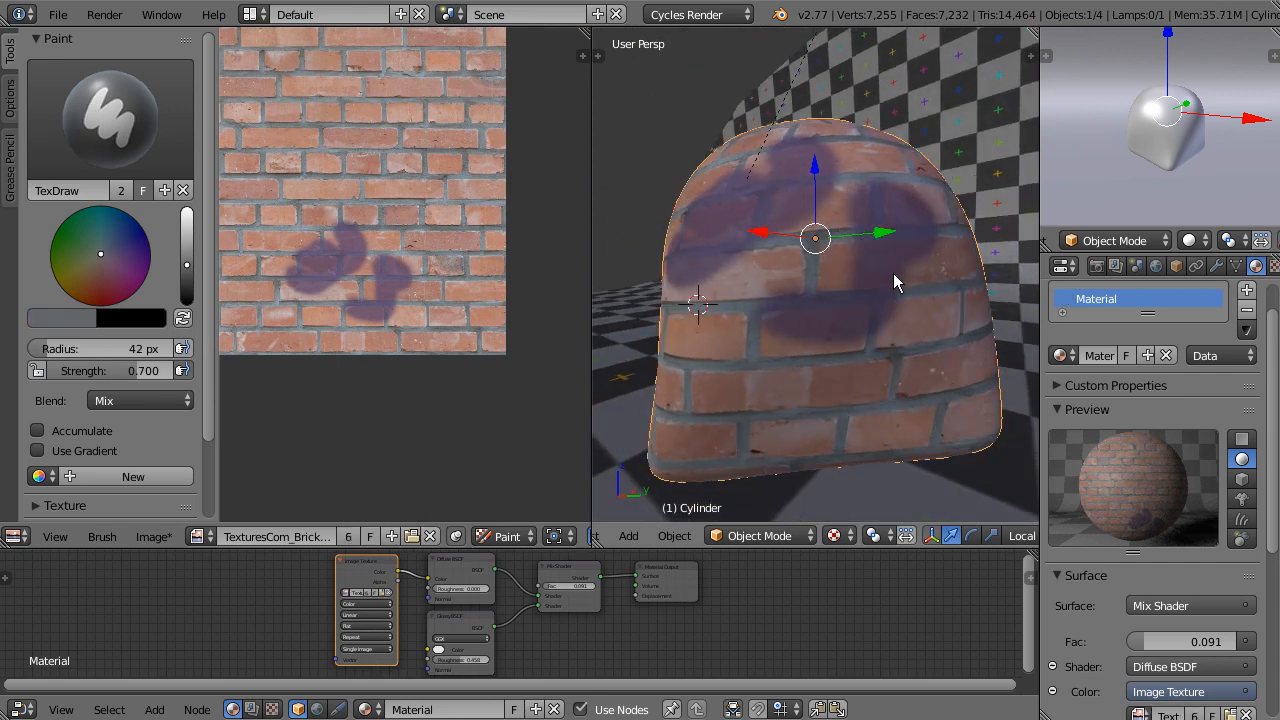
pyautogui.moveTo(310, 331); pyautogui.dragTo(317, 334, button='middle')
pyautogui.hotkey('ctrl', 'z')
pyautogui.hotkey('ctrl', 'z')
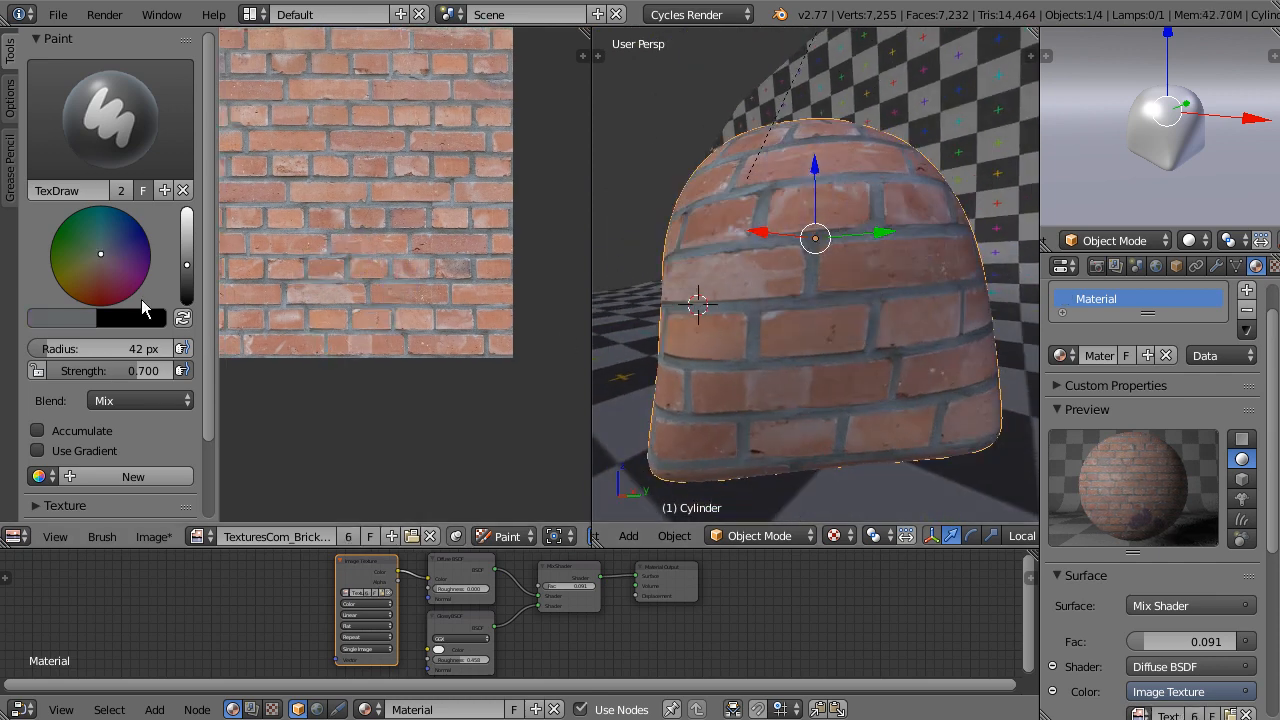
# - Pick a muted red paint color and set the brush blending to Multiply, testing it with a stroke that is undone
pyautogui.moveTo(128, 281)
pyautogui.mouseDown()
pyautogui.moveTo(106, 270)
pyautogui.moveTo(103, 281)
pyautogui.mouseUp()
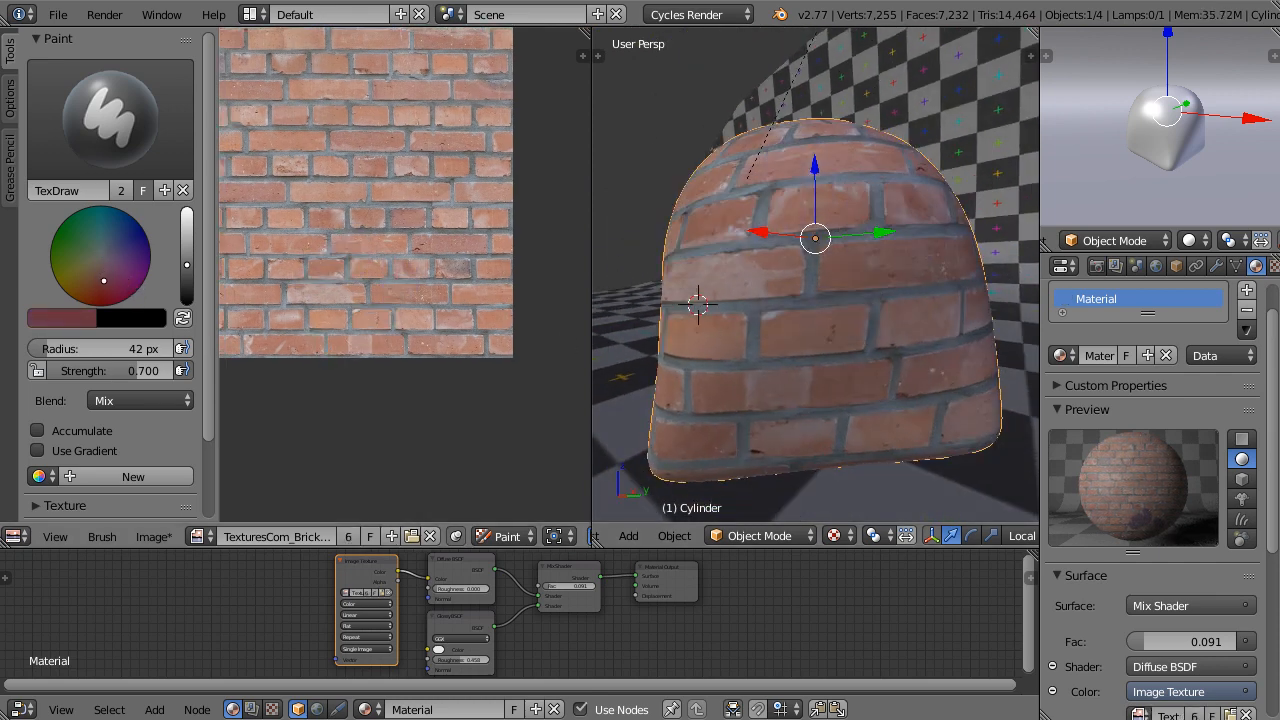
pyautogui.click(105, 405)
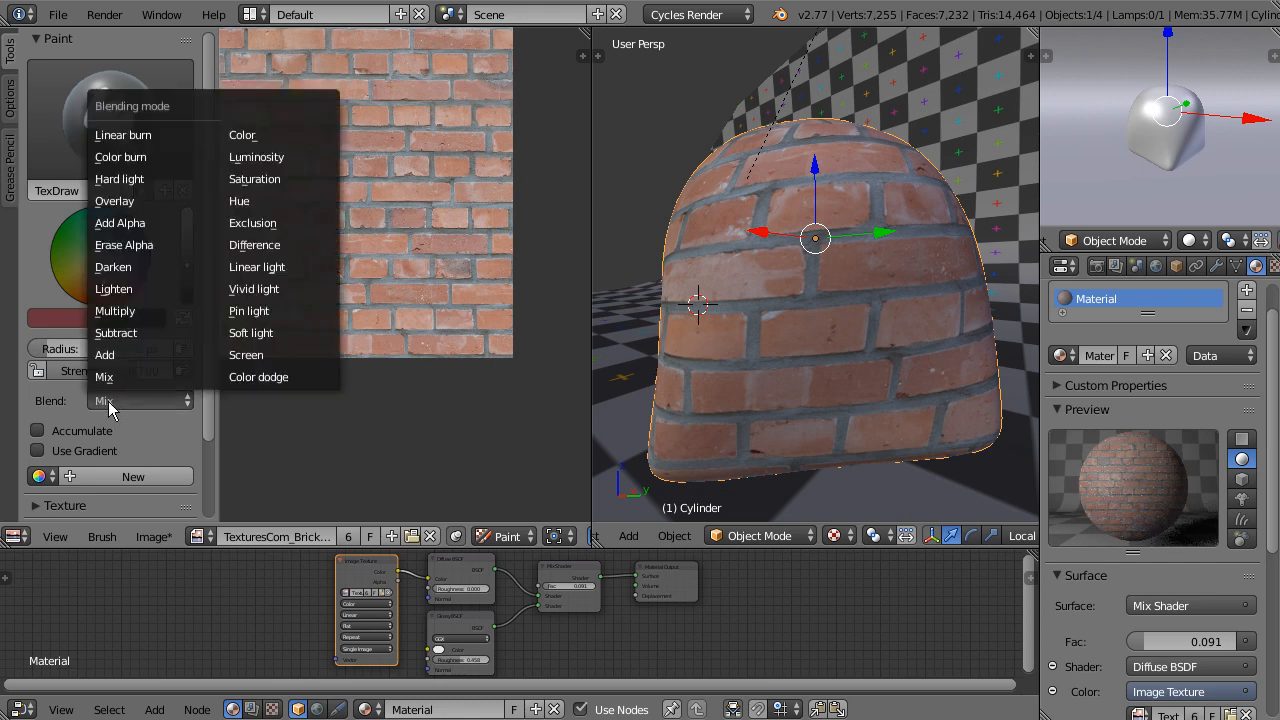
pyautogui.click(132, 308)
pyautogui.moveTo(429, 215); pyautogui.dragTo(380, 290)
pyautogui.hotkey('ctrl', 'z')
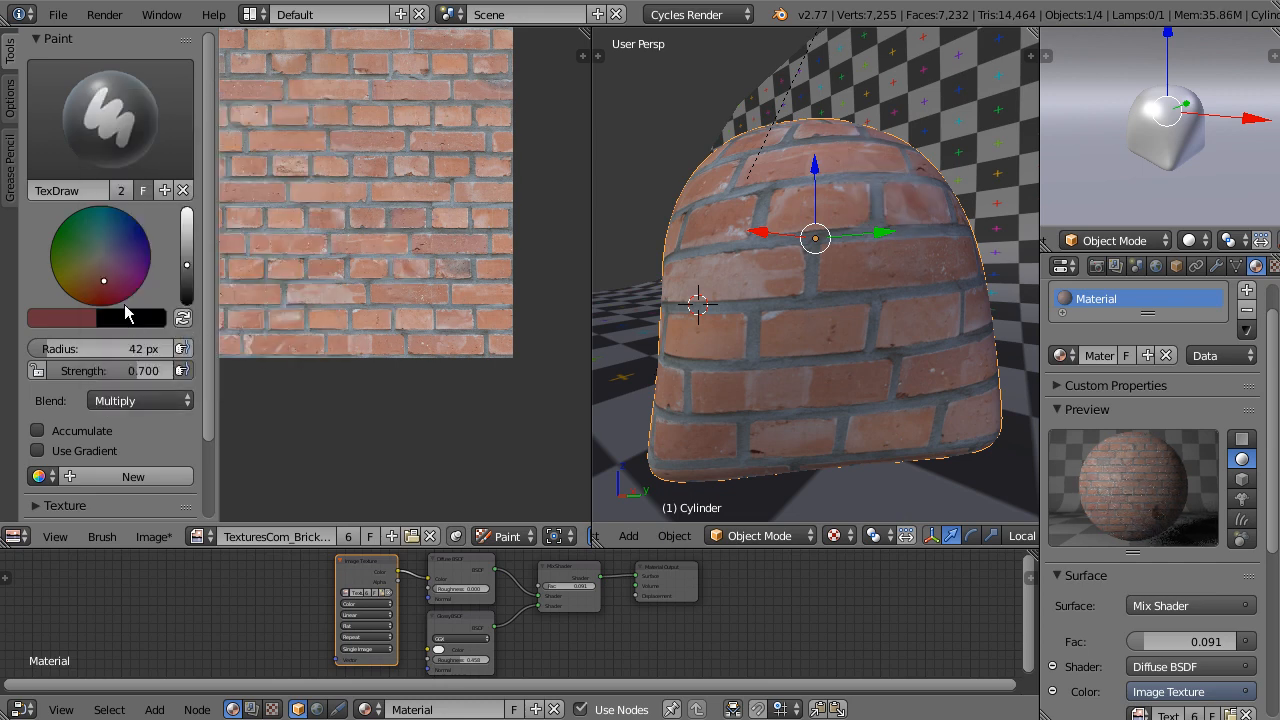
# - Paint a streak on the lower part of the brick image with a brighter red and a 30 px brush radius
pyautogui.moveTo(110, 290); pyautogui.dragTo(107, 284)
pyautogui.moveTo(187, 265); pyautogui.dragTo(187, 230)
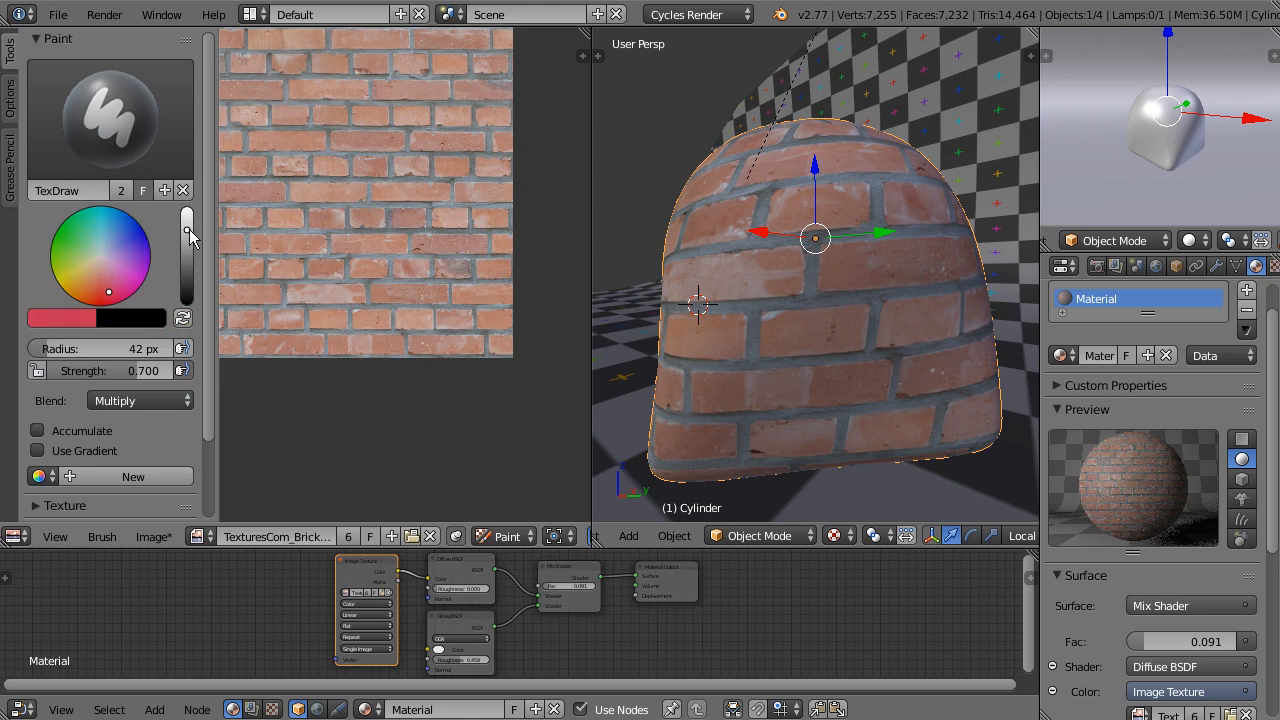
pyautogui.moveTo(362, 245)
pyautogui.mouseDown()
pyautogui.moveTo(378, 258)
pyautogui.moveTo(353, 294)
pyautogui.moveTo(373, 271)
pyautogui.moveTo(360, 279)
pyautogui.moveTo(375, 298)
pyautogui.moveTo(363, 346)
pyautogui.mouseUp()
pyautogui.hotkey('ctrl', 'z')
pyautogui.press('f')
pyautogui.click(343, 323)
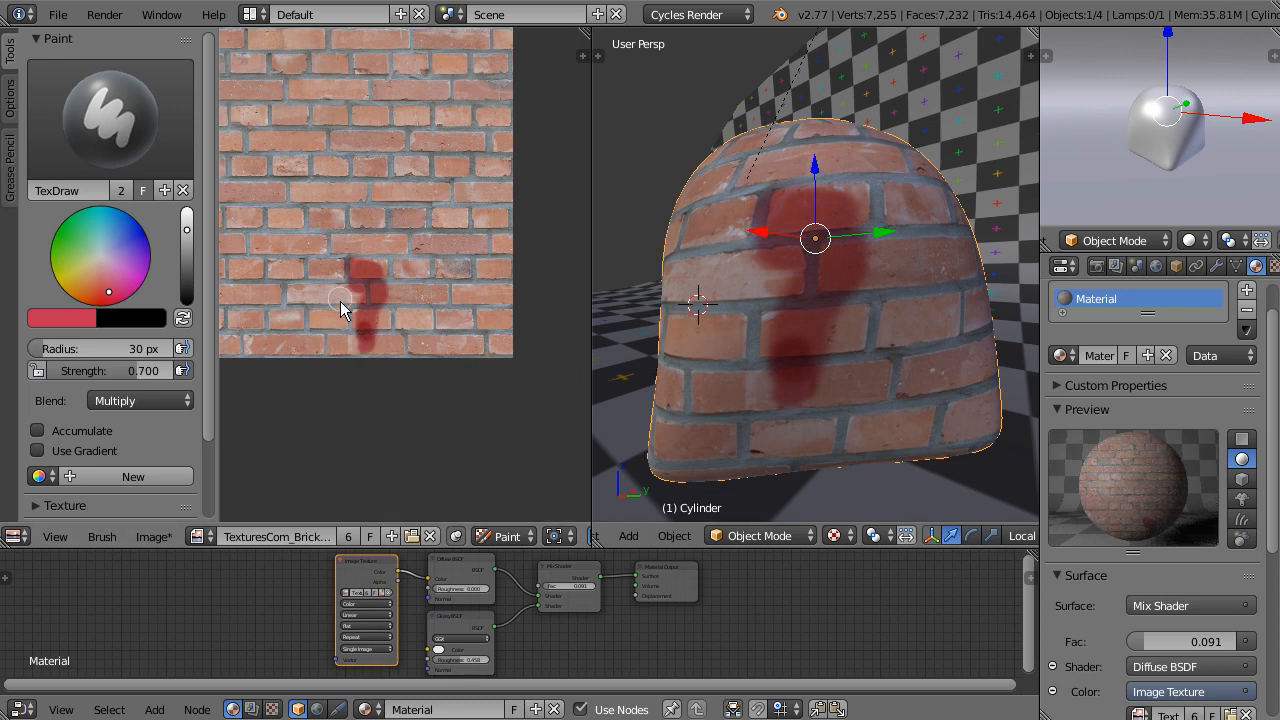
pyautogui.moveTo(340, 301)
pyautogui.mouseDown(button='middle')
pyautogui.moveTo(373, 373)
pyautogui.moveTo(398, 377)
pyautogui.mouseUp(button='middle')
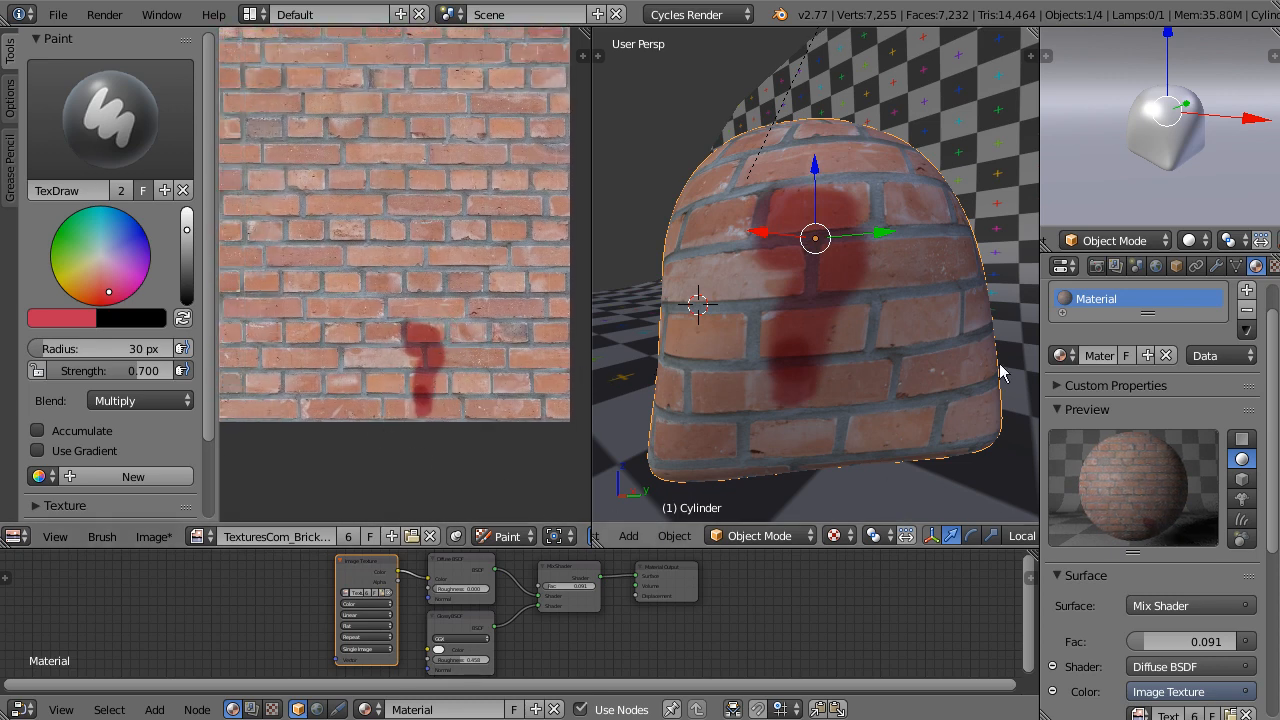
# - Switch the 3D view of the brick-textured object to Texture Paint mode and turn the model toward the red streak
pyautogui.moveTo(843, 400); pyautogui.dragTo(813, 346, button='middle')
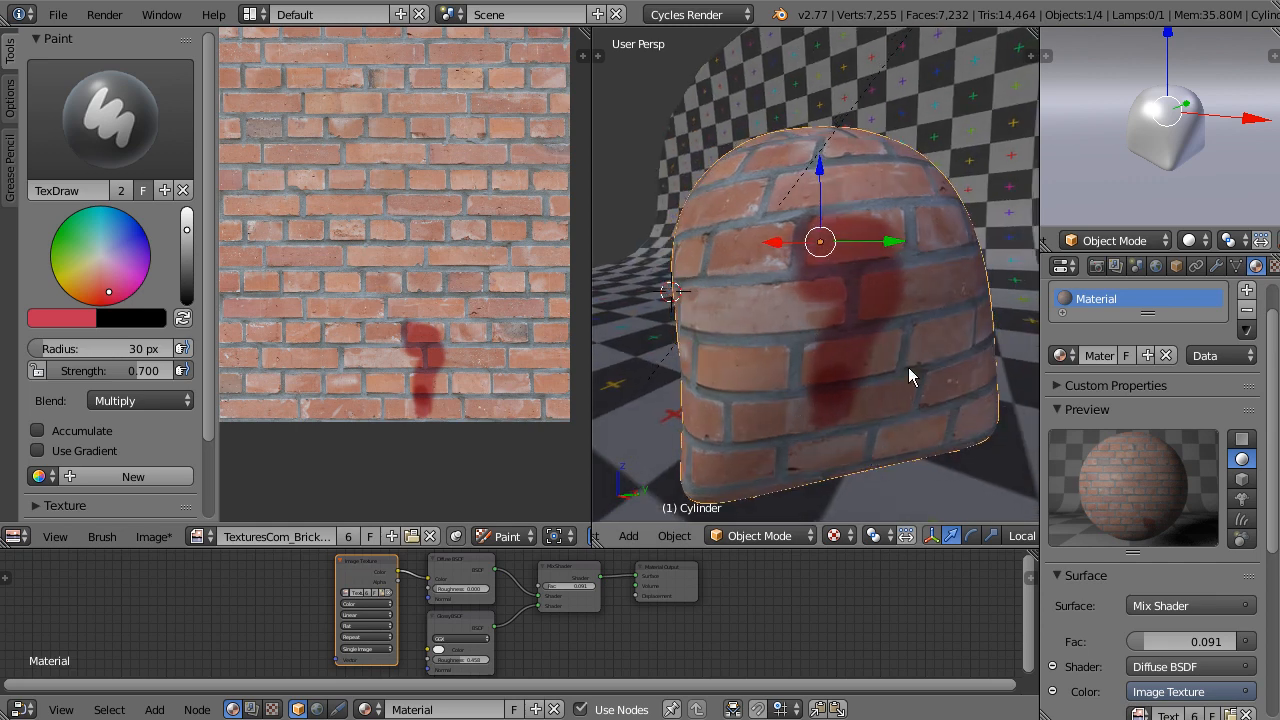
pyautogui.click(773, 538)
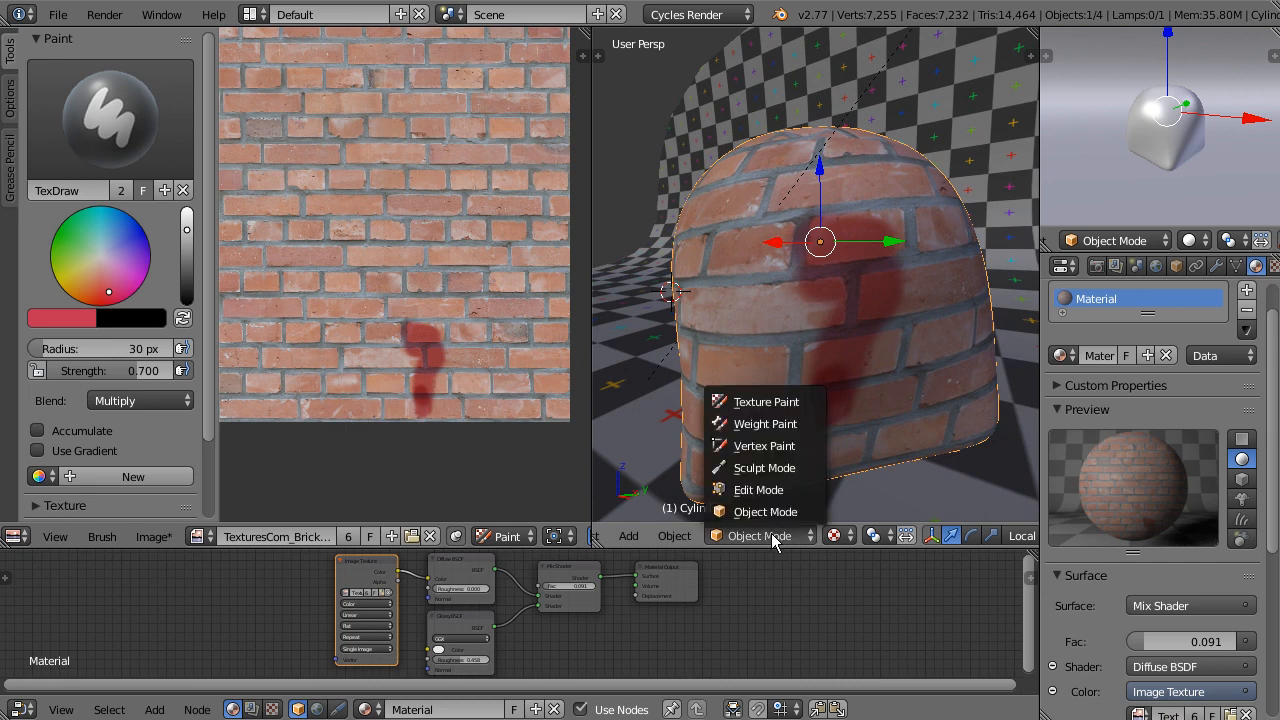
pyautogui.click(771, 401)
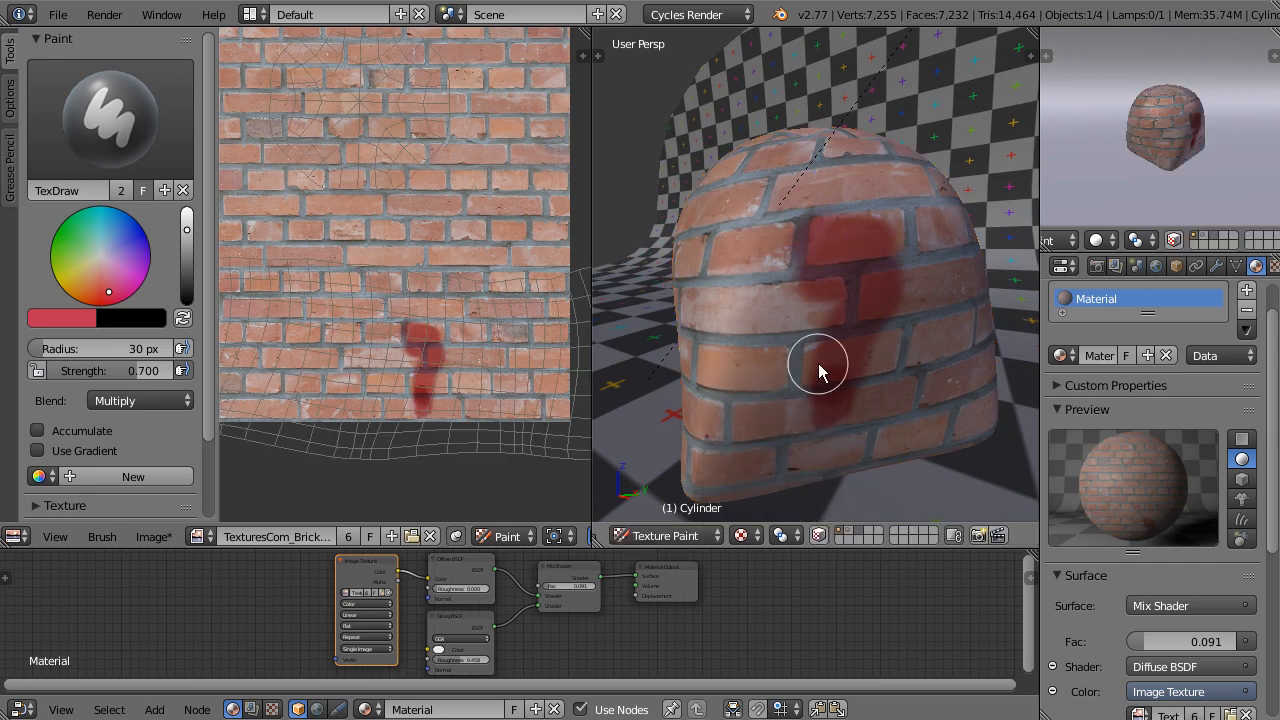
pyautogui.moveTo(818, 366); pyautogui.dragTo(836, 400, button='middle')
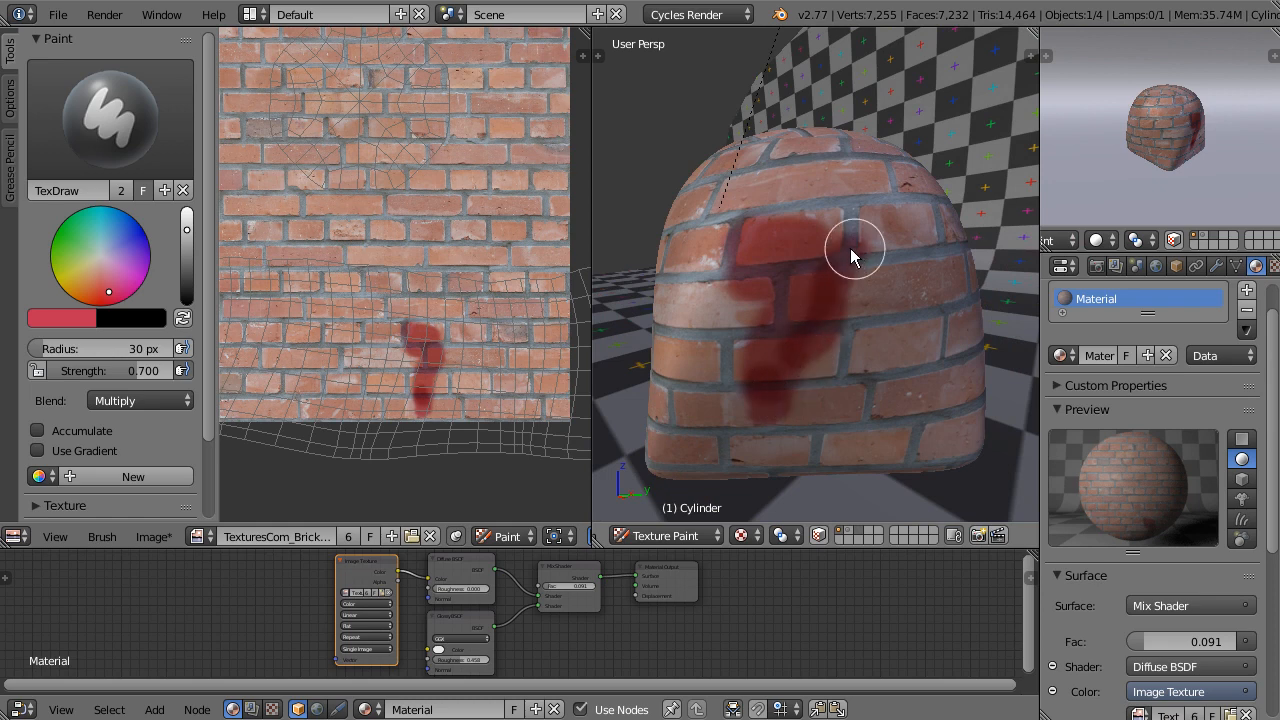
# - Extend the red patch by painting further strokes around it directly on the model
pyautogui.moveTo(432, 367)
pyautogui.mouseDown()
pyautogui.moveTo(439, 337)
pyautogui.moveTo(426, 328)
pyautogui.mouseUp()
pyautogui.moveTo(898, 293); pyautogui.dragTo(856, 290, button='middle')
pyautogui.moveTo(793, 225)
pyautogui.mouseDown()
pyautogui.moveTo(795, 334)
pyautogui.moveTo(828, 207)
pyautogui.mouseUp()
pyautogui.moveTo(768, 209); pyautogui.dragTo(912, 387, button='middle')
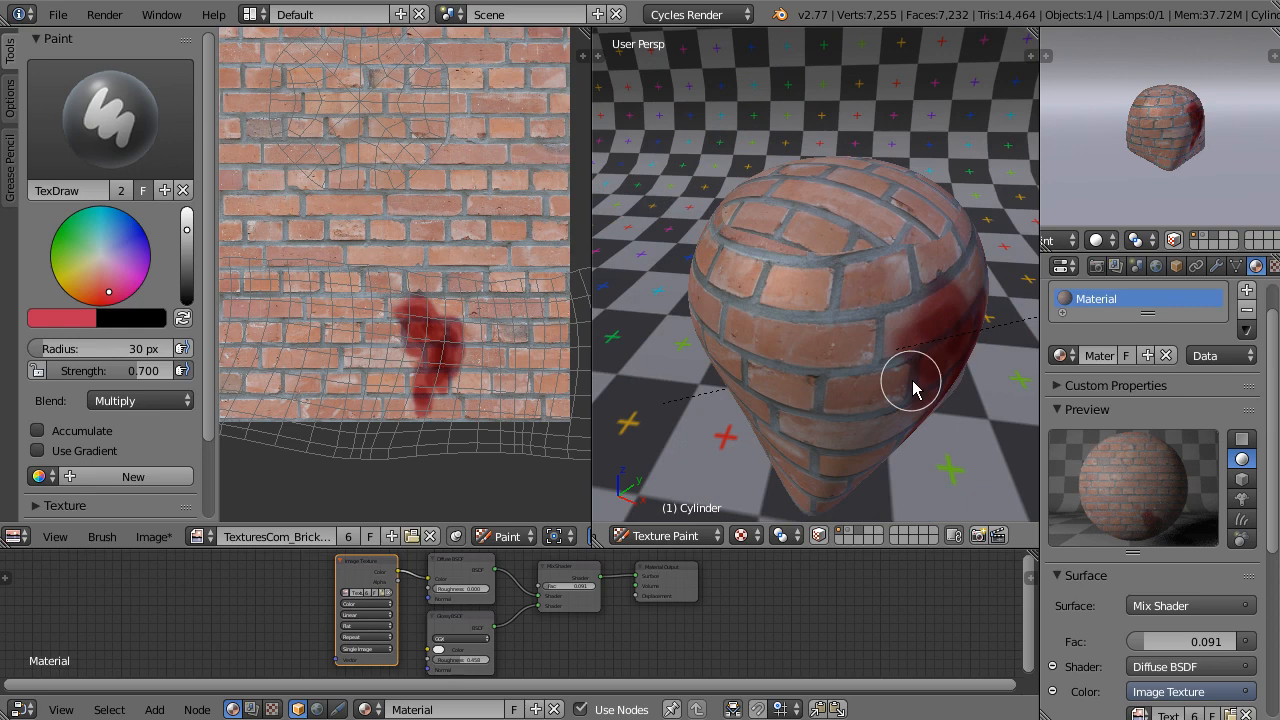
# - Set the brush to a mortar-like gray color with a 9 px radius for detail painting on the model
pyautogui.scroll(6, 912, 380)
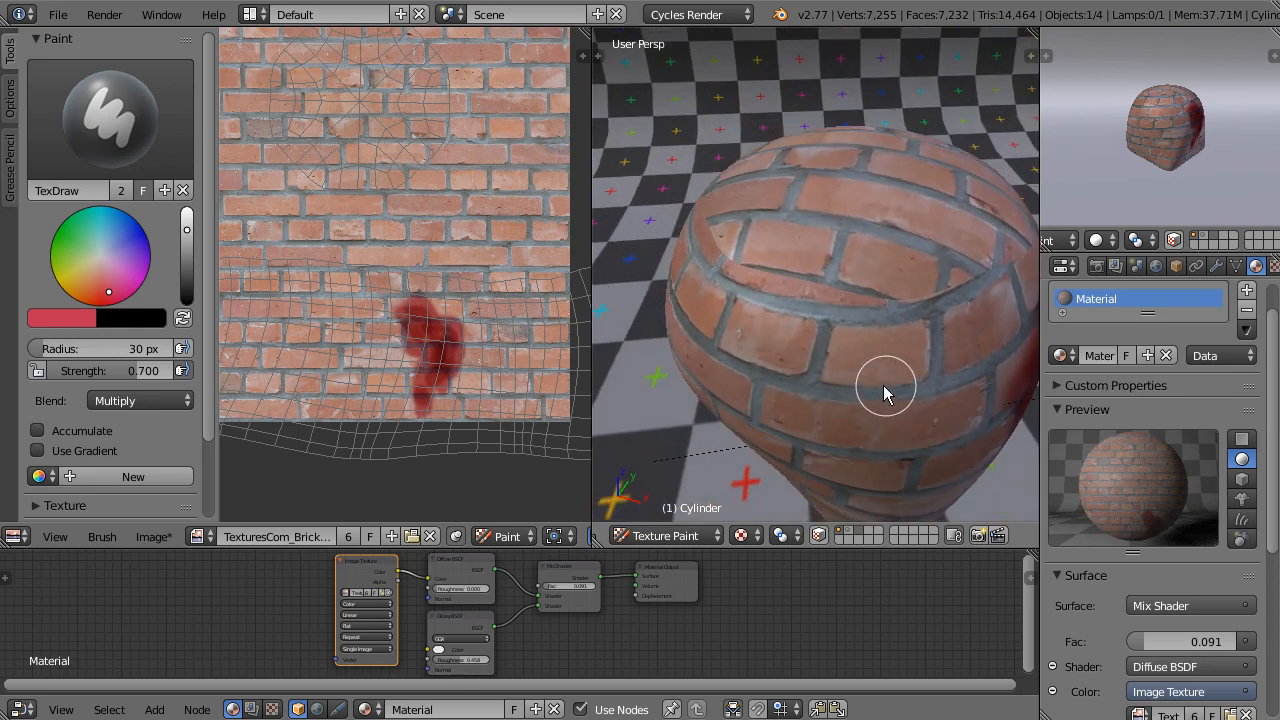
pyautogui.scroll(5, 846, 341)
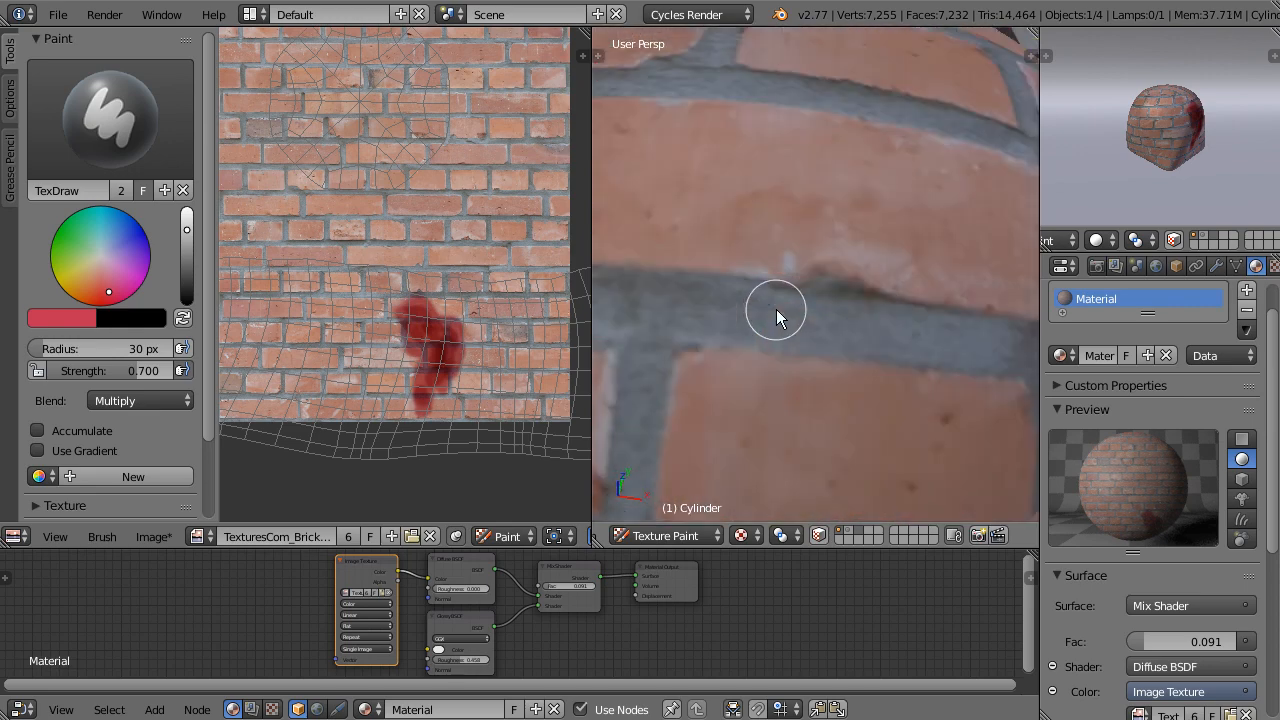
pyautogui.scroll(-7, 790, 315)
pyautogui.moveTo(762, 320); pyautogui.dragTo(770, 333, button='middle')
pyautogui.scroll(2, 770, 333)
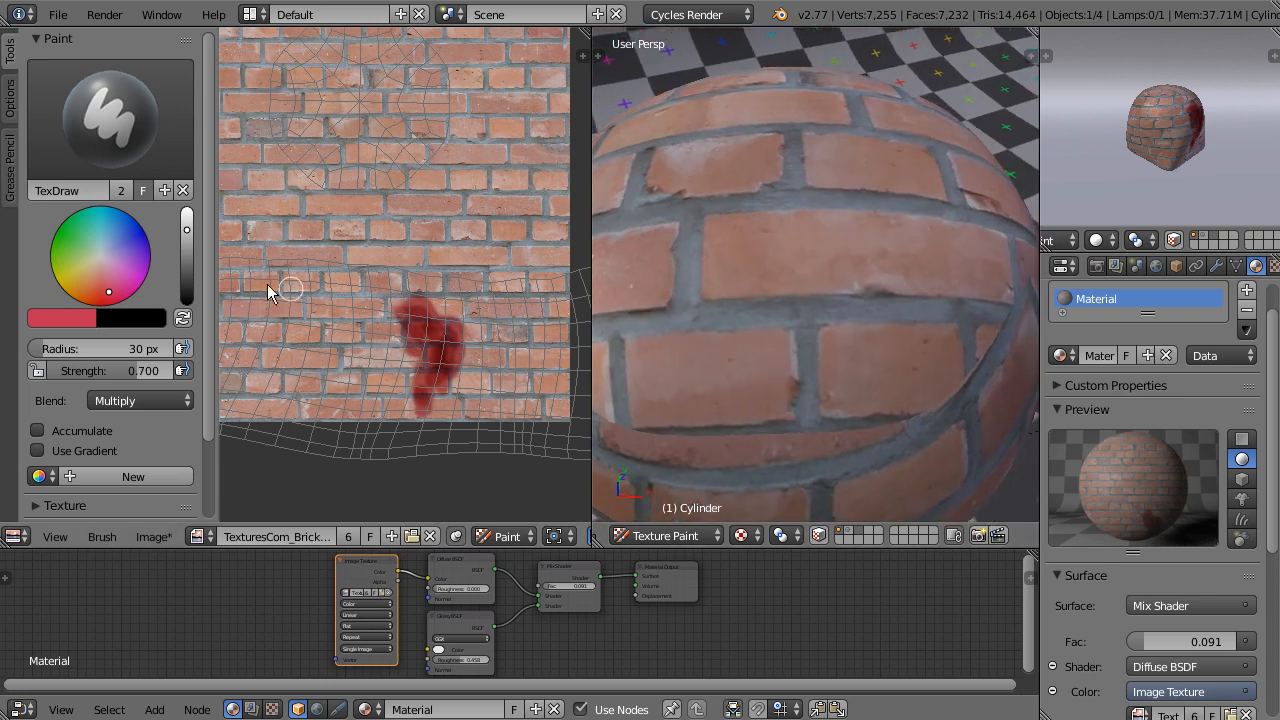
pyautogui.click(95, 318)
pyautogui.moveTo(97, 270); pyautogui.dragTo(40, 269)
pyautogui.click(119, 220)
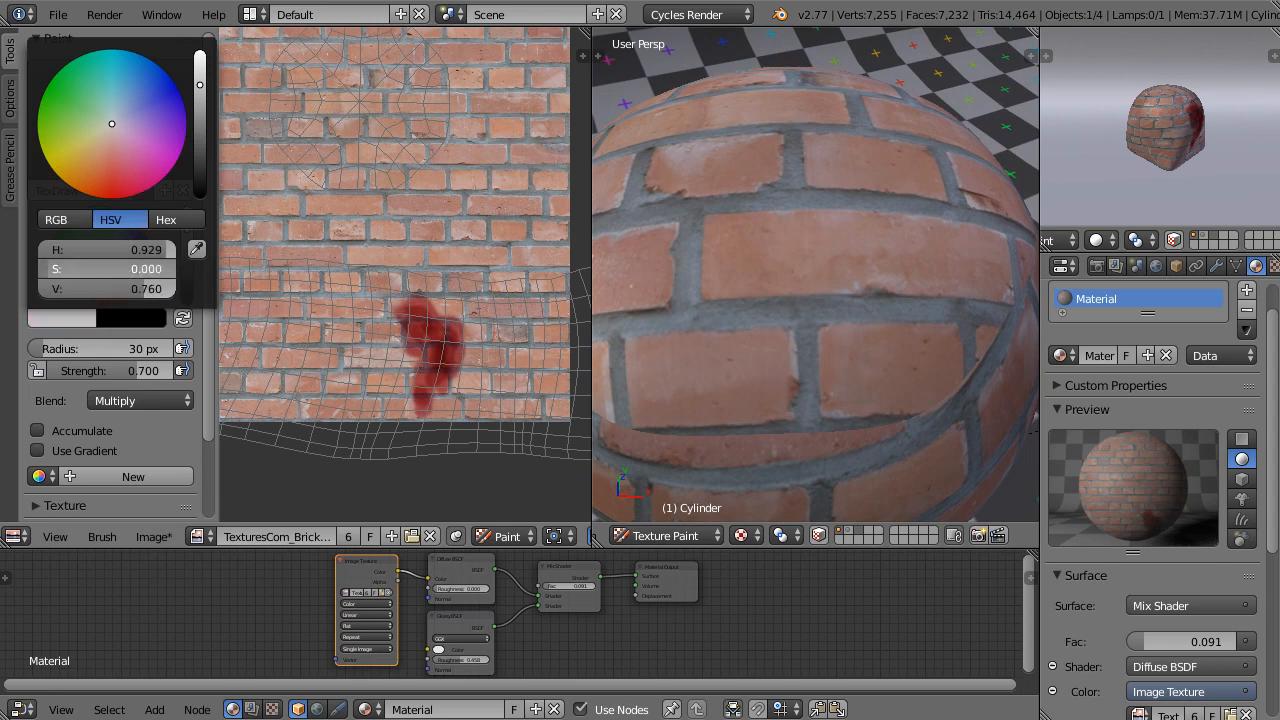
pyautogui.press('f')
pyautogui.click(790, 300)
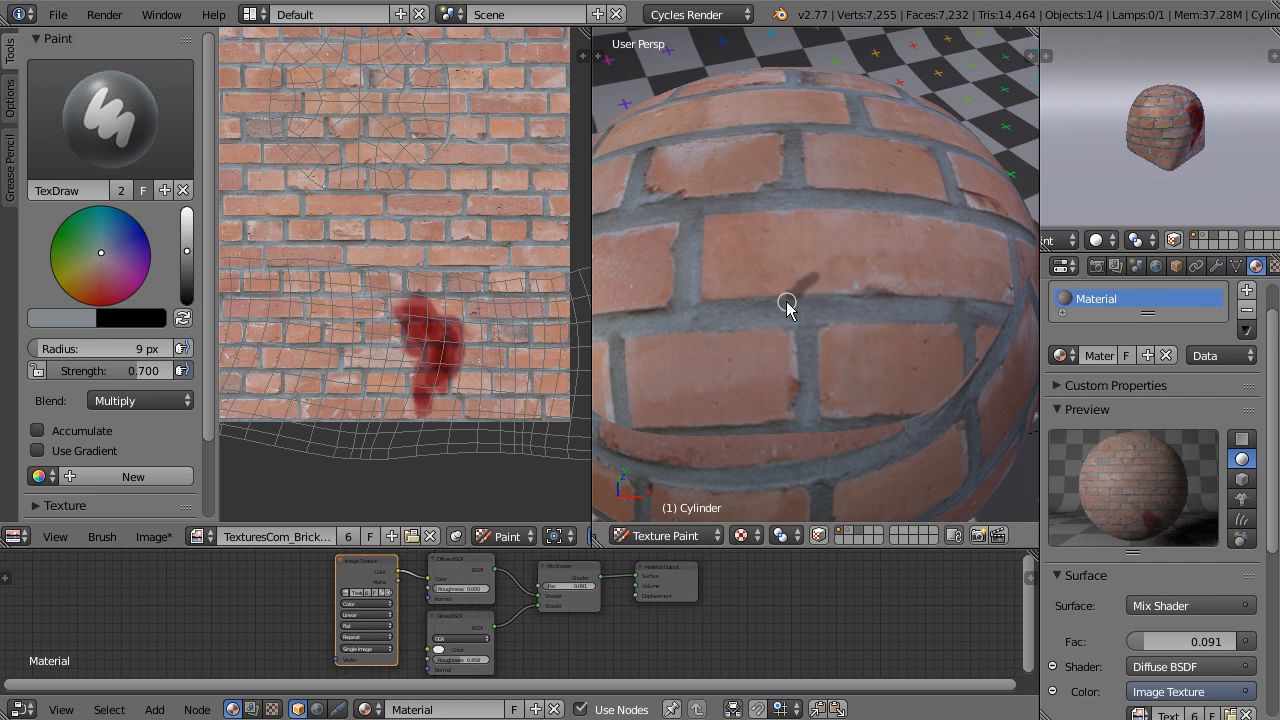
# - Set the brush blending to Mix and paint a slightly darkened gray mortar line into the large brick's lower edge
pyautogui.click(151, 405)
pyautogui.click(132, 379)
pyautogui.moveTo(828, 271); pyautogui.dragTo(786, 297)
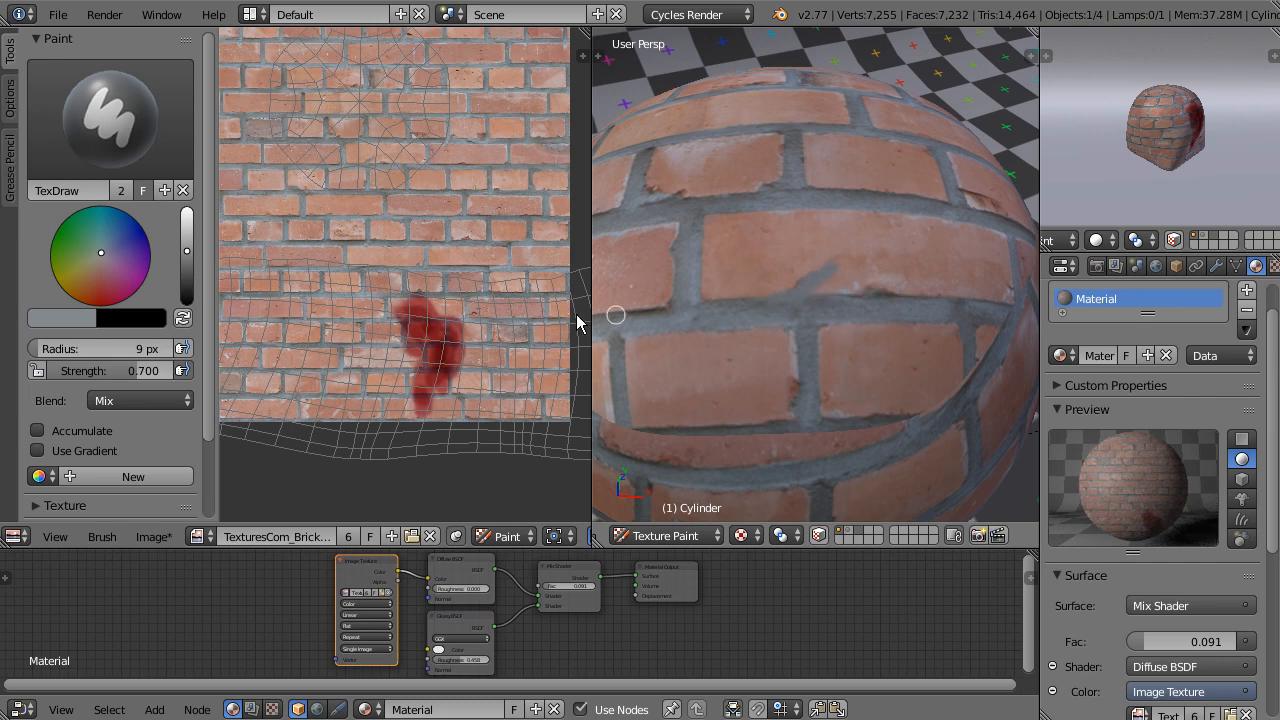
pyautogui.moveTo(188, 252); pyautogui.dragTo(187, 259)
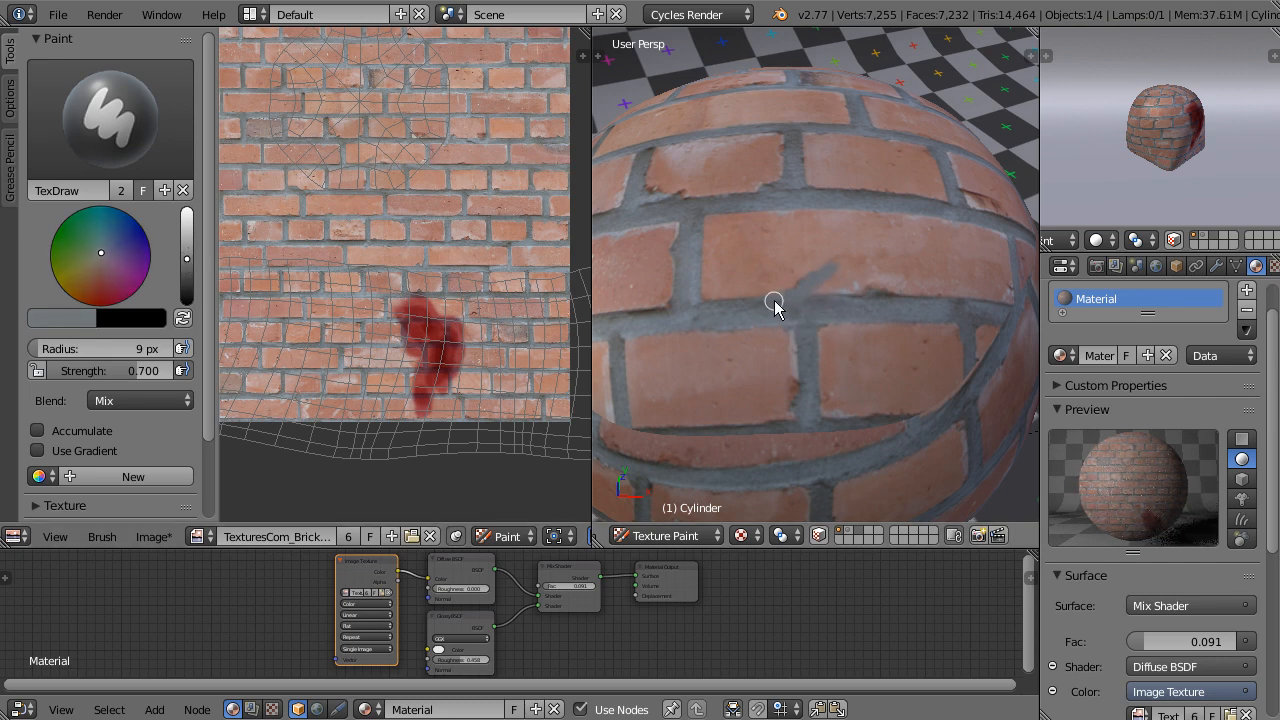
pyautogui.moveTo(776, 300); pyautogui.dragTo(828, 269)
# - Refine the gray mortar line on the large brick with a 5 px brush radius and a darker gray
pyautogui.press('f')
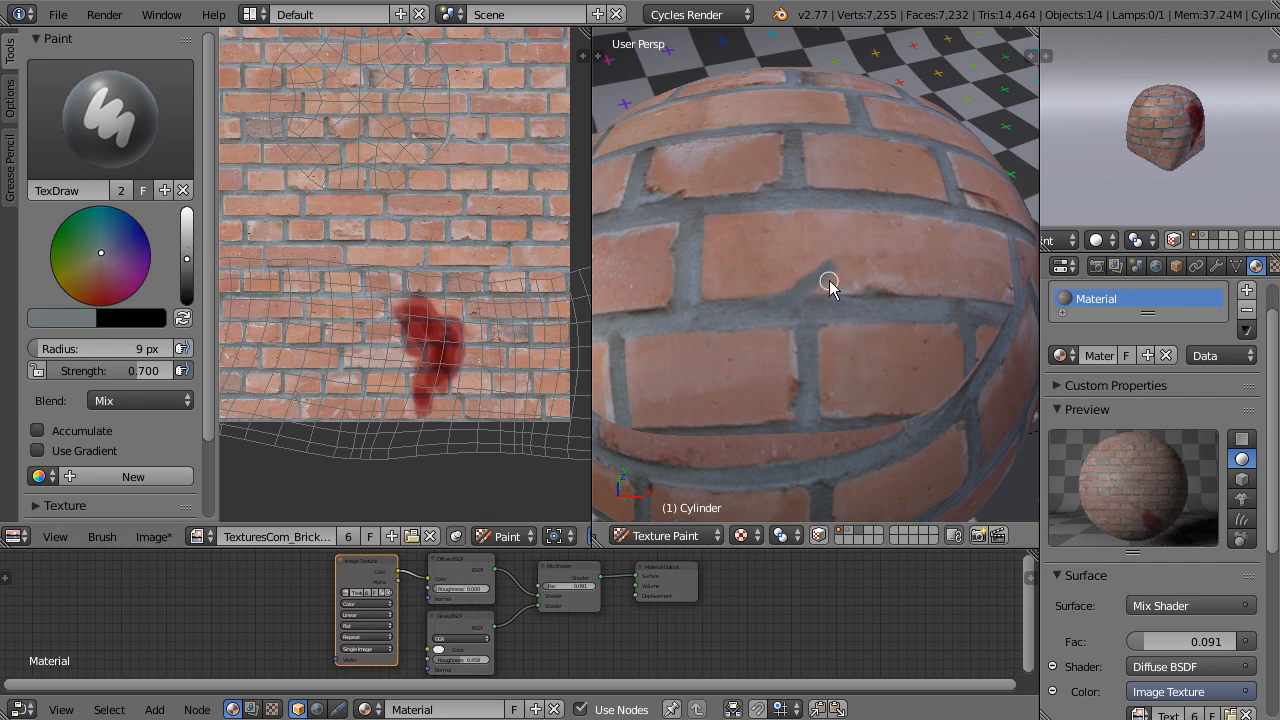
pyautogui.click(826, 283)
pyautogui.click(187, 264)
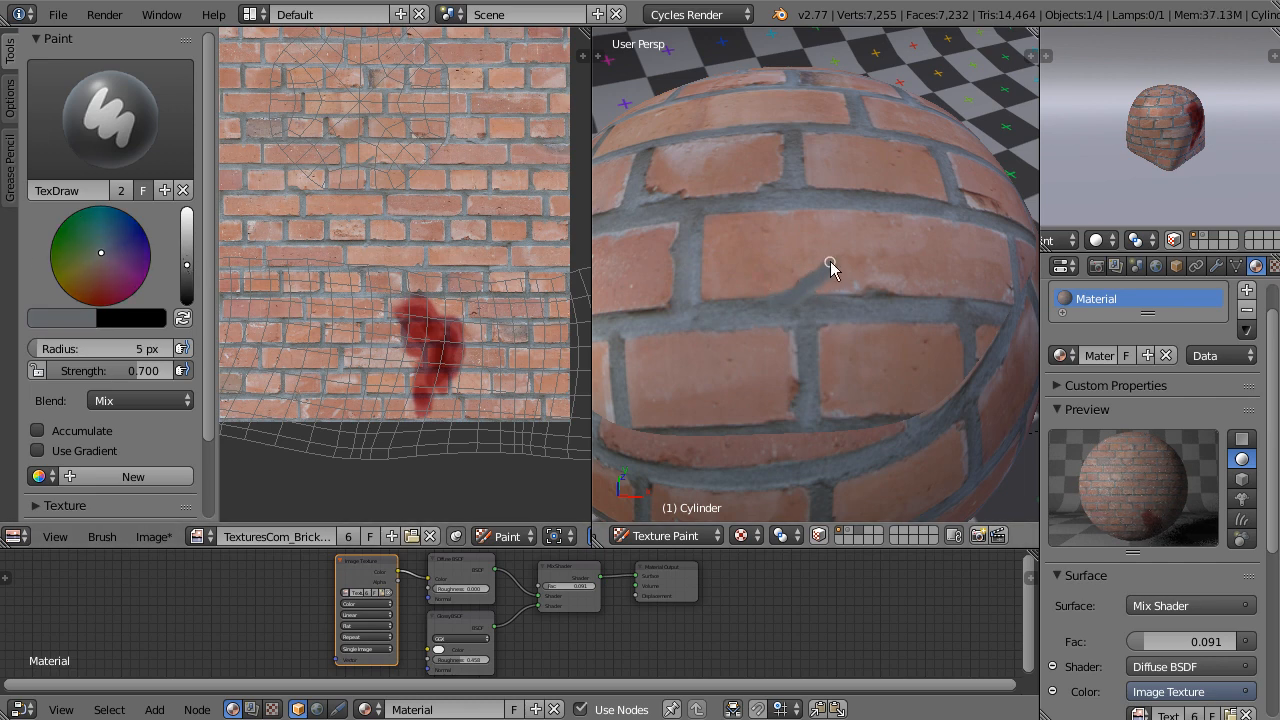
pyautogui.moveTo(830, 261); pyautogui.dragTo(805, 269)
pyautogui.hotkey('ctrl', 'z')
pyautogui.moveTo(815, 268); pyautogui.dragTo(791, 297)
# - Widen the image editor area by moving its border with the 3D view
pyautogui.scroll(6, 437, 263)
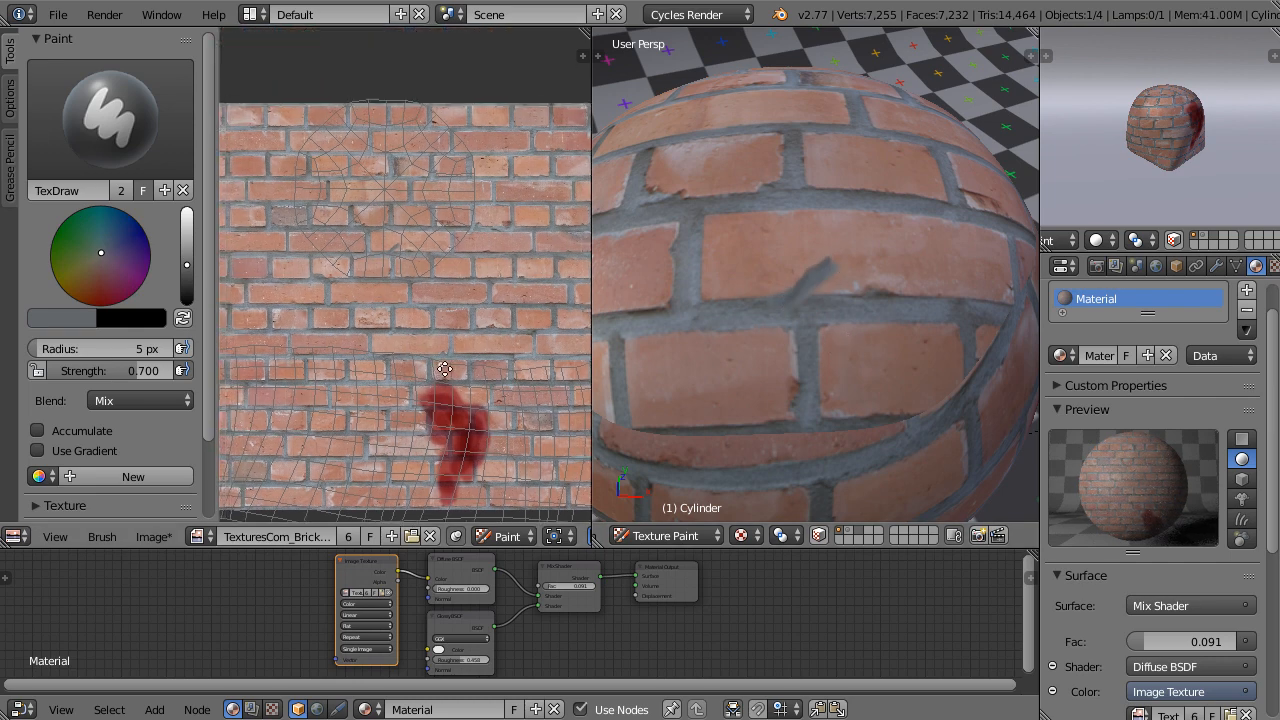
pyautogui.scroll(-5, 445, 272)
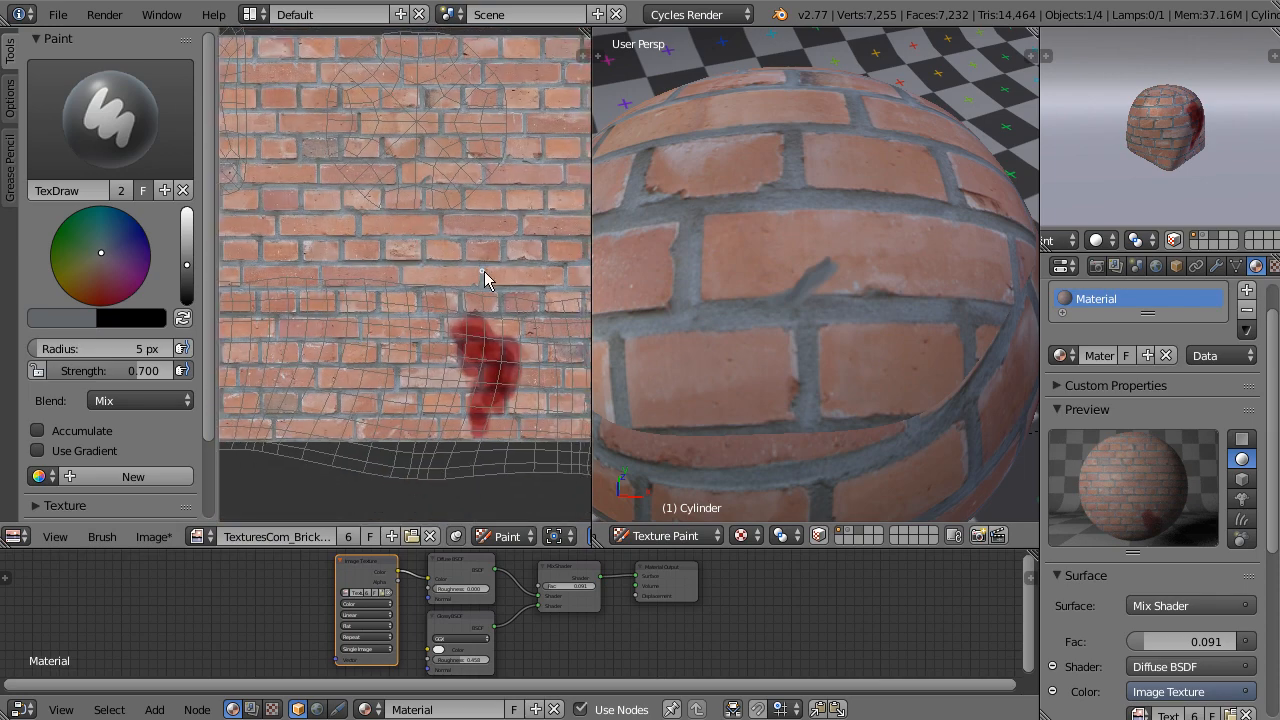
pyautogui.moveTo(592, 388); pyautogui.dragTo(644, 388)
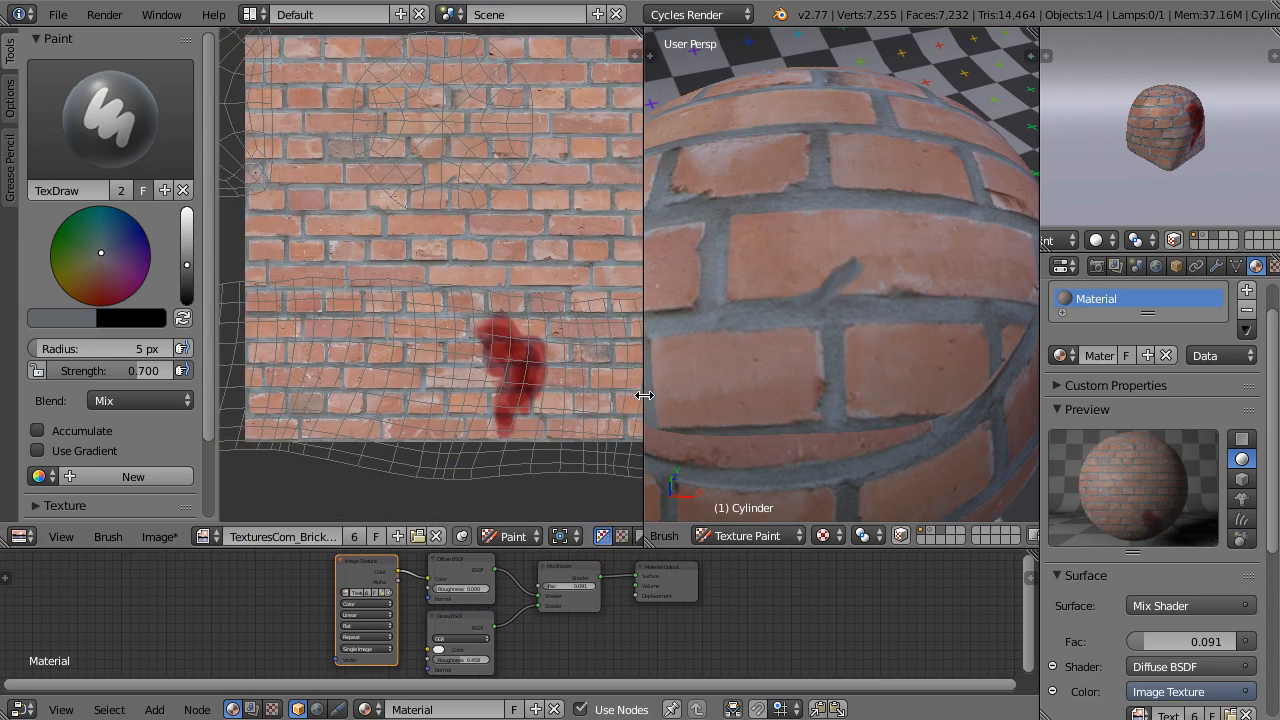
# - Save the painted brick texture as a new JPEG named Tijolos Editada.jpg in the Texturas folder
pyautogui.scroll(-5, 791, 385)
pyautogui.moveTo(791, 385)
pyautogui.mouseDown(button='middle')
pyautogui.moveTo(767, 312)
pyautogui.moveTo(596, 272)
pyautogui.mouseUp(button='middle')
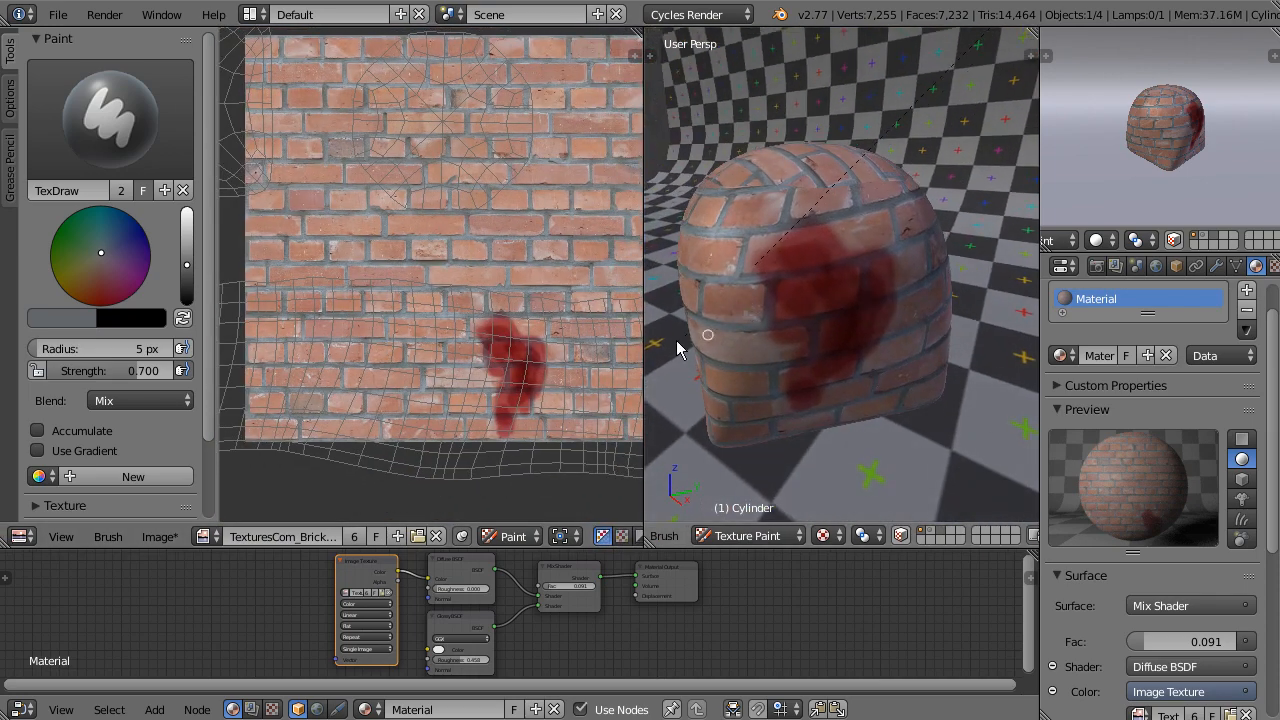
pyautogui.moveTo(804, 383); pyautogui.dragTo(805, 379, button='middle')
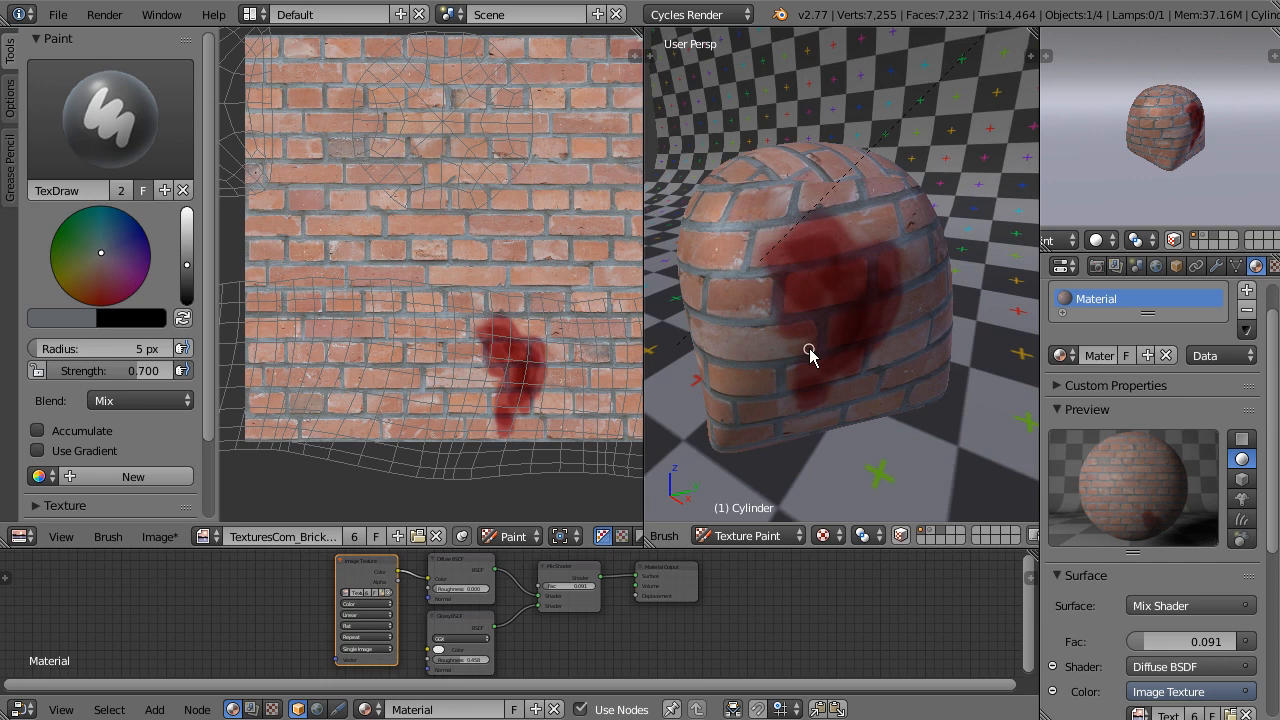
pyautogui.click(160, 537)
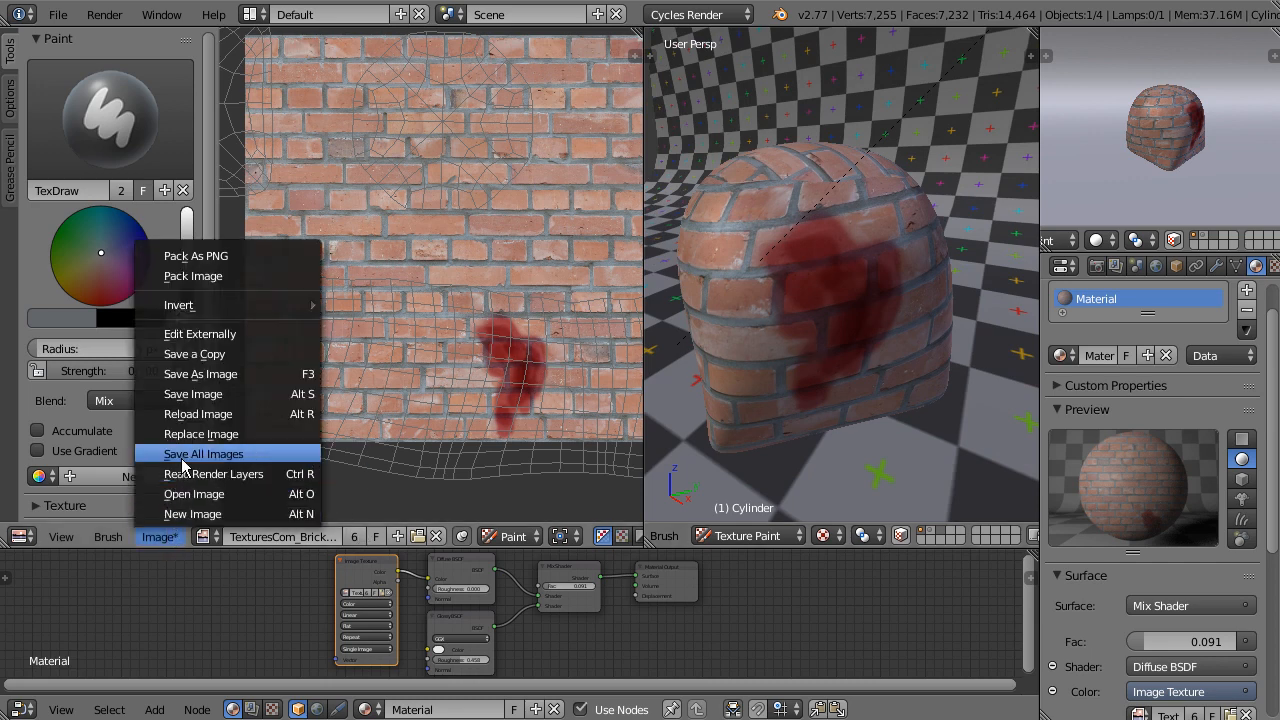
pyautogui.click(244, 372)
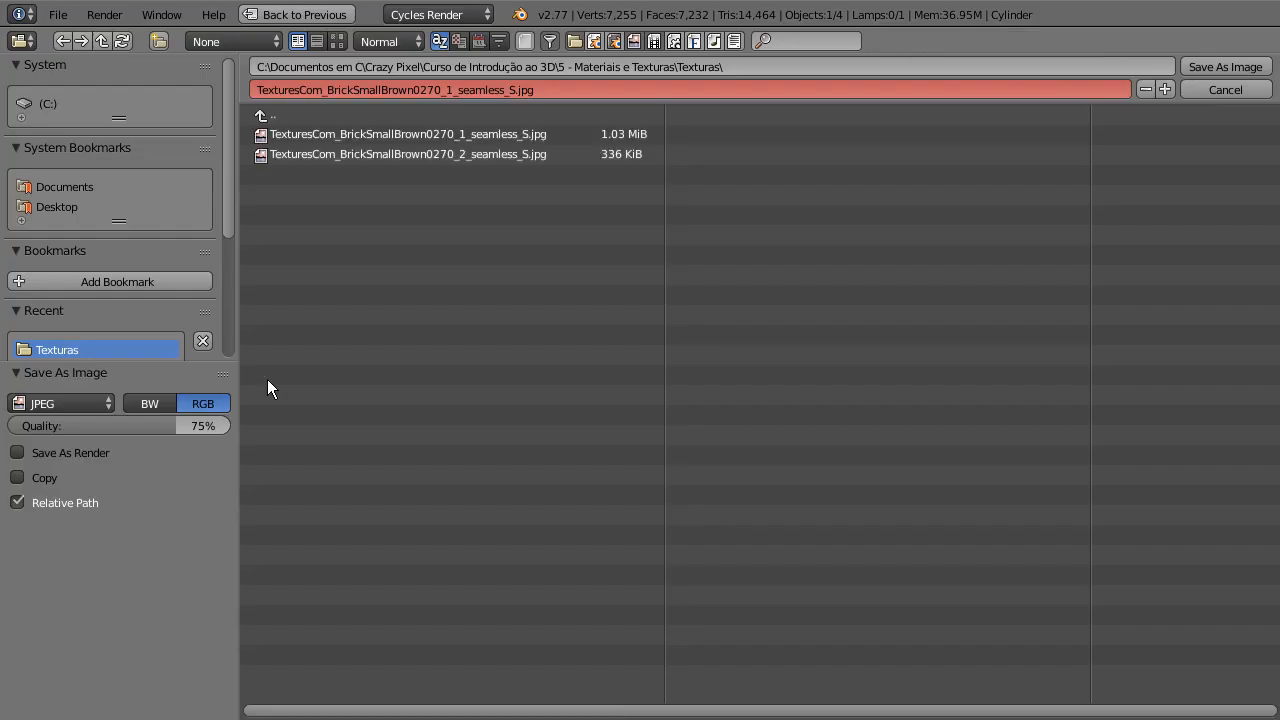
pyautogui.click(501, 92)
pyautogui.click(515, 92)
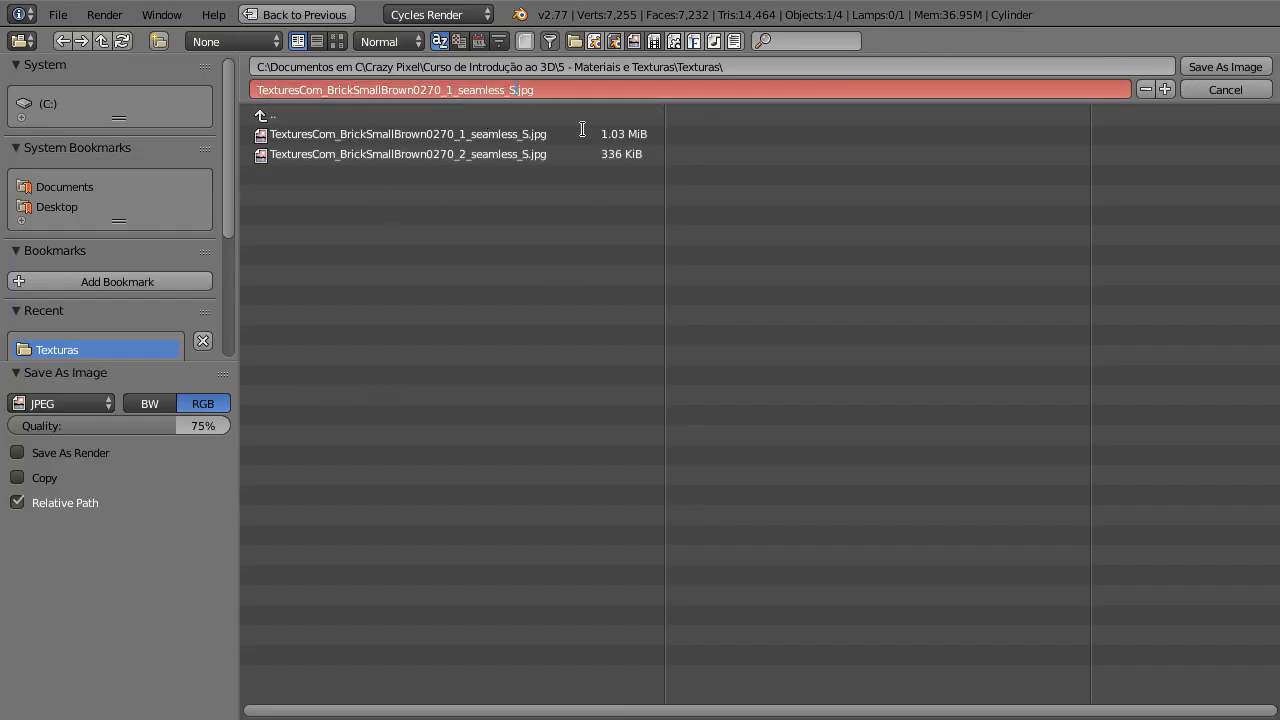
pyautogui.hotkey('shift', 'Home')
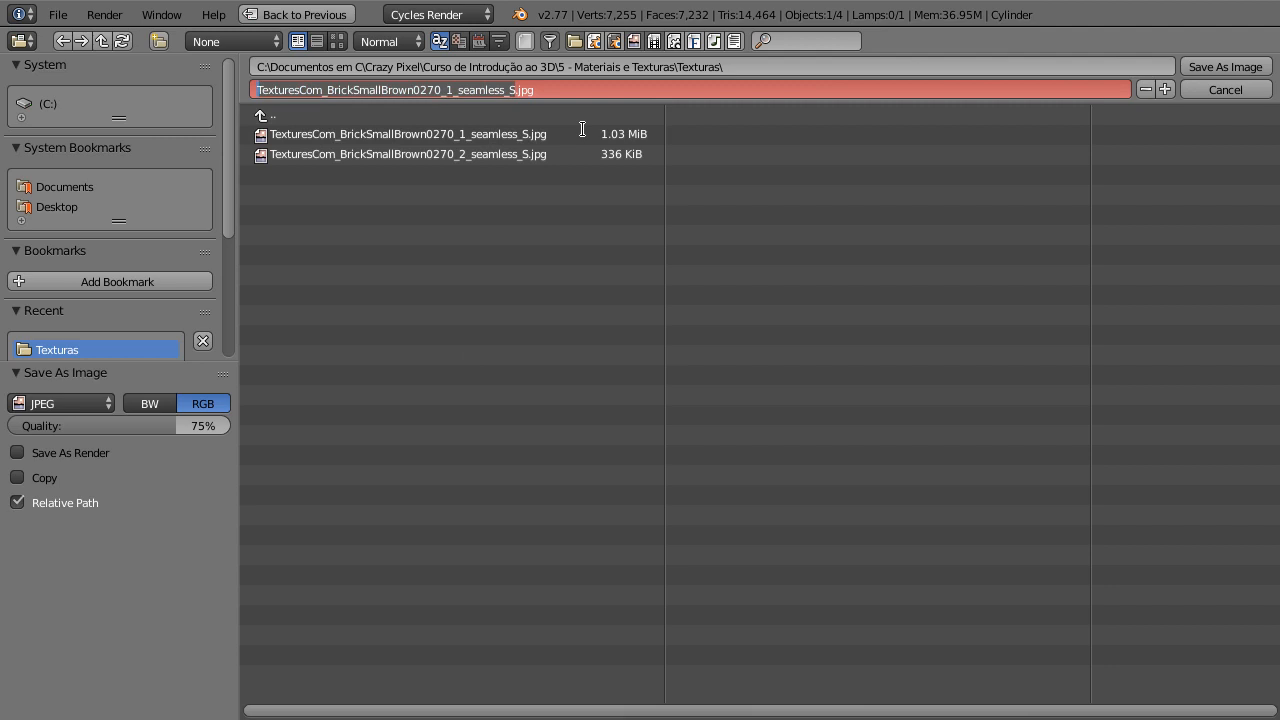
pyautogui.write('Ti')
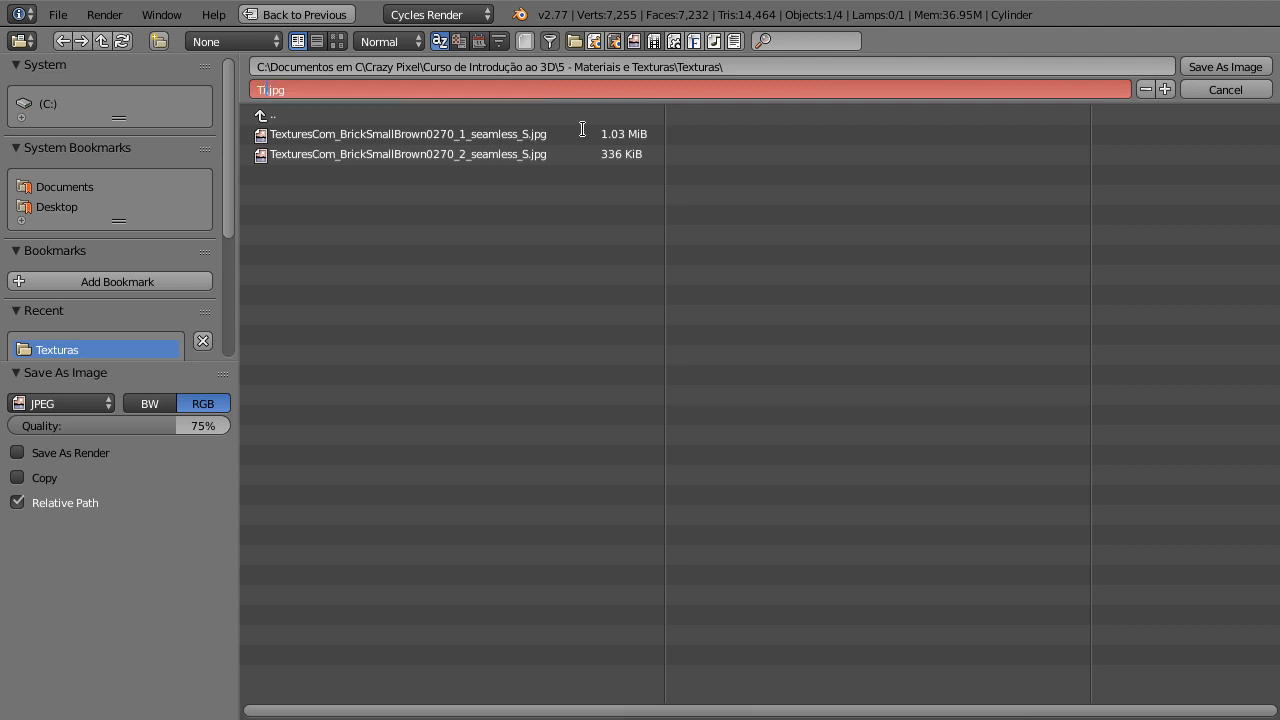
pyautogui.write('jolos Editada')
pyautogui.press('Return')
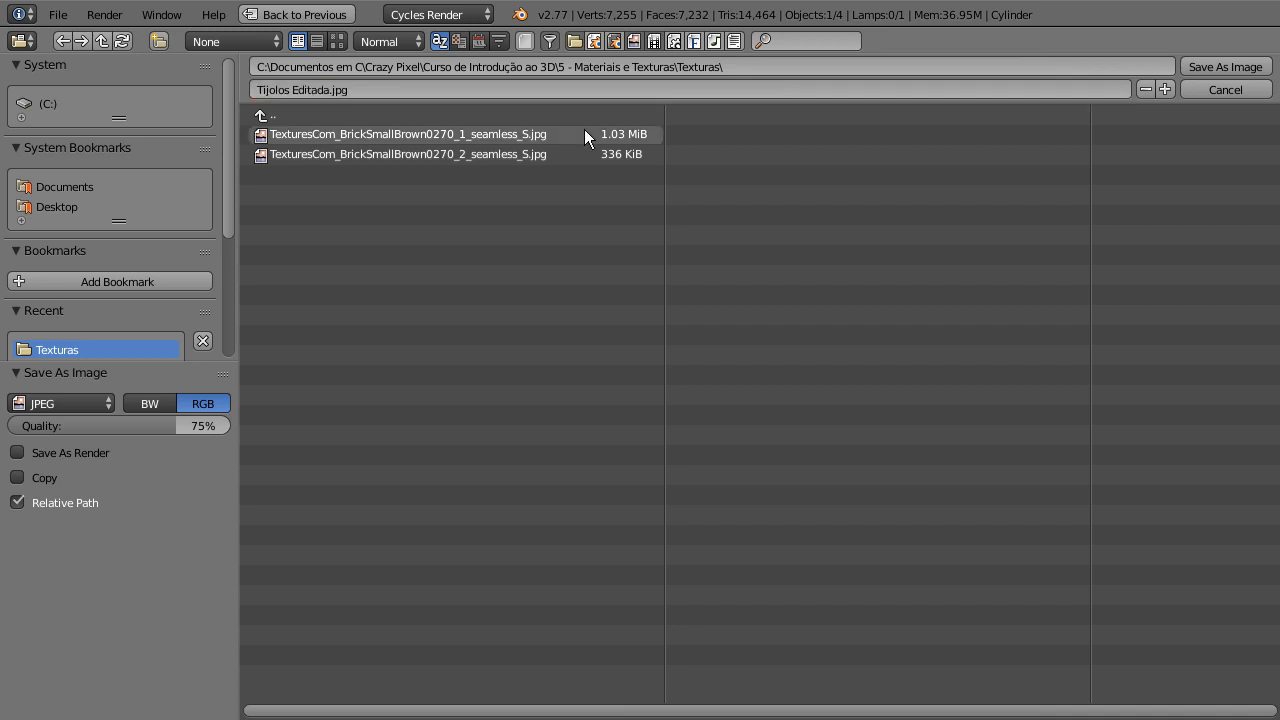
pyautogui.click(1218, 66)
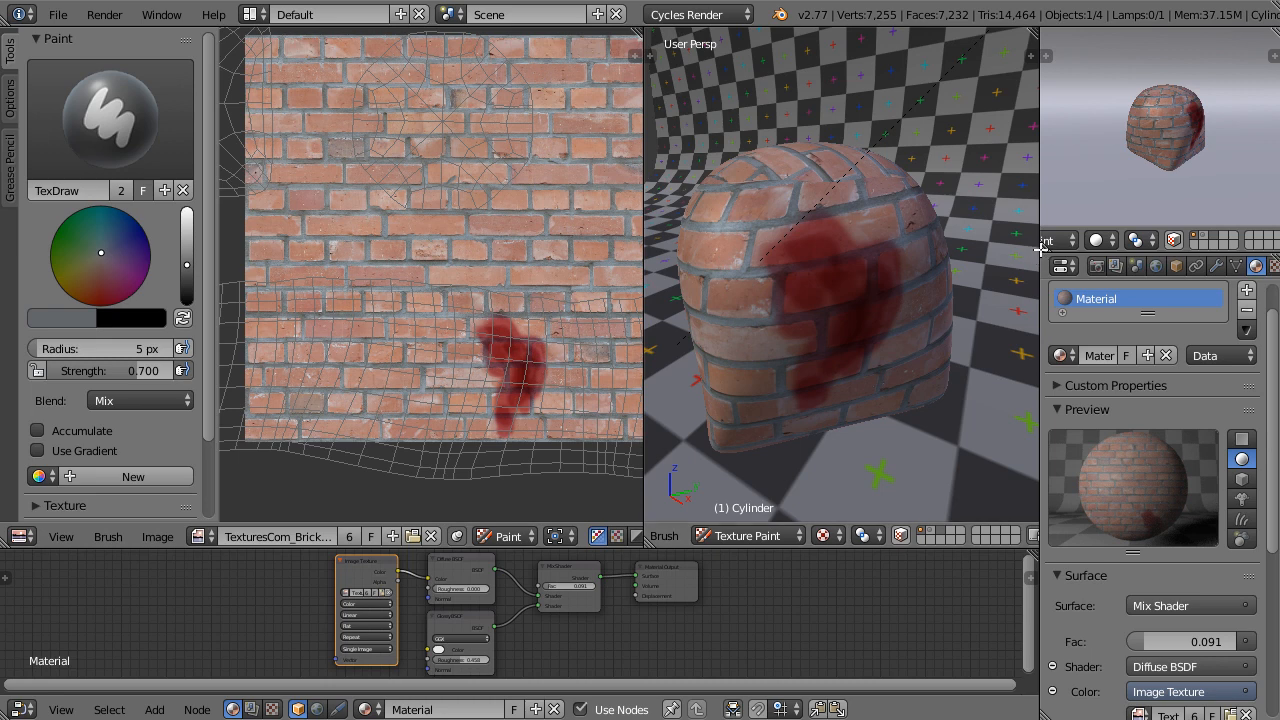
# - Widen the preview and properties column and inspect the painted model up close in Rendered shading in the small 3D view
pyautogui.moveTo(1040, 250); pyautogui.dragTo(1008, 250)
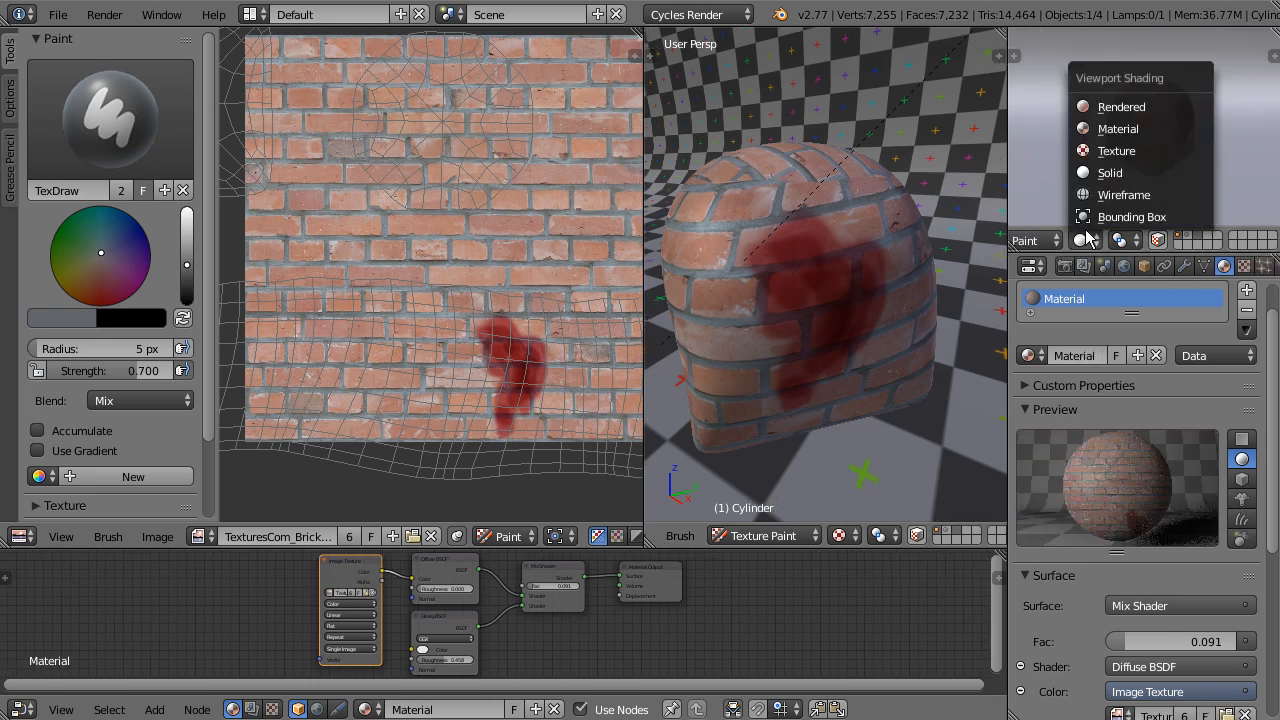
pyautogui.click(1124, 106)
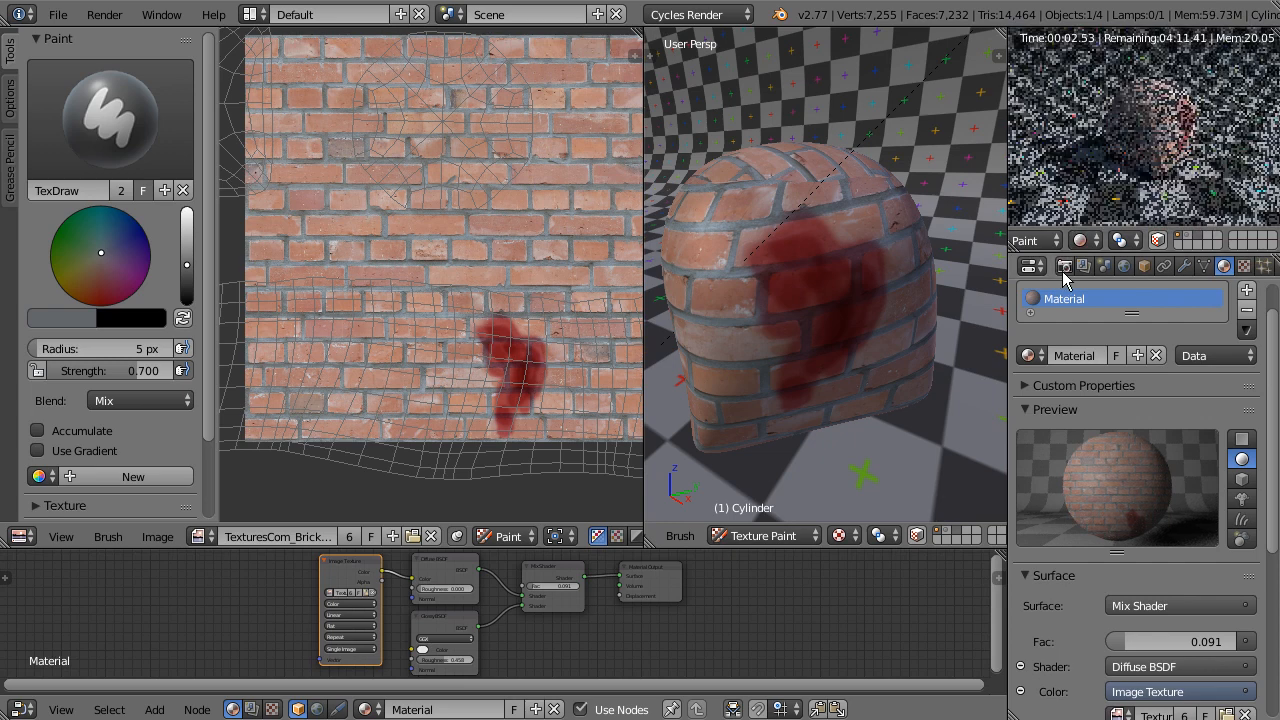
pyautogui.moveTo(1164, 156); pyautogui.dragTo(1140, 156, button='middle')
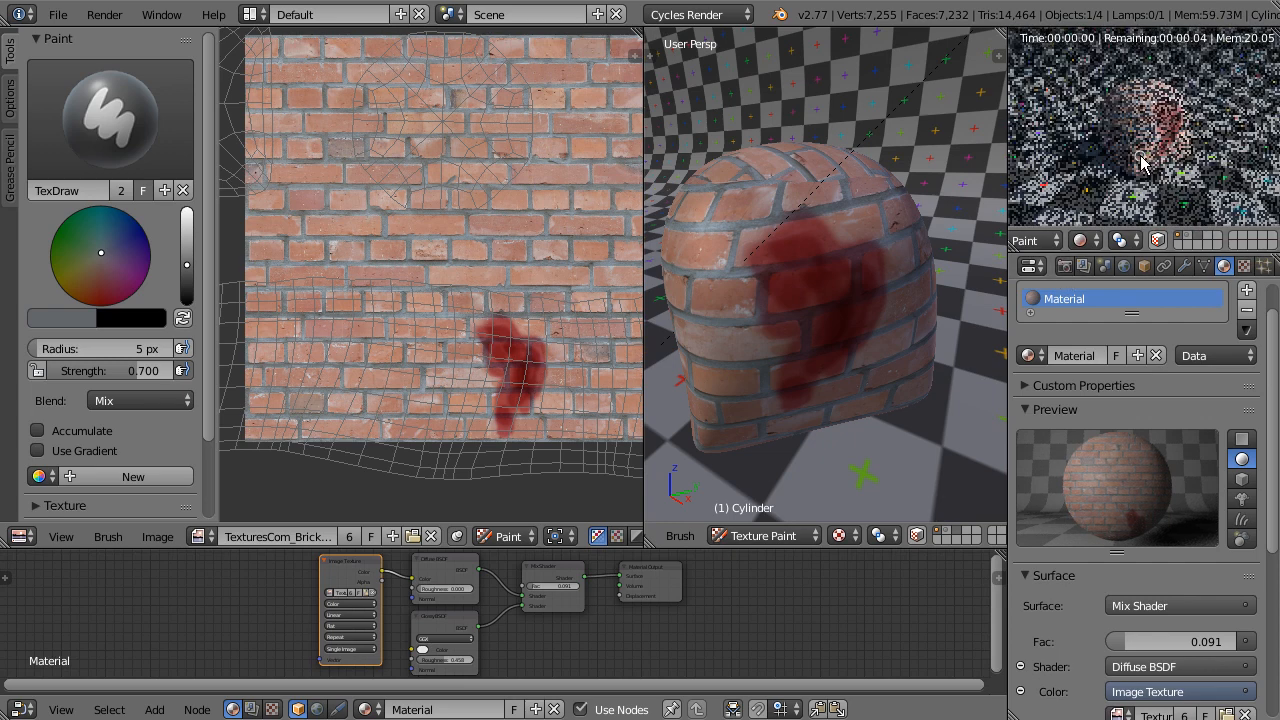
pyautogui.scroll(3, 1143, 163)
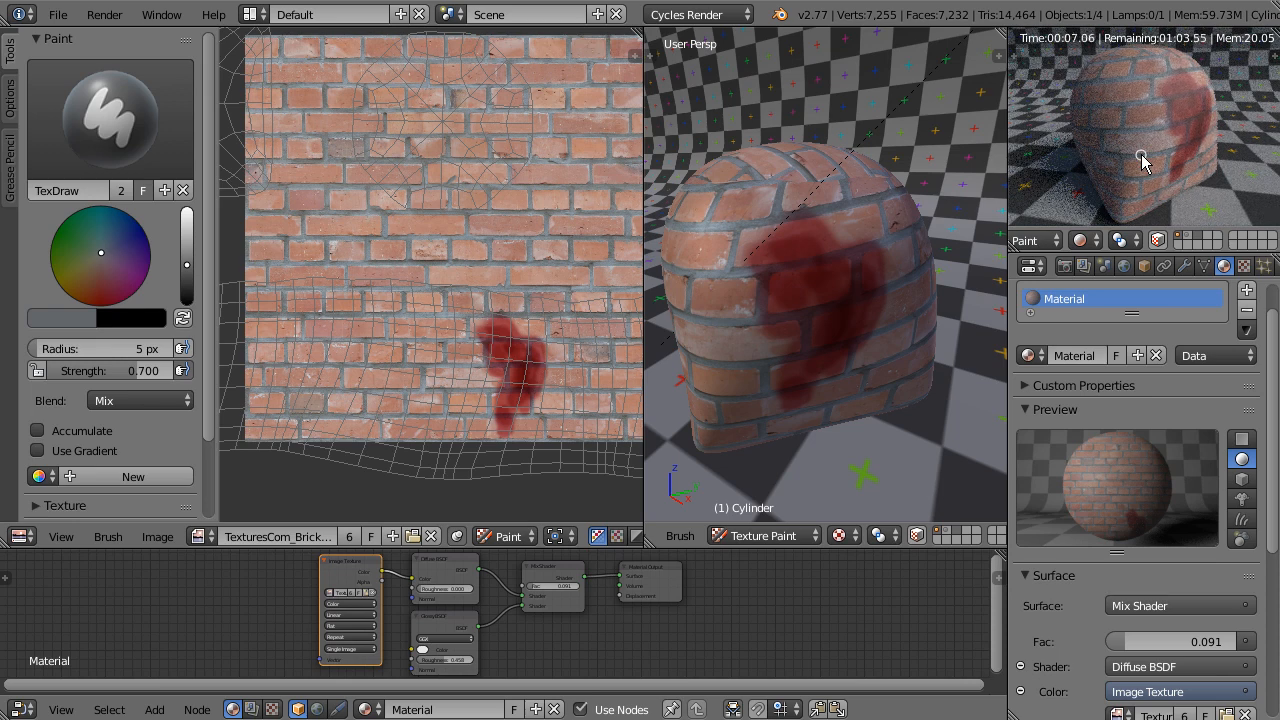
# - Return the small 3D view to Solid shading
pyautogui.click(1088, 241)
pyautogui.click(1094, 248)
pyautogui.click(1088, 241)
pyautogui.click(1110, 173)
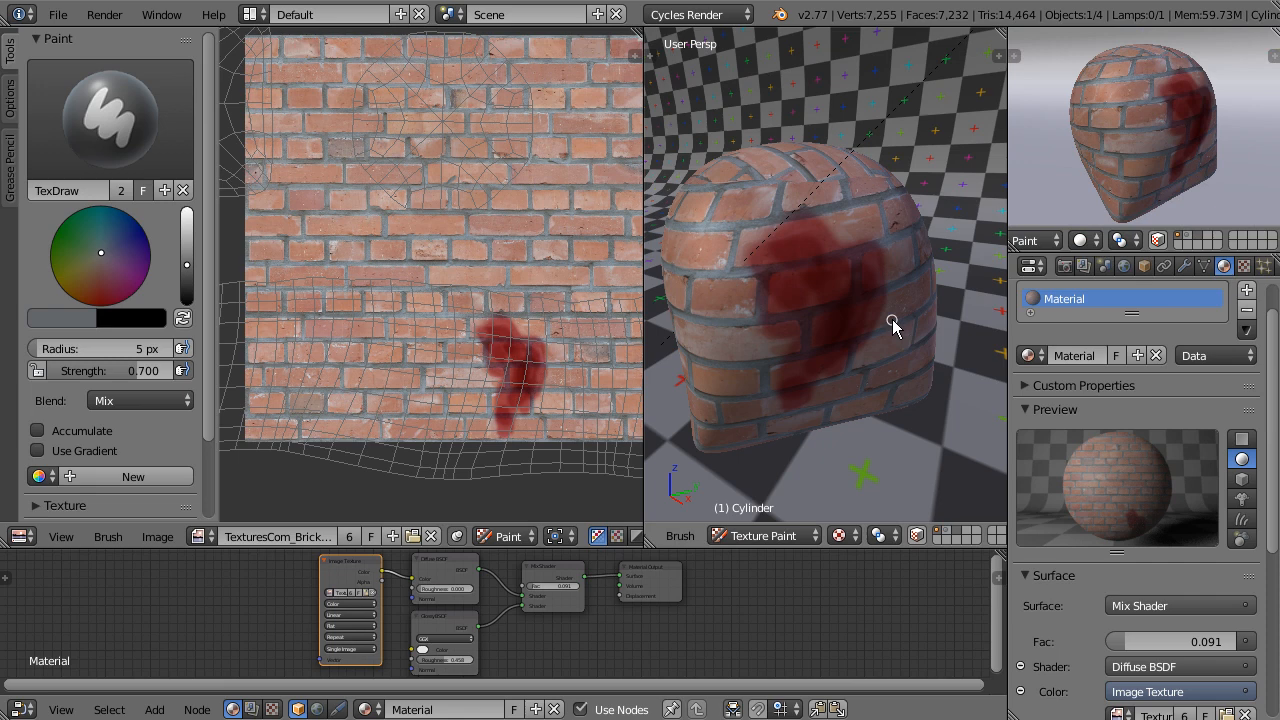
# - Widen the image editor and frame the whole brick texture and its UV layout in it
pyautogui.scroll(-3, 860, 328)
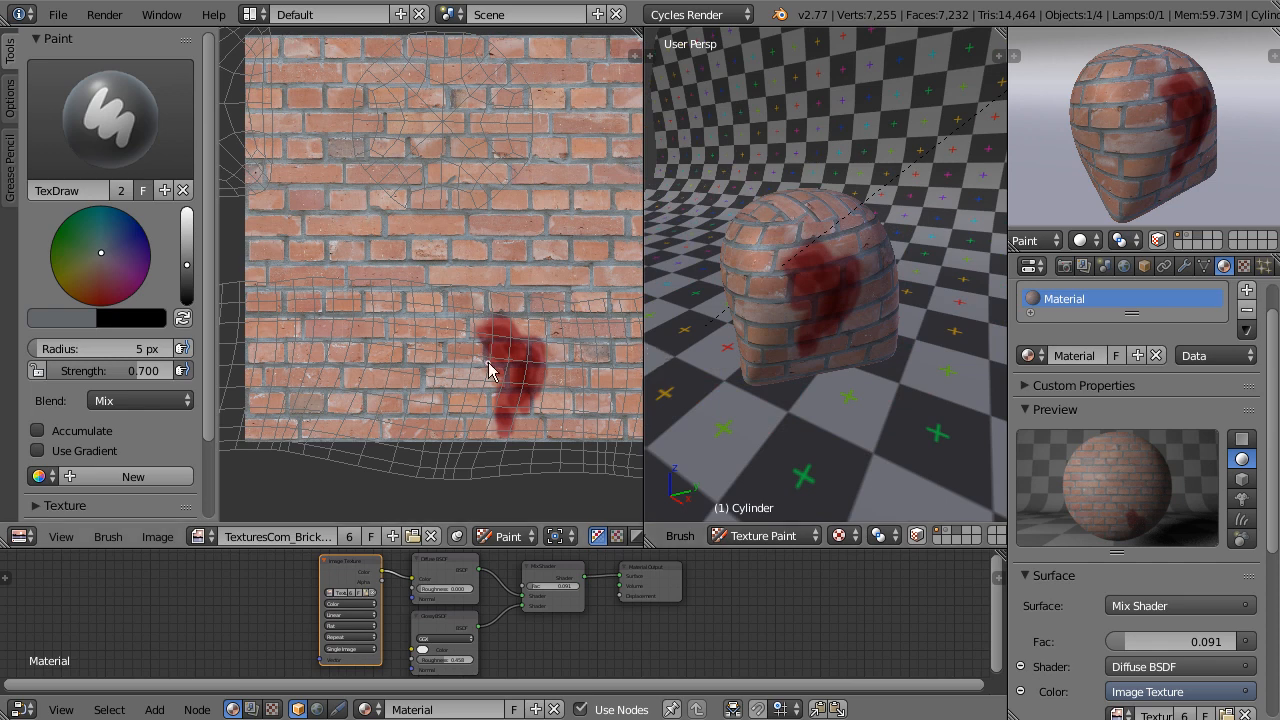
pyautogui.scroll(-3, 500, 368)
pyautogui.moveTo(643, 349); pyautogui.dragTo(677, 343)
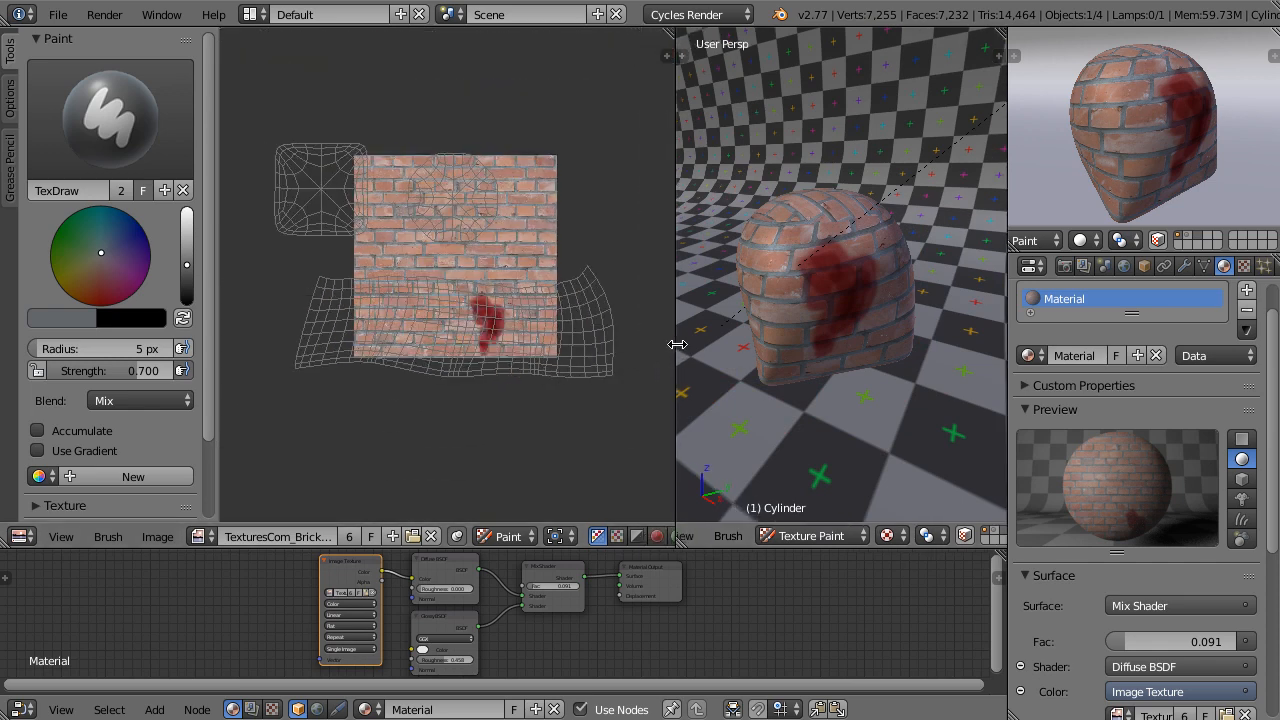
pyautogui.scroll(2, 634, 370)
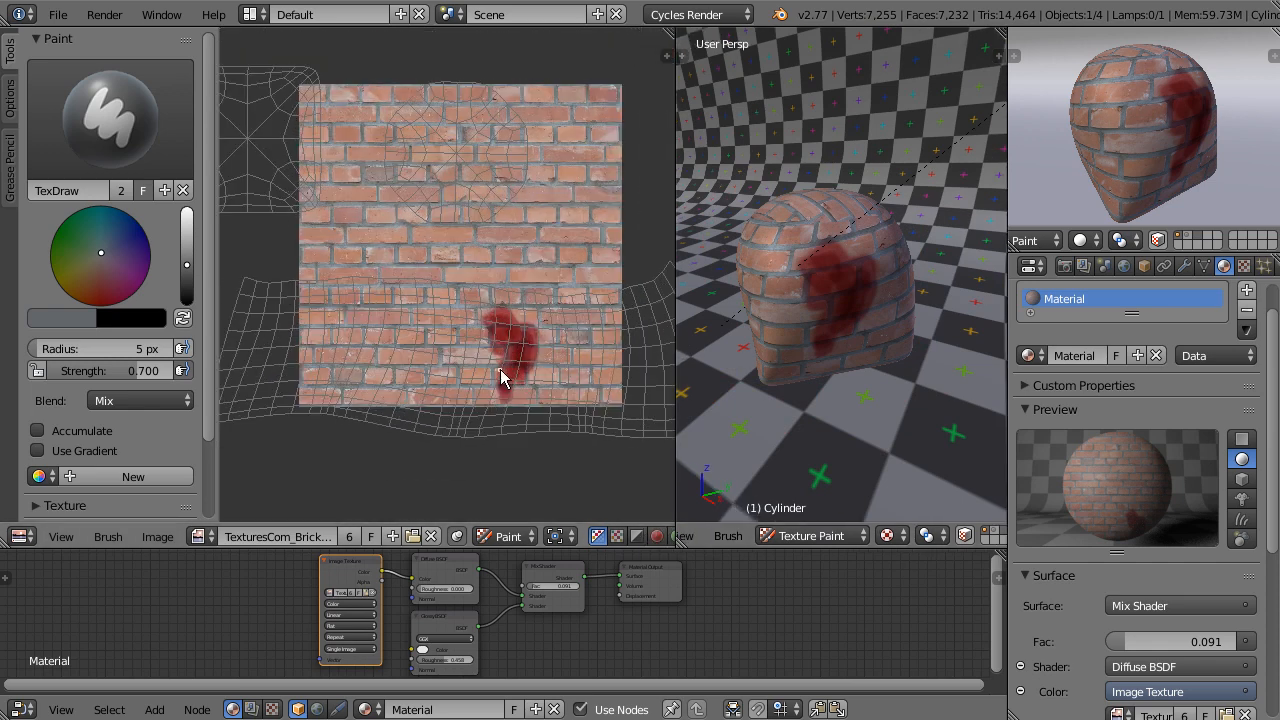
pyautogui.moveTo(522, 340); pyautogui.dragTo(502, 366, button='middle')
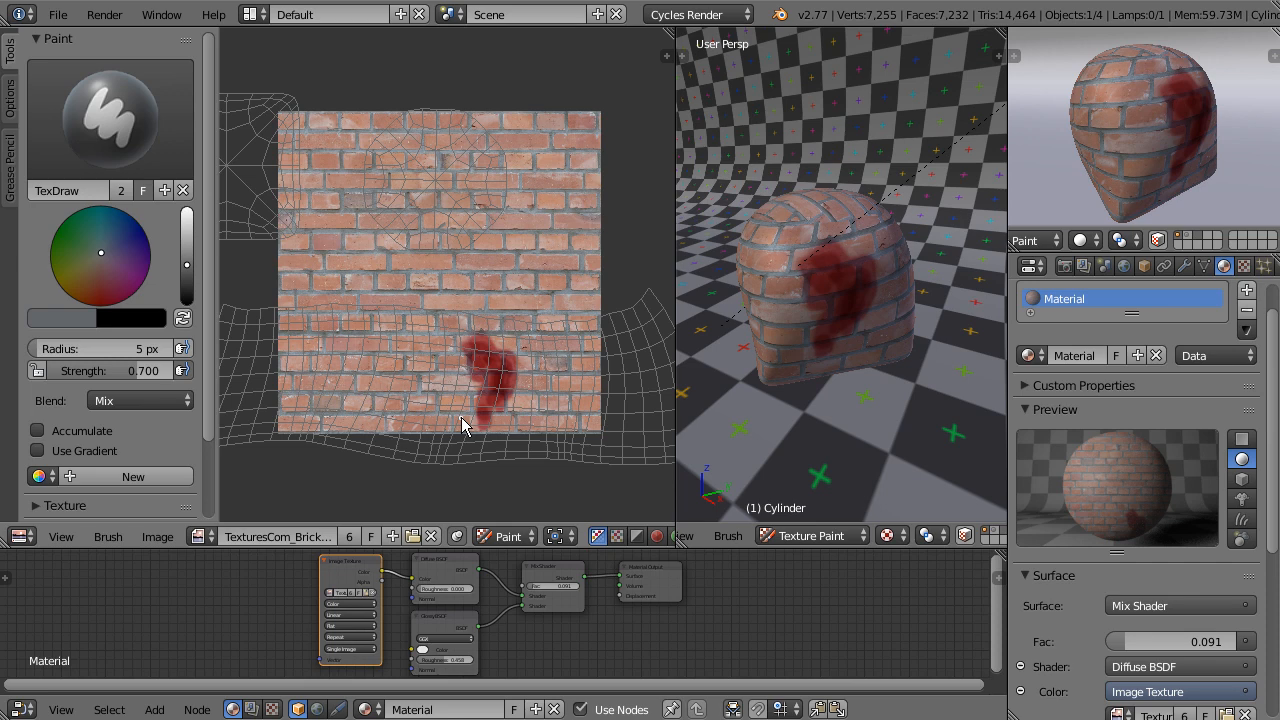
# - Switch the brick model from Texture Paint to Object Mode
pyautogui.press('Tab')
pyautogui.press('Tab')
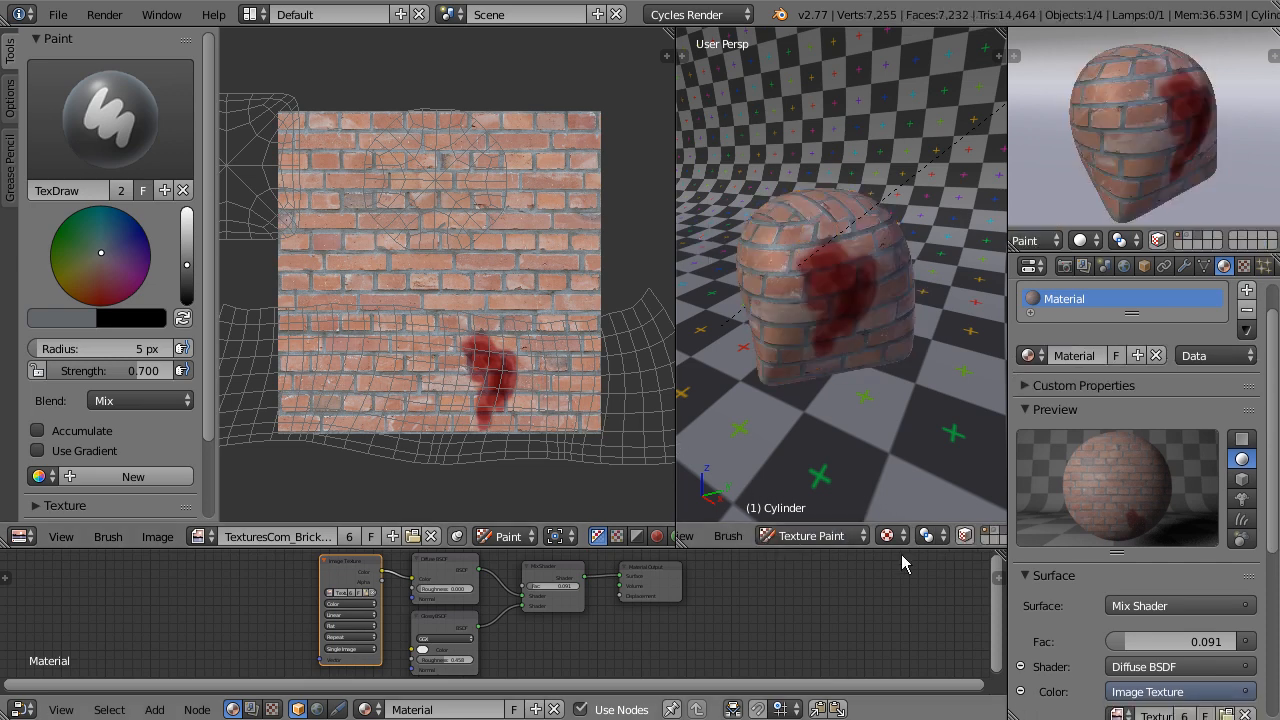
pyautogui.click(851, 537)
pyautogui.click(810, 507)
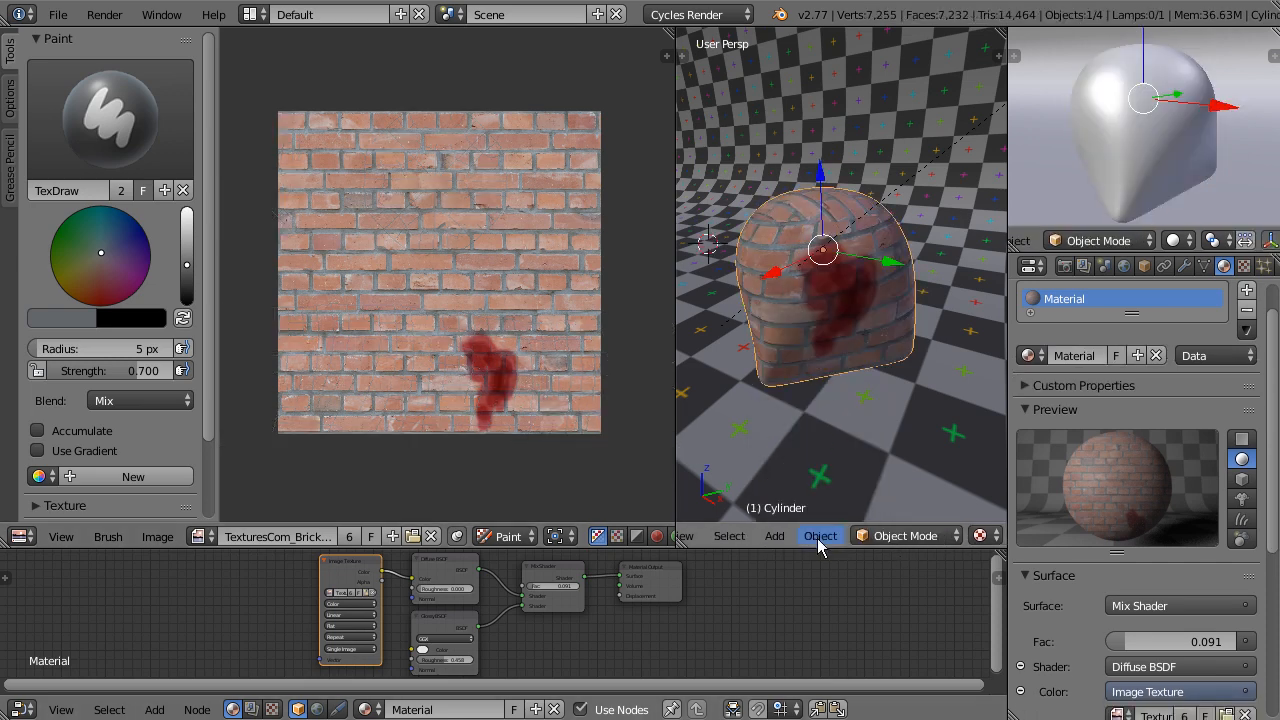
pyautogui.click(869, 537)
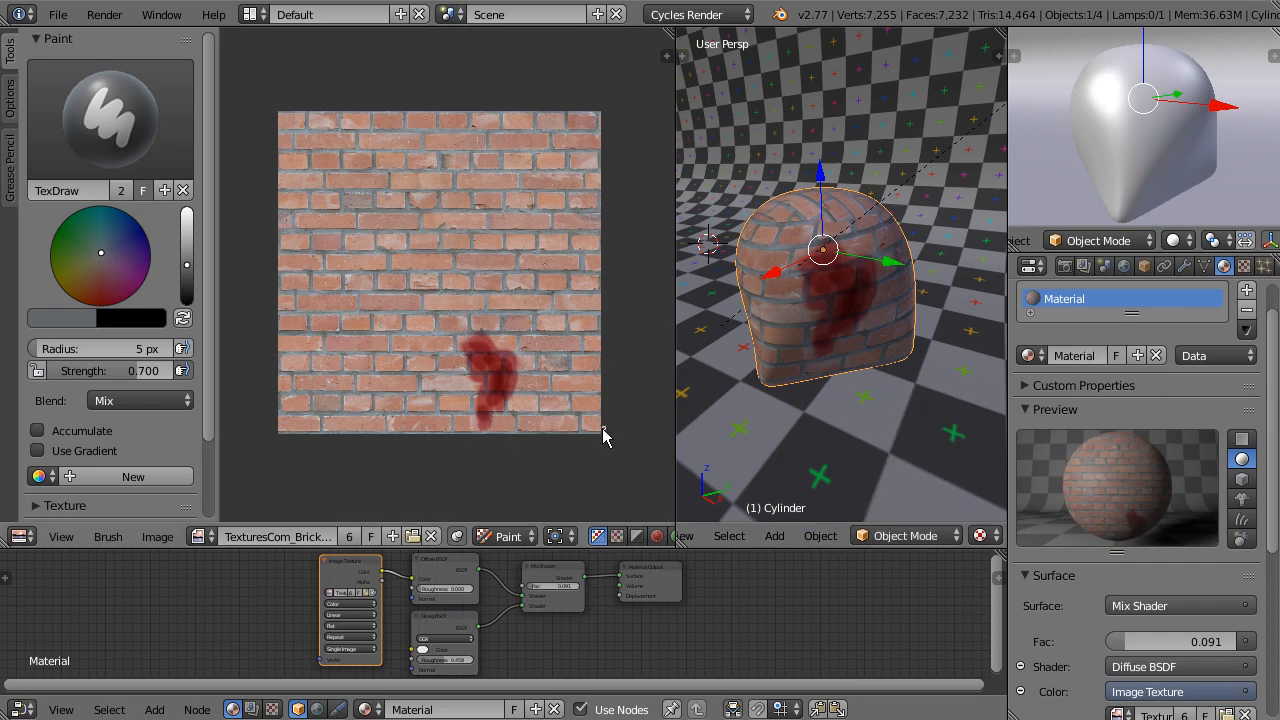
pyautogui.moveTo(478, 411); pyautogui.dragTo(485, 415, button='middle')
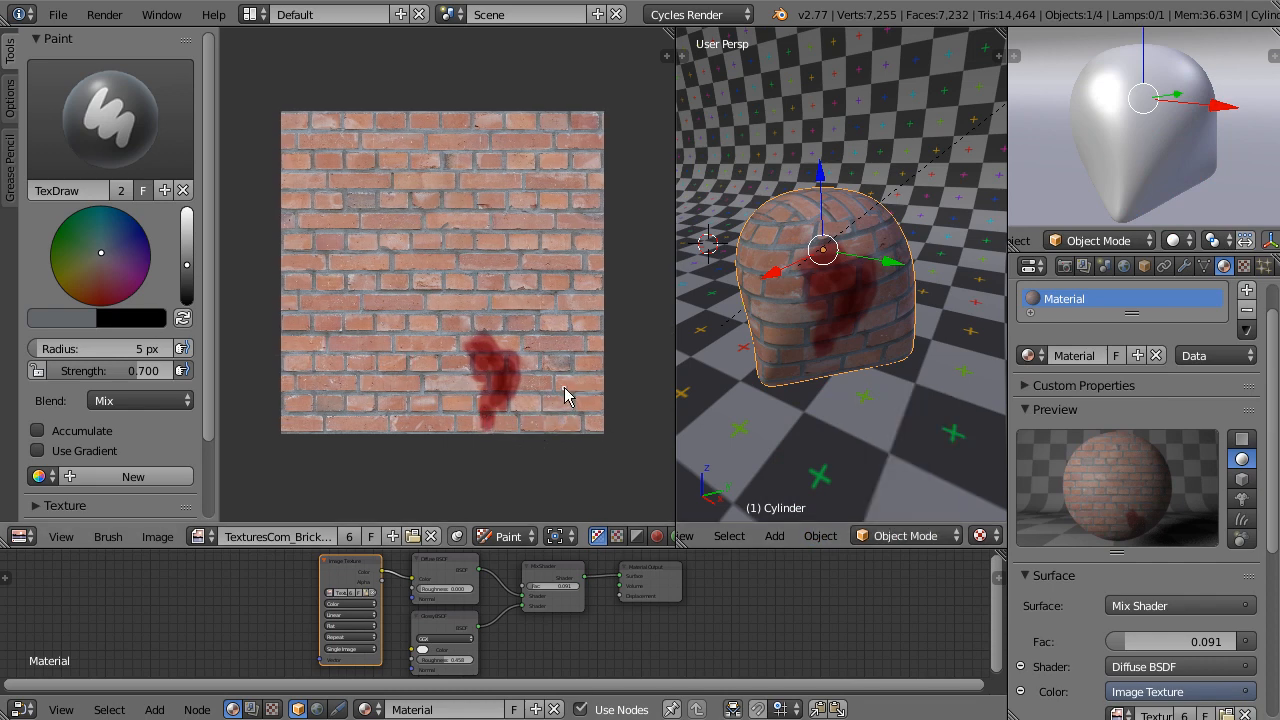
# - Enter Edit Mode on the model, set the image editor to View mode and hide its tool shelf
pyautogui.press('Tab')
pyautogui.click(508, 536)
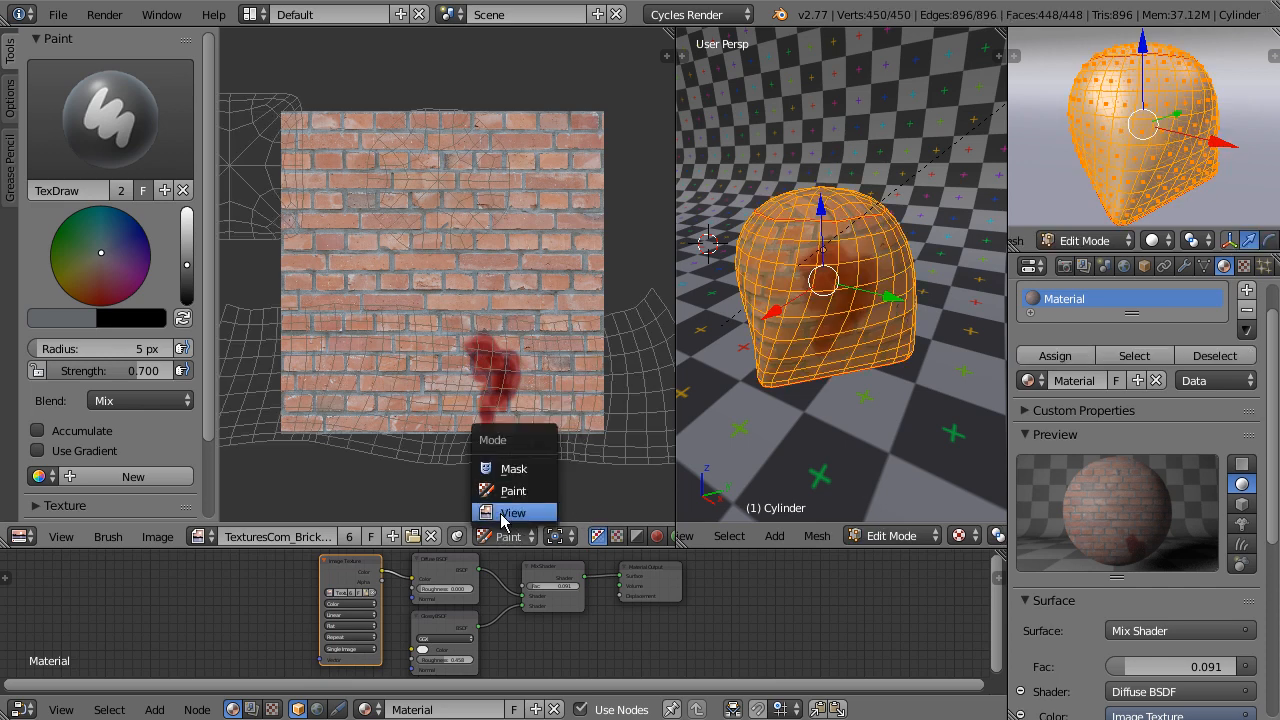
pyautogui.click(502, 514)
pyautogui.click(551, 536)
pyautogui.click(550, 518)
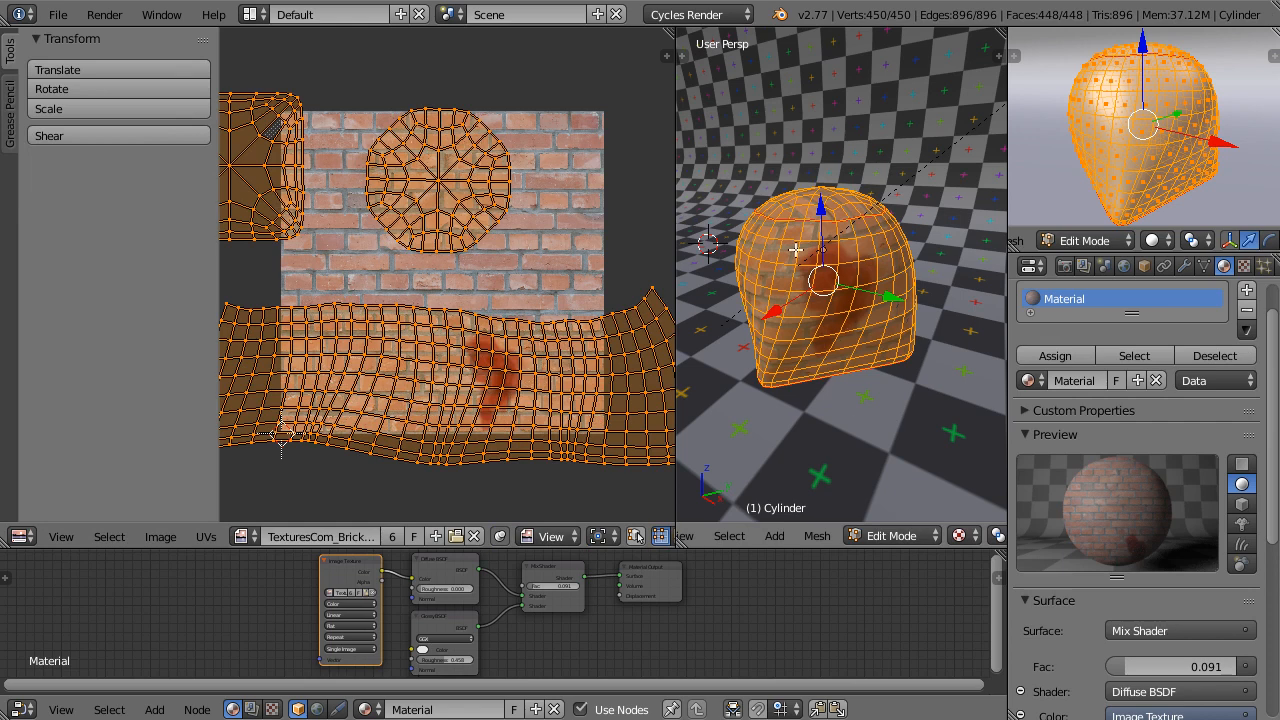
pyautogui.scroll(-2, 908, 537)
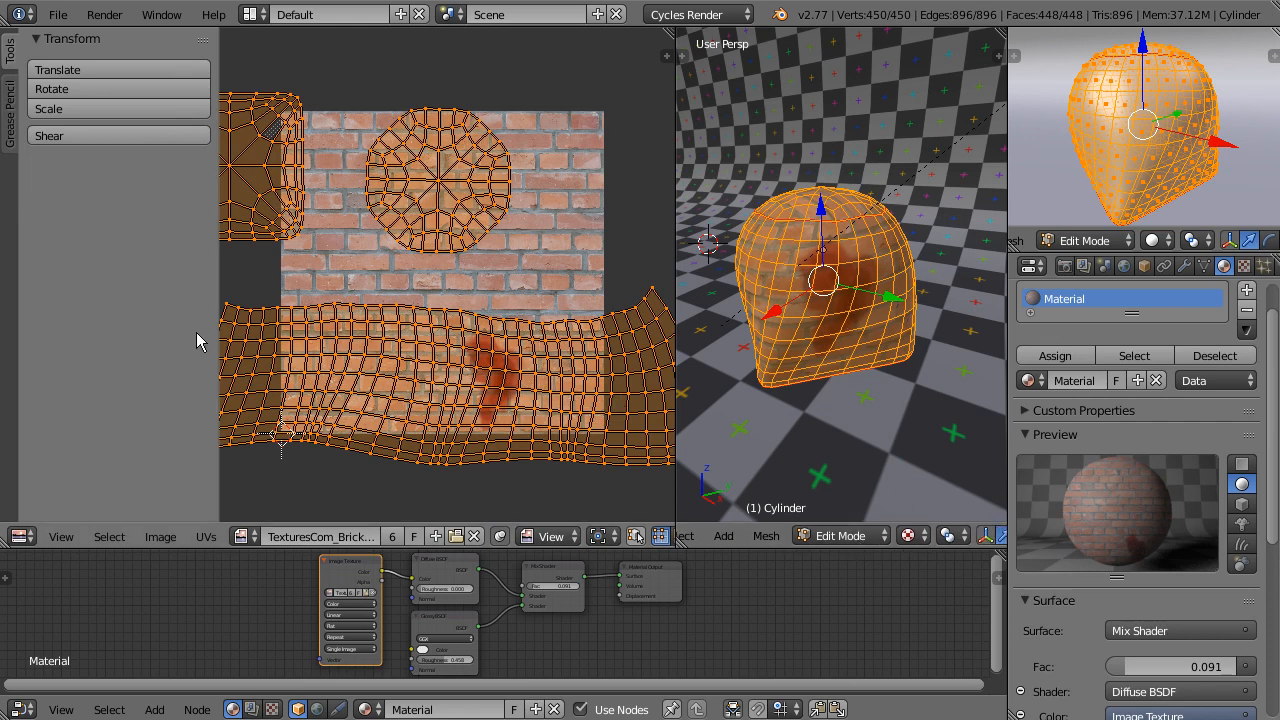
pyautogui.press('t')
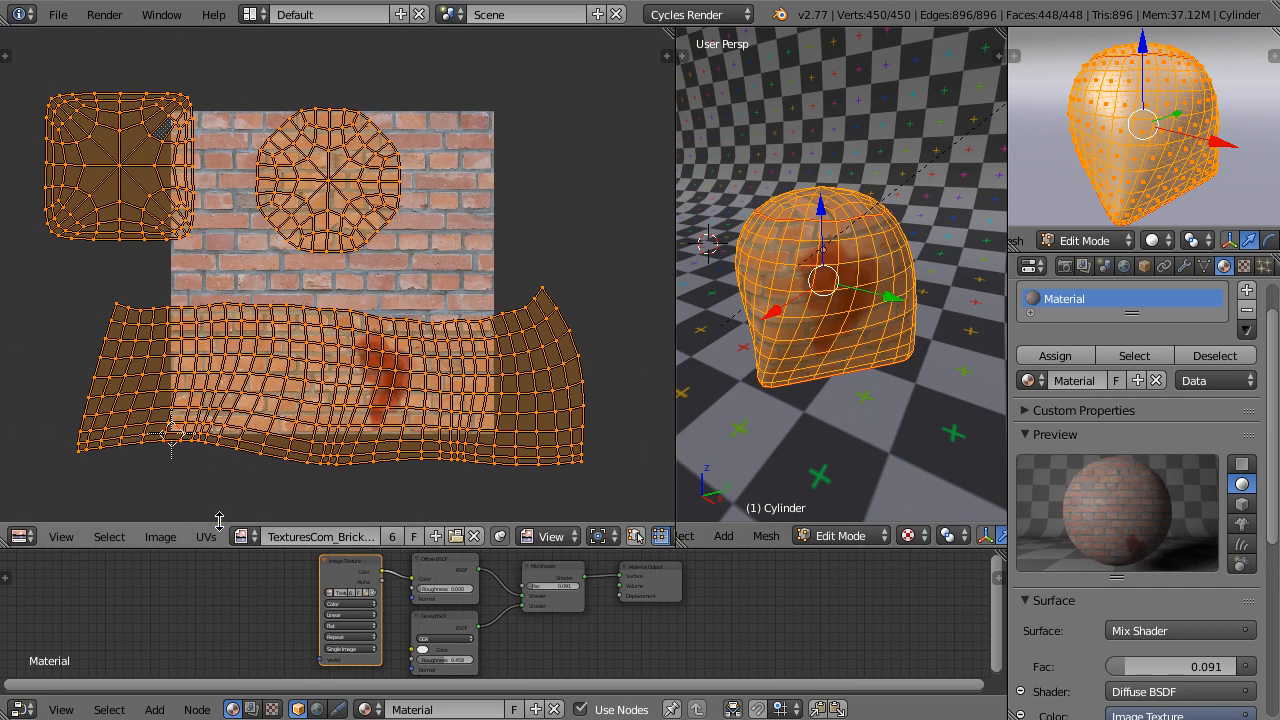
# - Export the model's UV layout as a PNG image named UV in the 5 - Materiais e Texturas folder
pyautogui.click(207, 537)
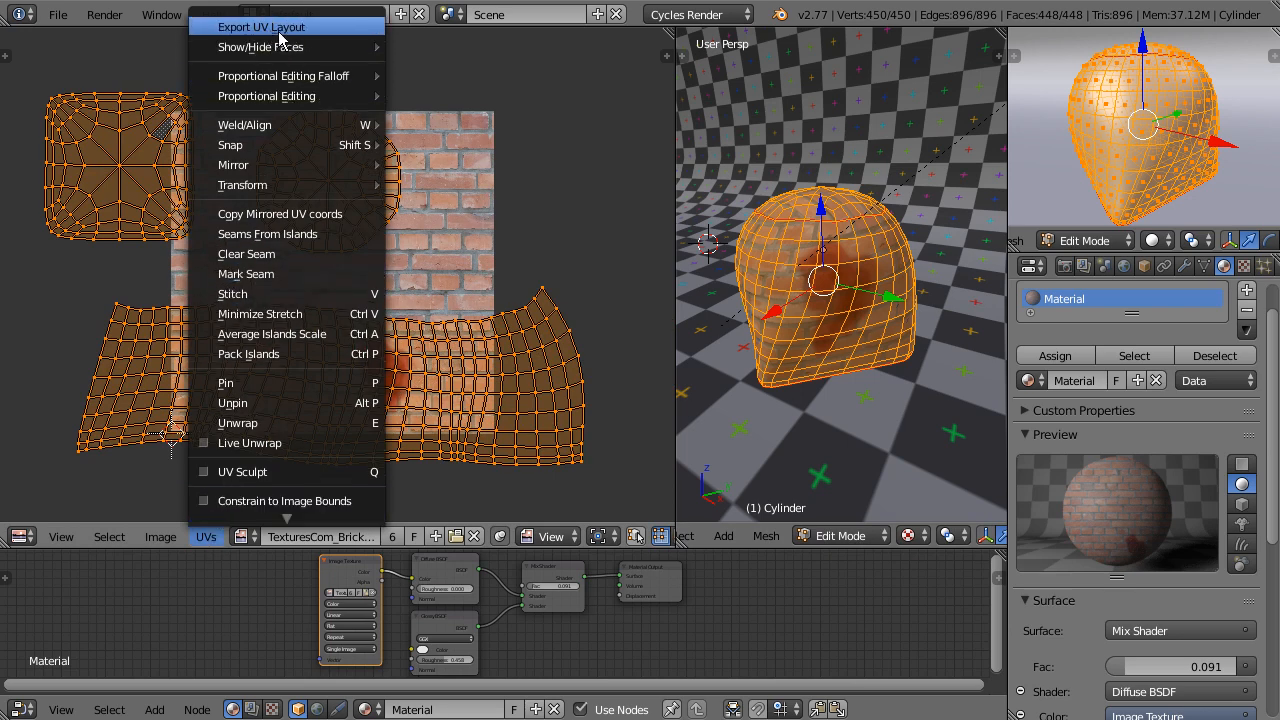
pyautogui.click(282, 29)
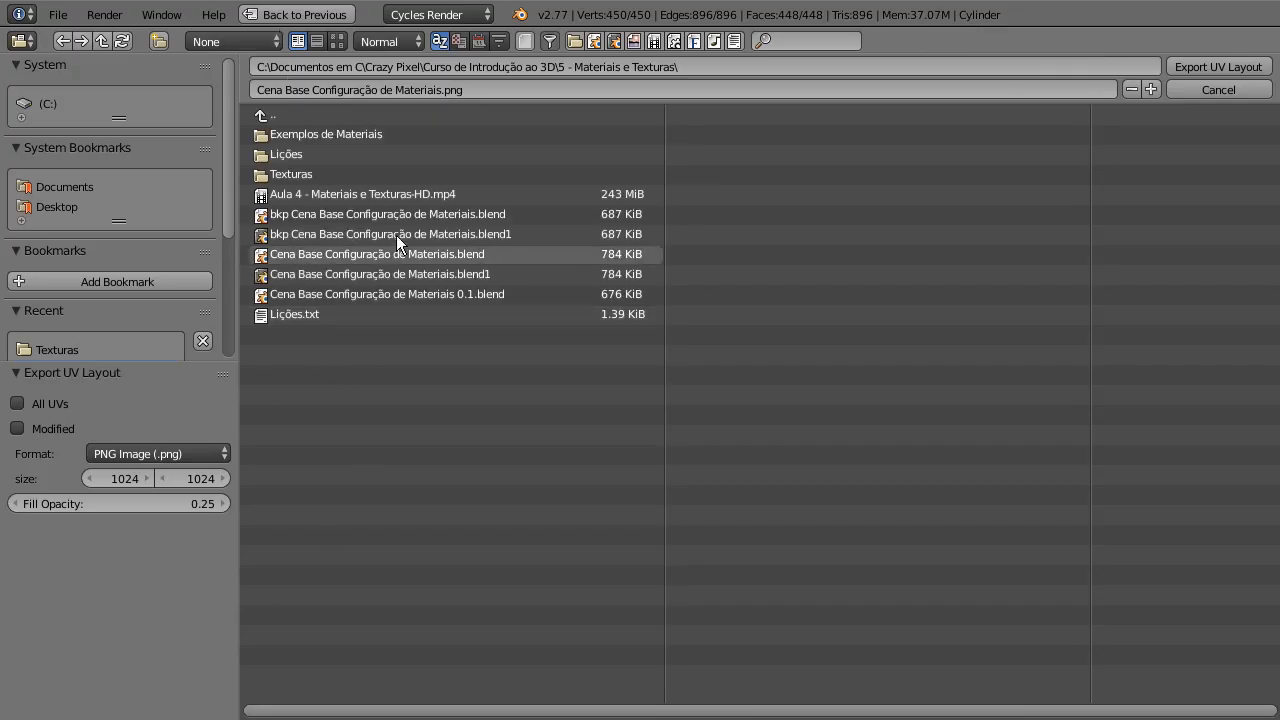
pyautogui.click(478, 89)
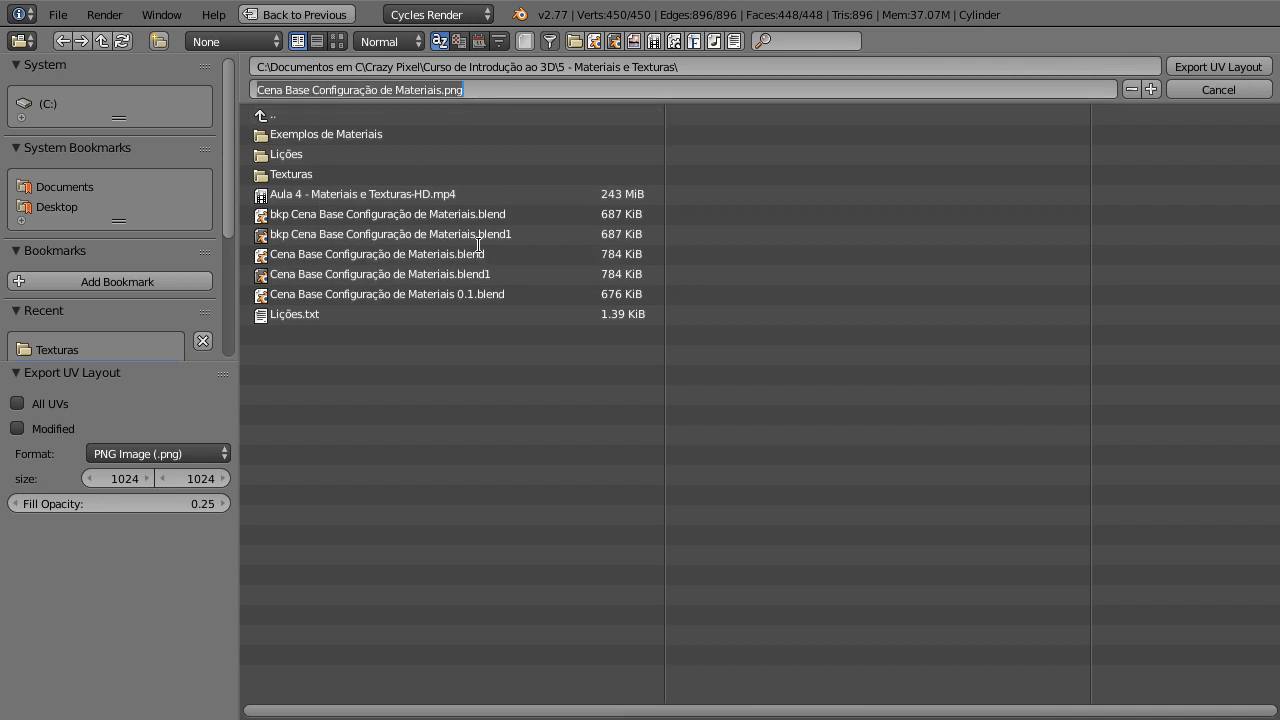
pyautogui.click(352, 89)
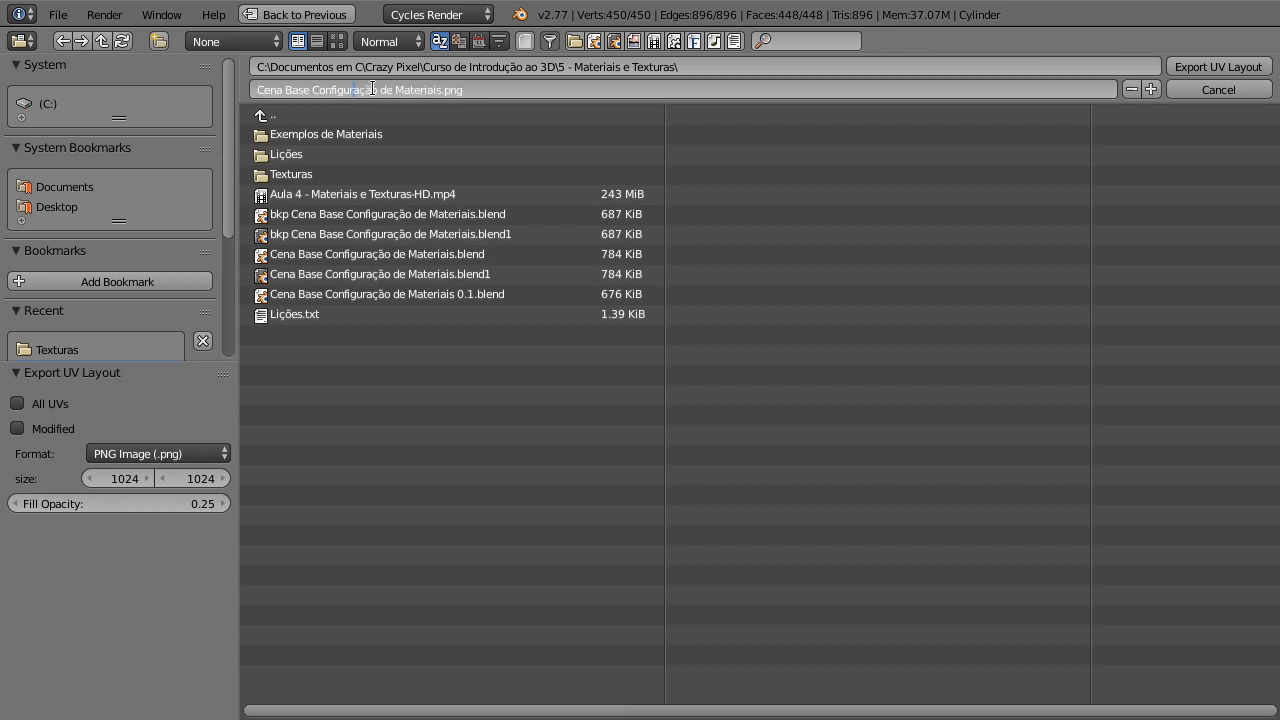
pyautogui.moveTo(442, 91); pyautogui.dragTo(286, 73)
pyautogui.press('BackSpace')
pyautogui.press('BackSpace')
pyautogui.press('BackSpace')
pyautogui.press('BackSpace')
pyautogui.press('BackSpace')
pyautogui.press('BackSpace')
pyautogui.write('U')
pyautogui.press('Return')
pyautogui.click(1195, 70)
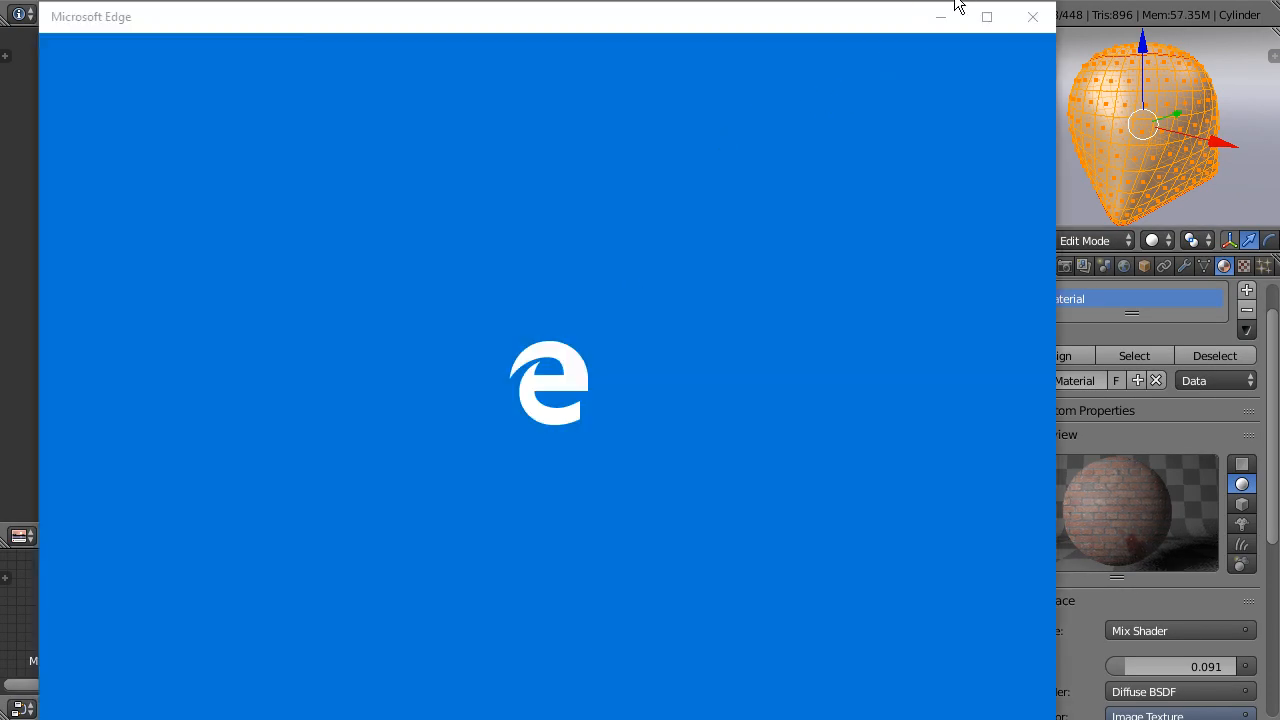
# - Switch to File Explorer and open UV.png from the 5 - Materiais e Texturas folder
pyautogui.click(953, 7)
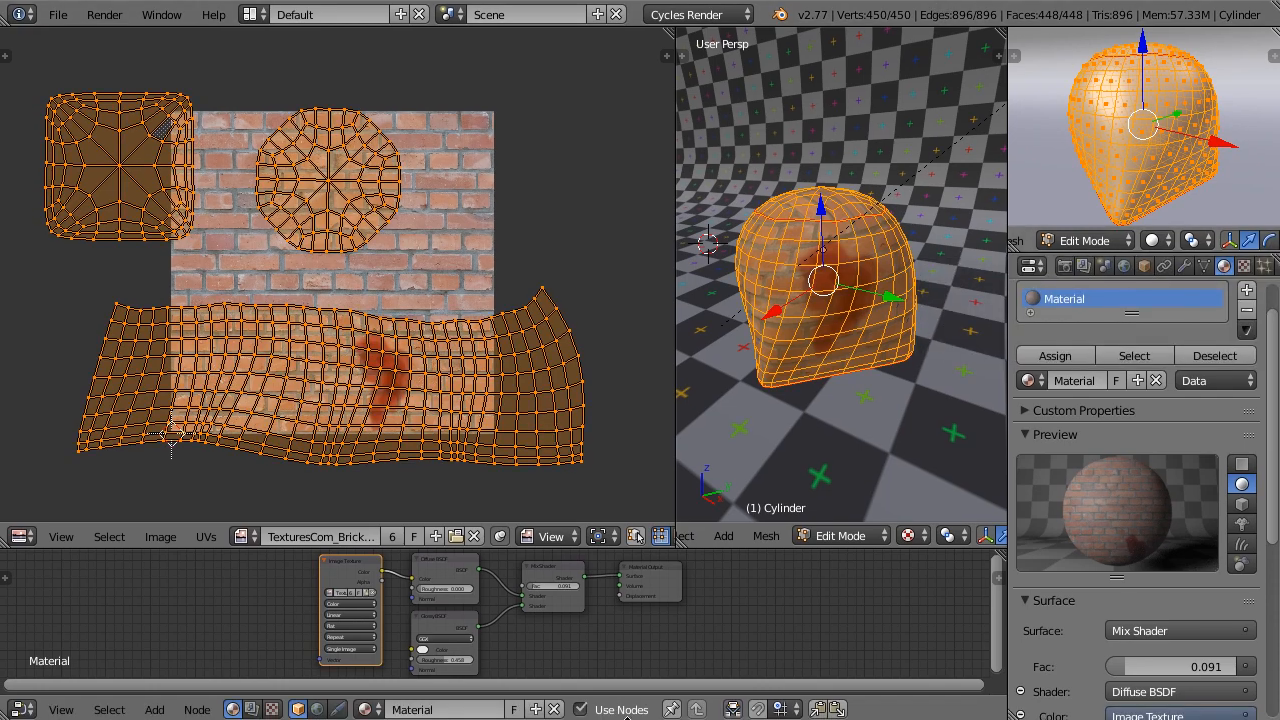
pyautogui.hotkey('alt', 'Tab')
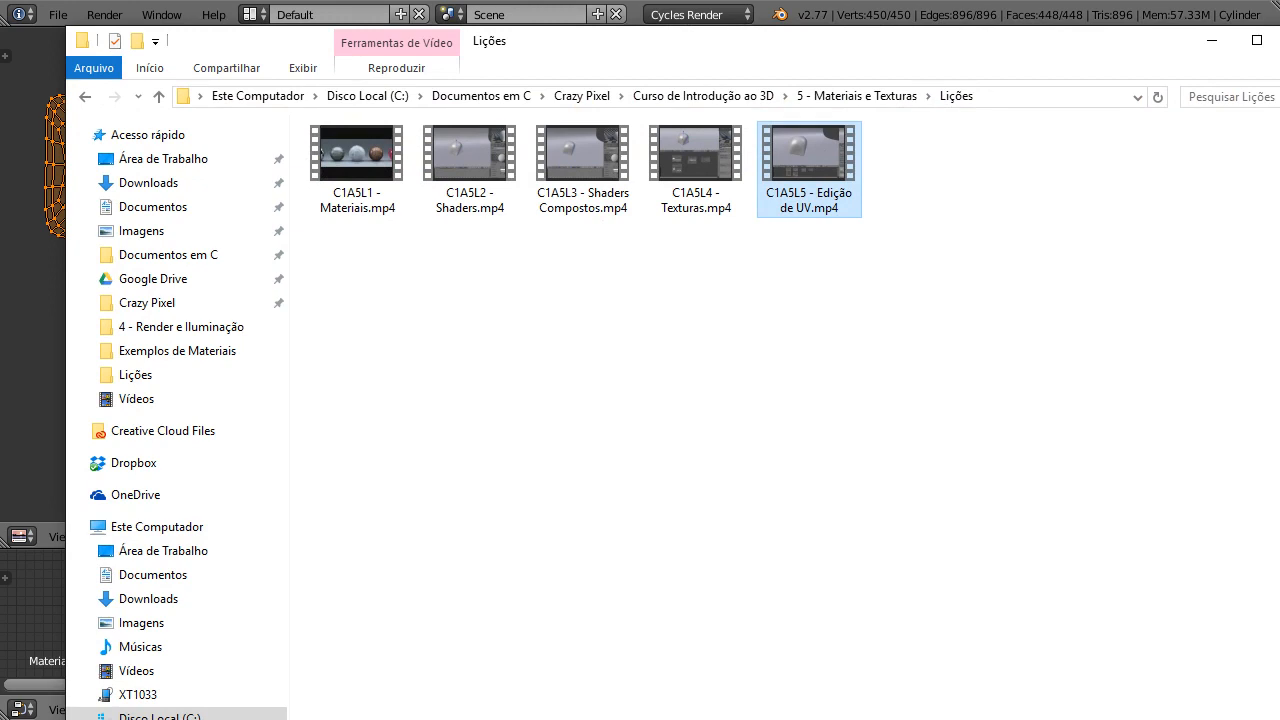
pyautogui.click(846, 97)
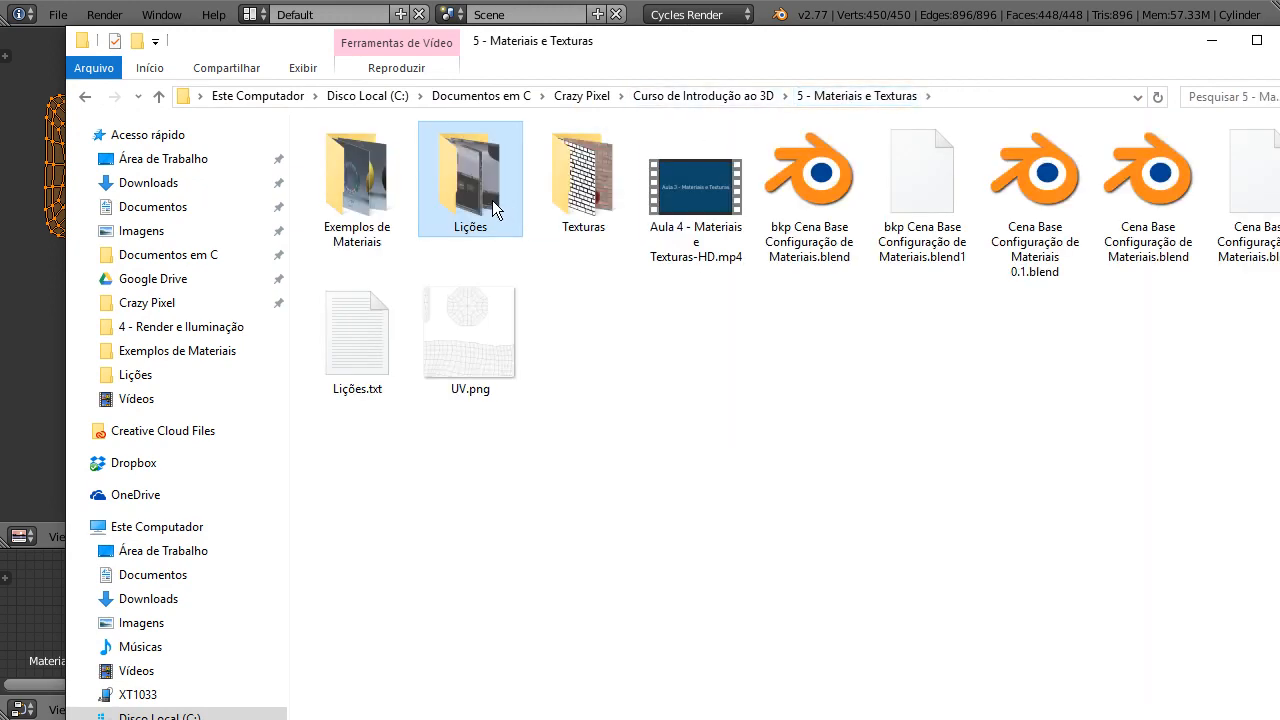
pyautogui.click(491, 330)
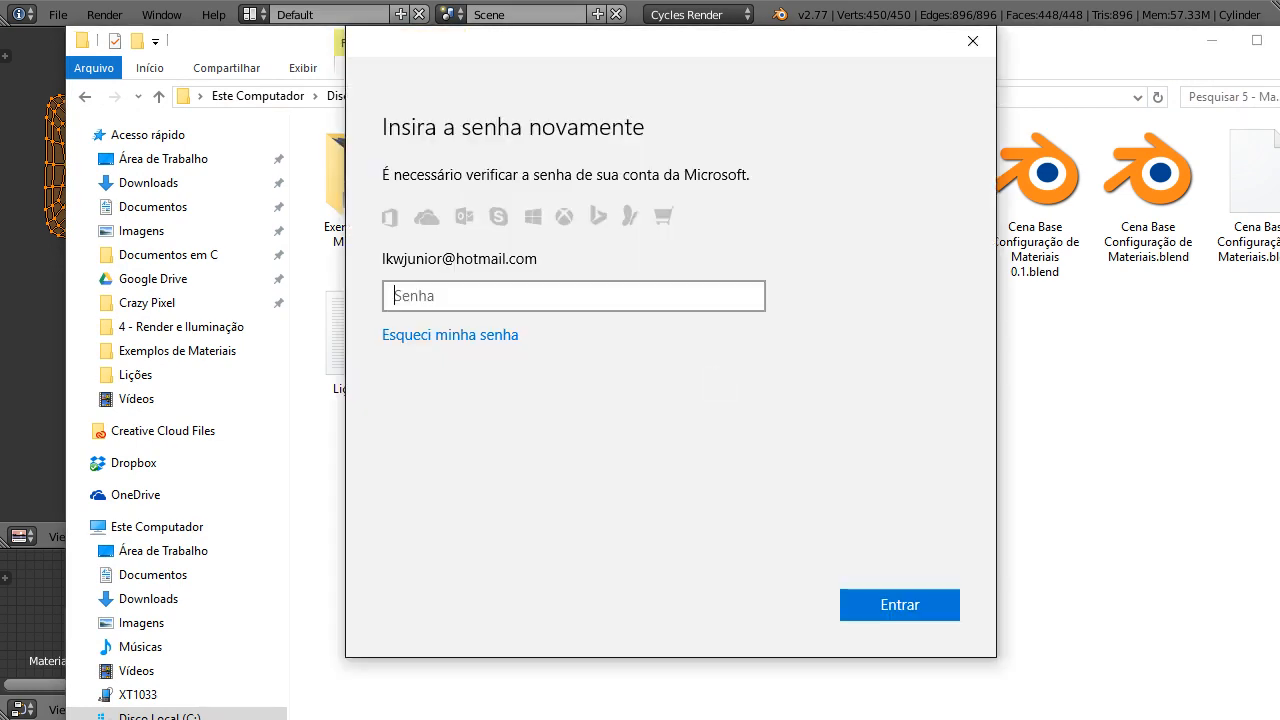
pyautogui.click(974, 42)
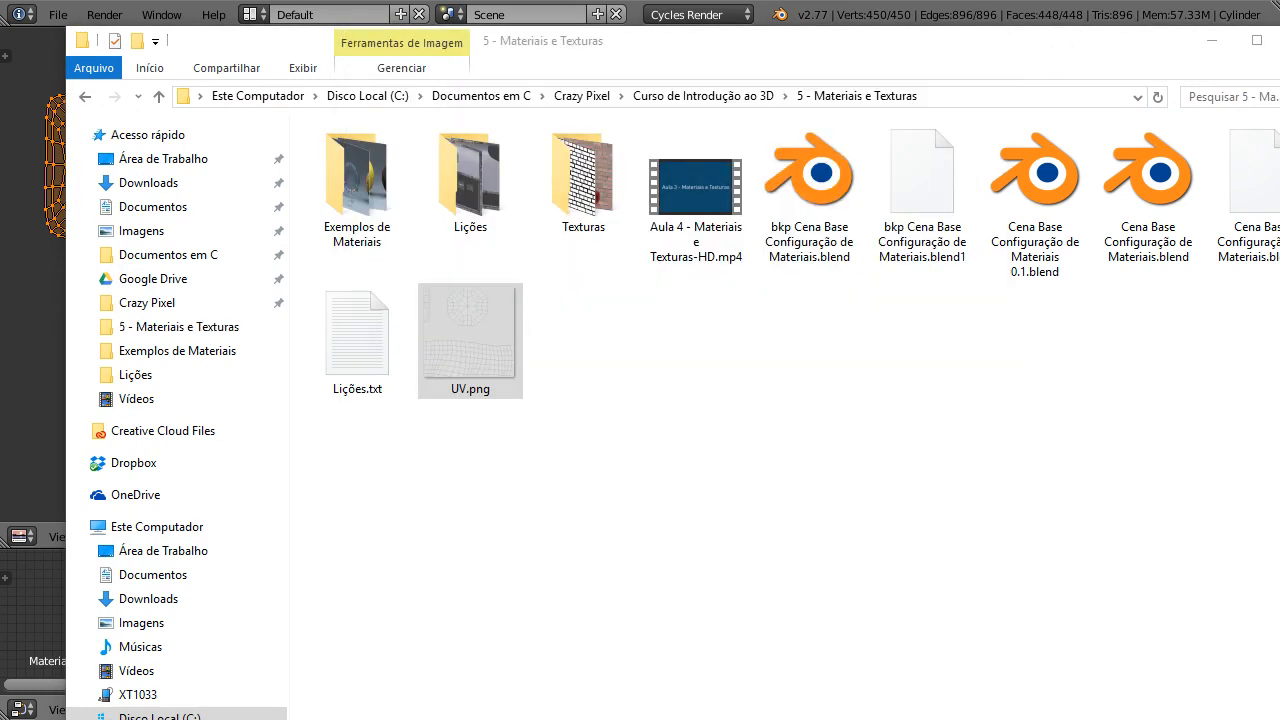
# - Examine the exported UV layout in a maximized photo viewer, close the image and return to Blender
pyautogui.moveTo(1279, 96); pyautogui.dragTo(620, 0)
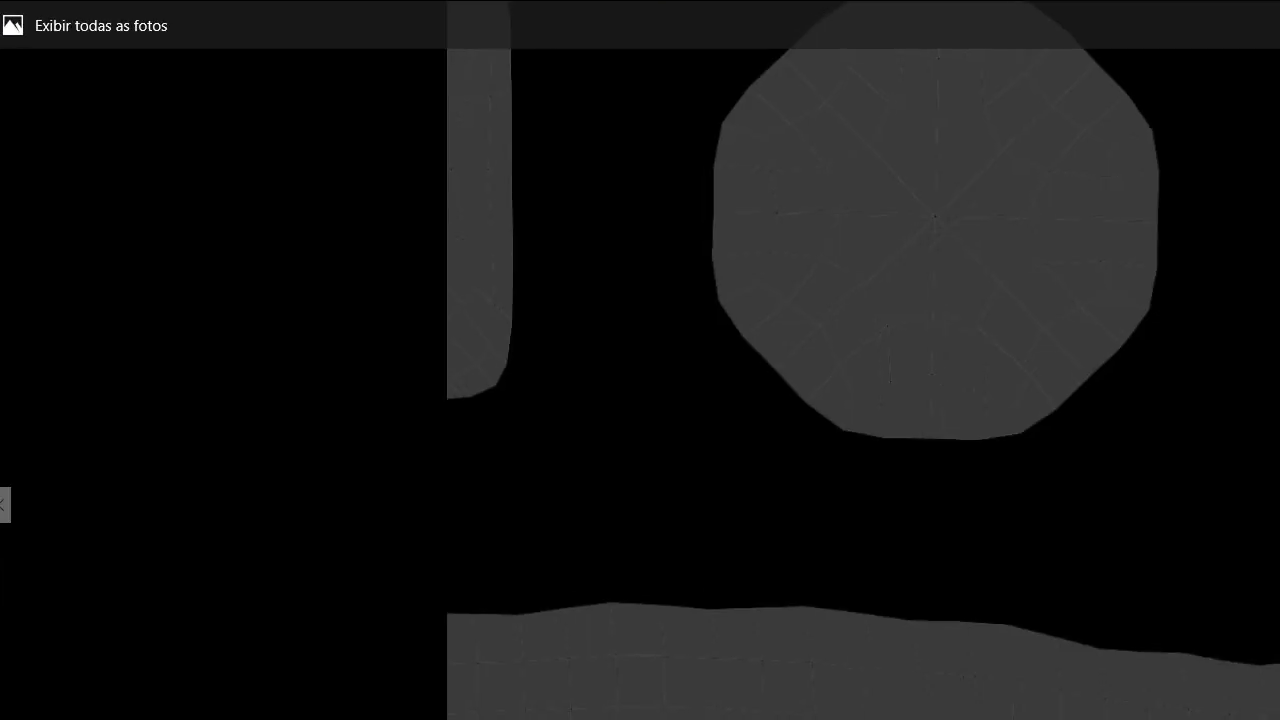
pyautogui.moveTo(1200, 0); pyautogui.dragTo(970, 64)
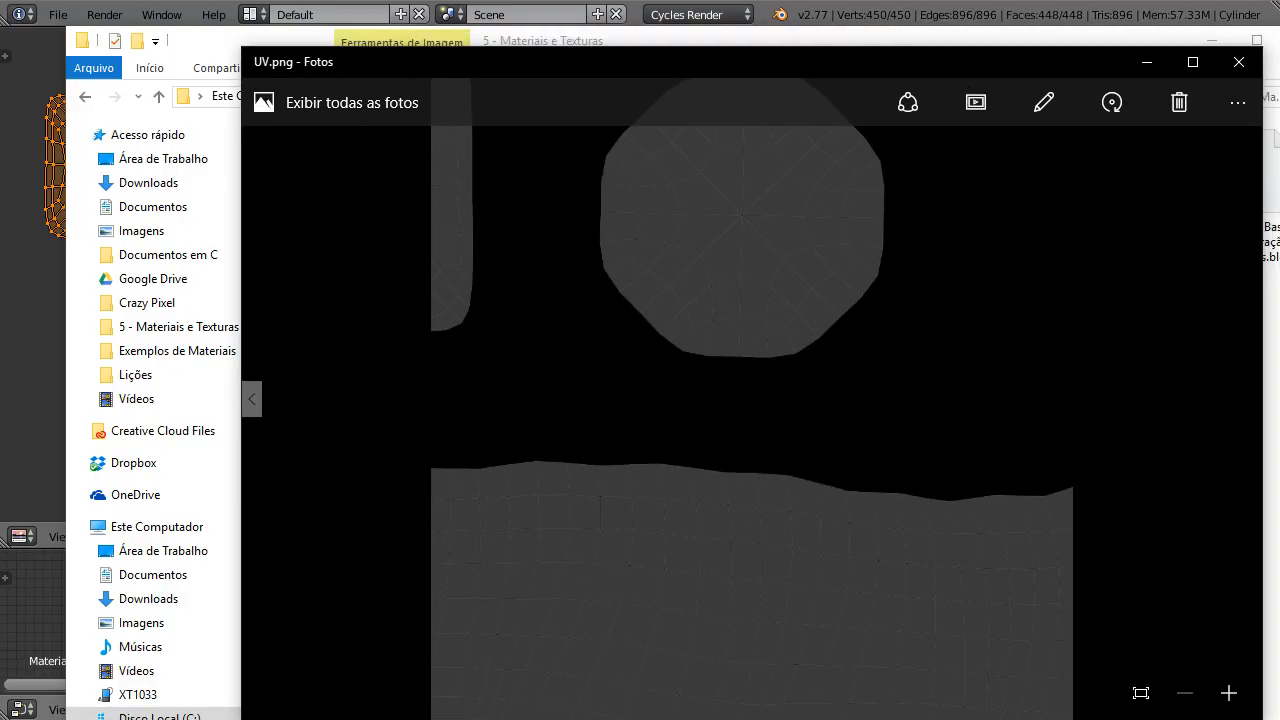
pyautogui.press('super+Up')
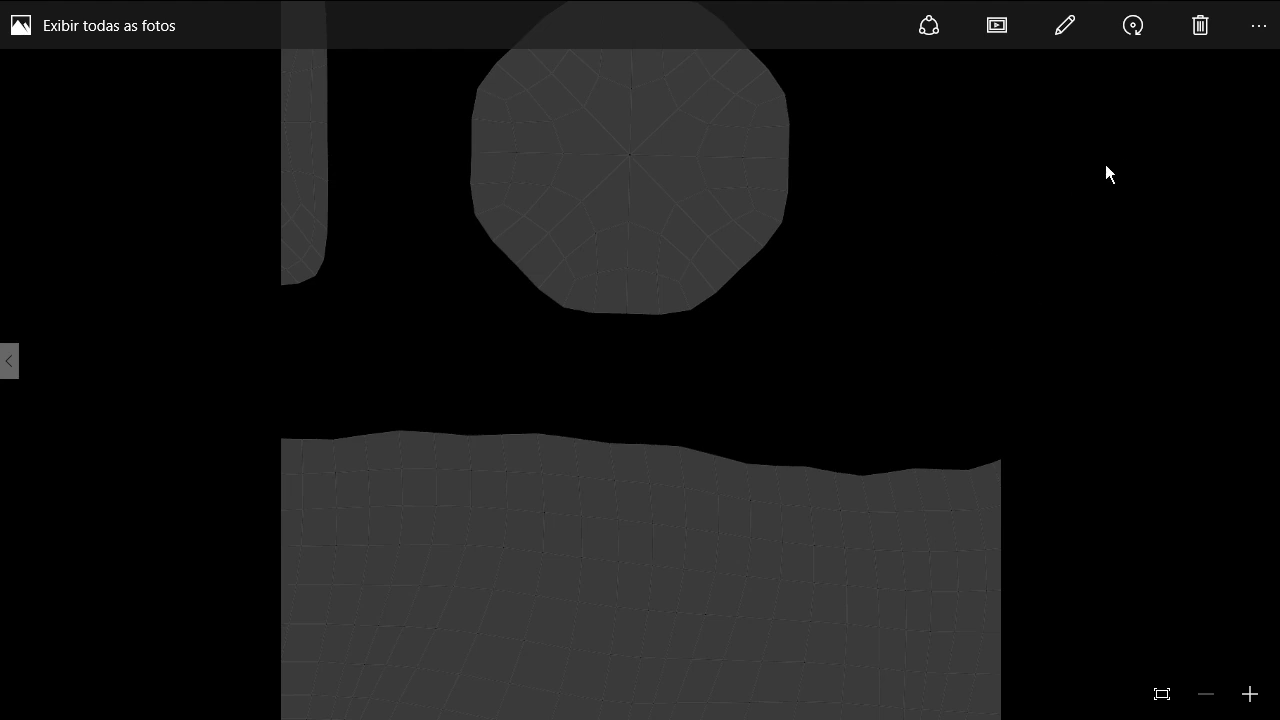
pyautogui.click(1257, 8)
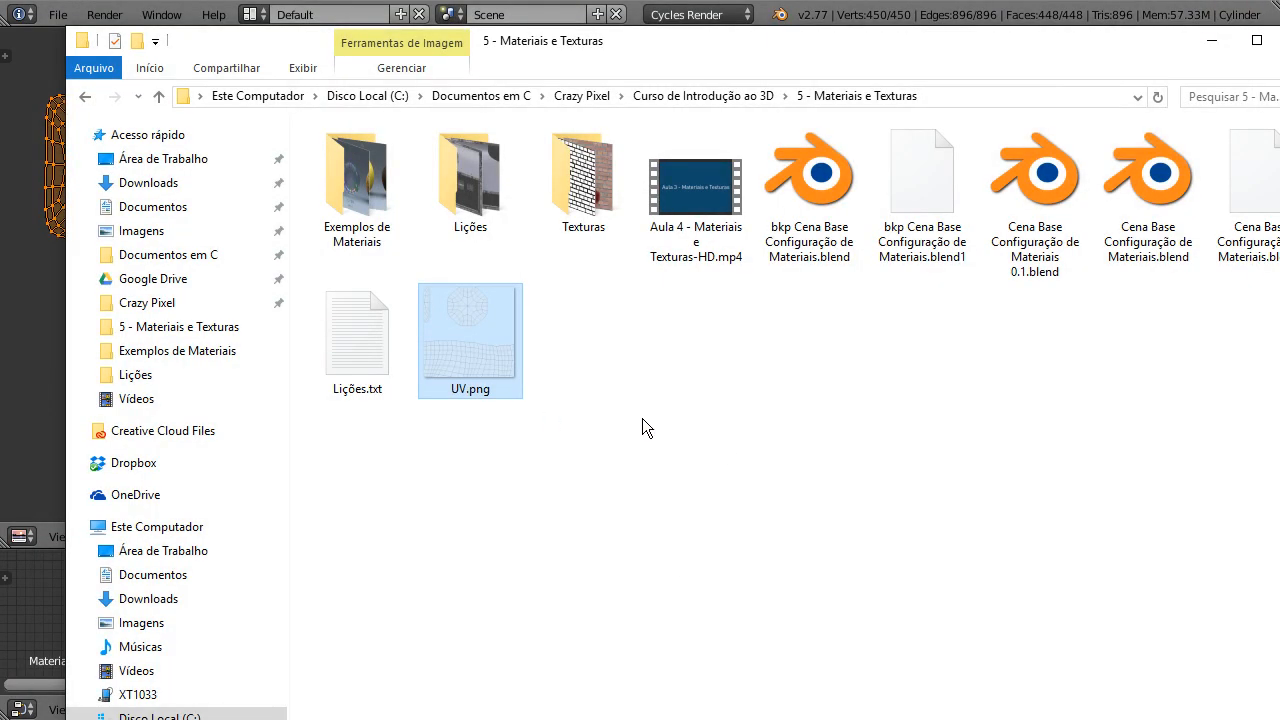
pyautogui.click(1212, 41)
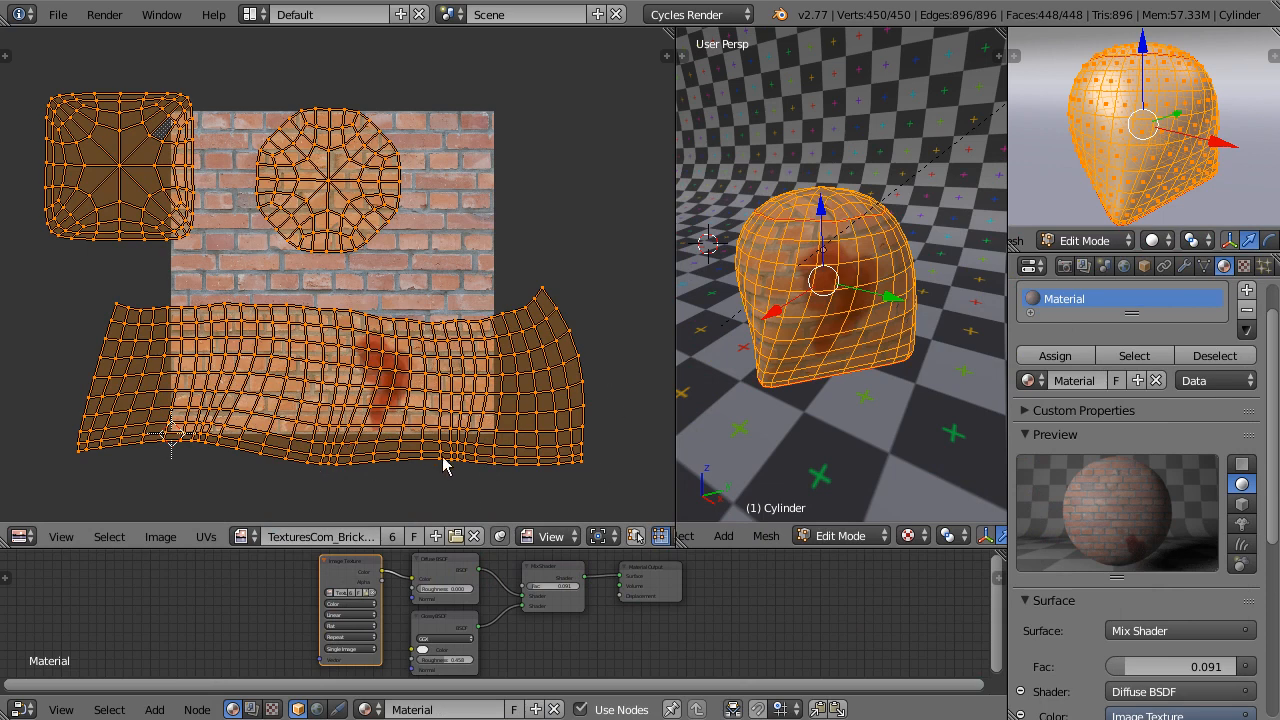
# - Return the model to Object Mode and unlink the brick texture from the image editor
pyautogui.press('Tab')
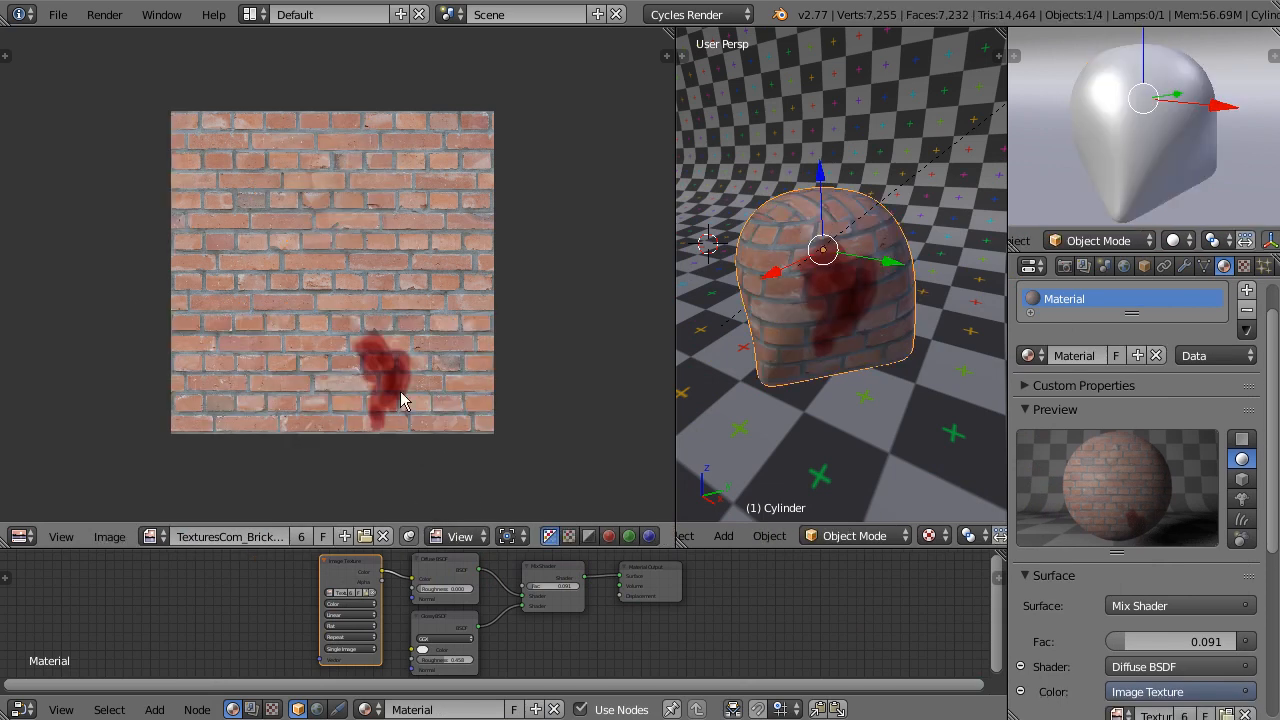
pyautogui.moveTo(381, 385); pyautogui.dragTo(402, 399, button='middle')
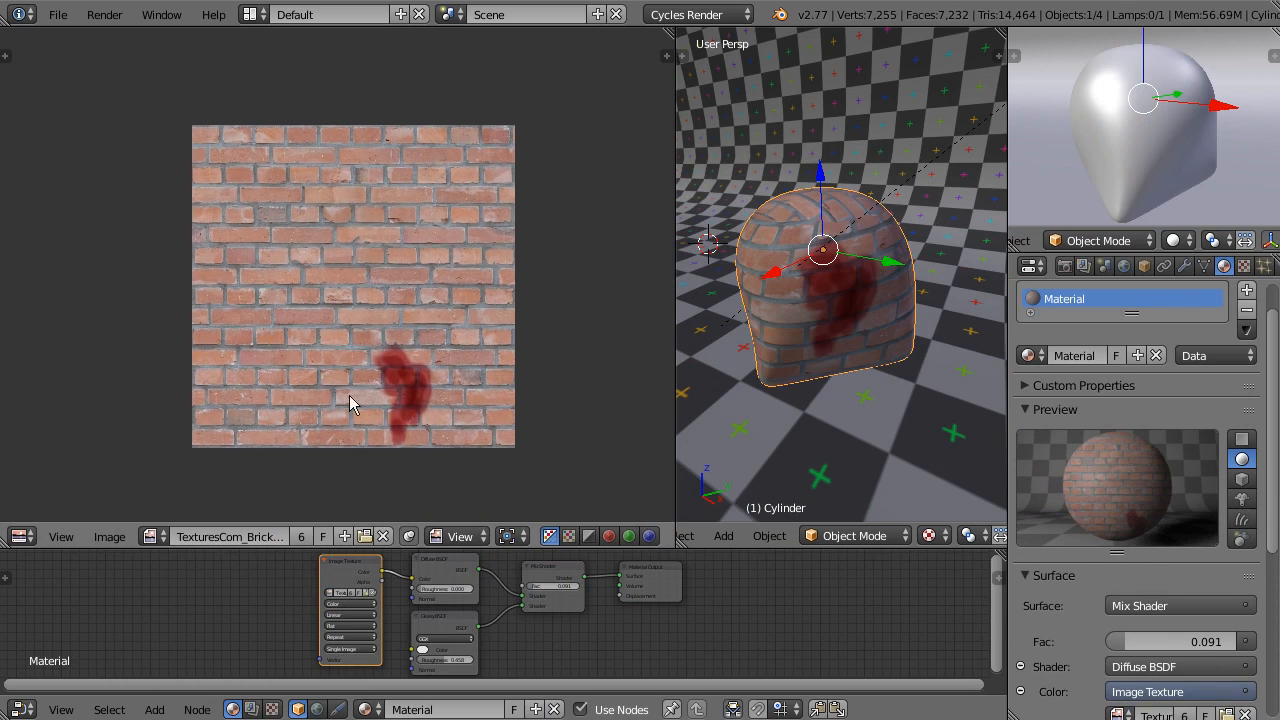
pyautogui.click(383, 536)
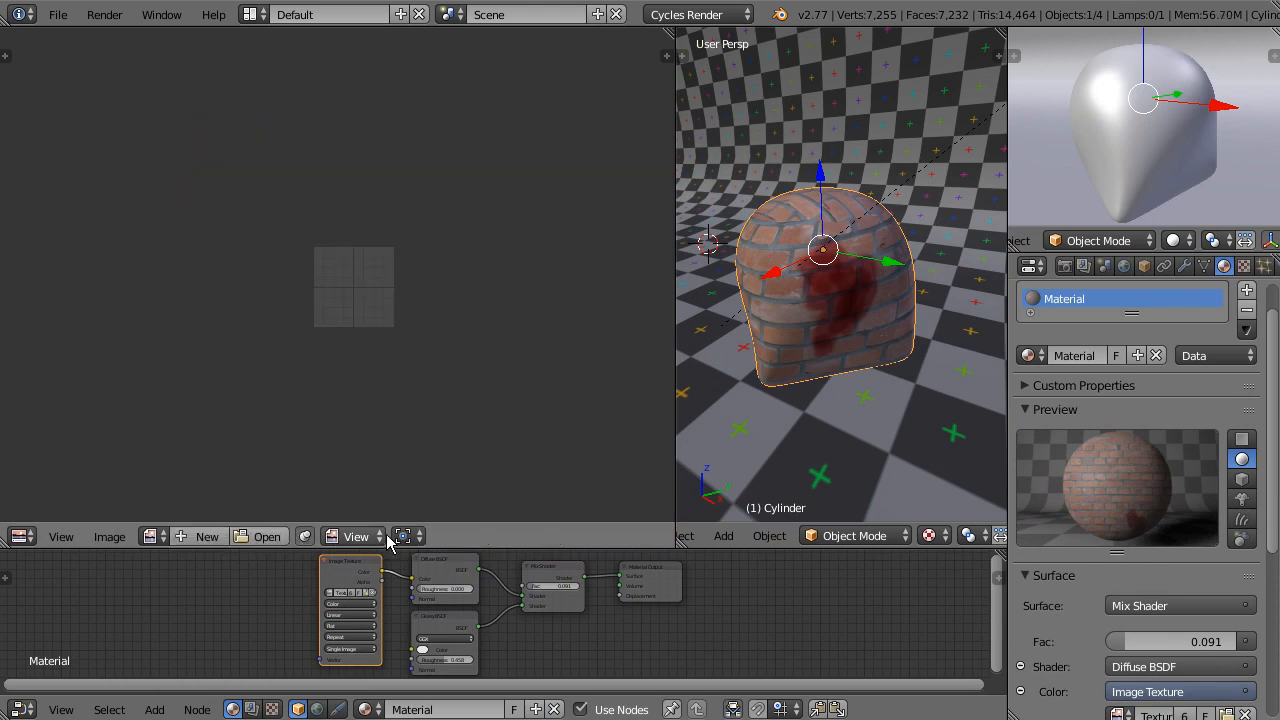
# - Create a new blank 1024 by 1024 px image named Nome da textura with a grey fill colour
pyautogui.click(208, 537)
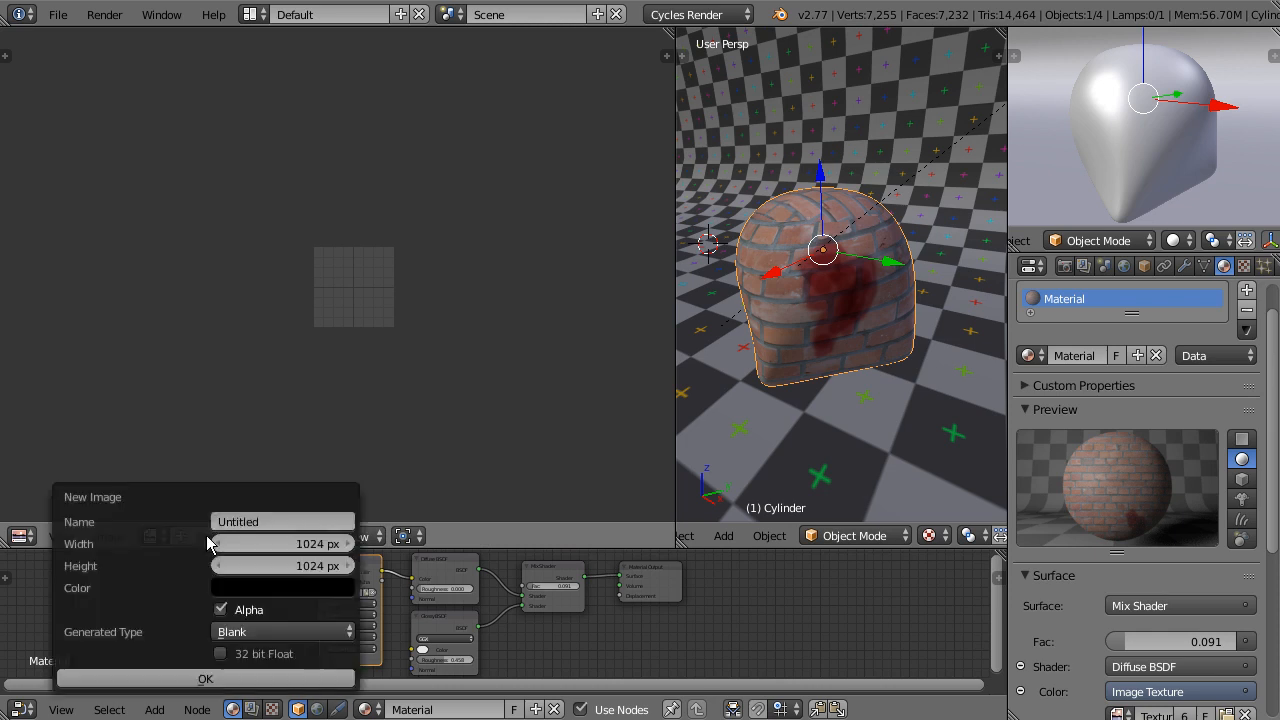
pyautogui.click(260, 521)
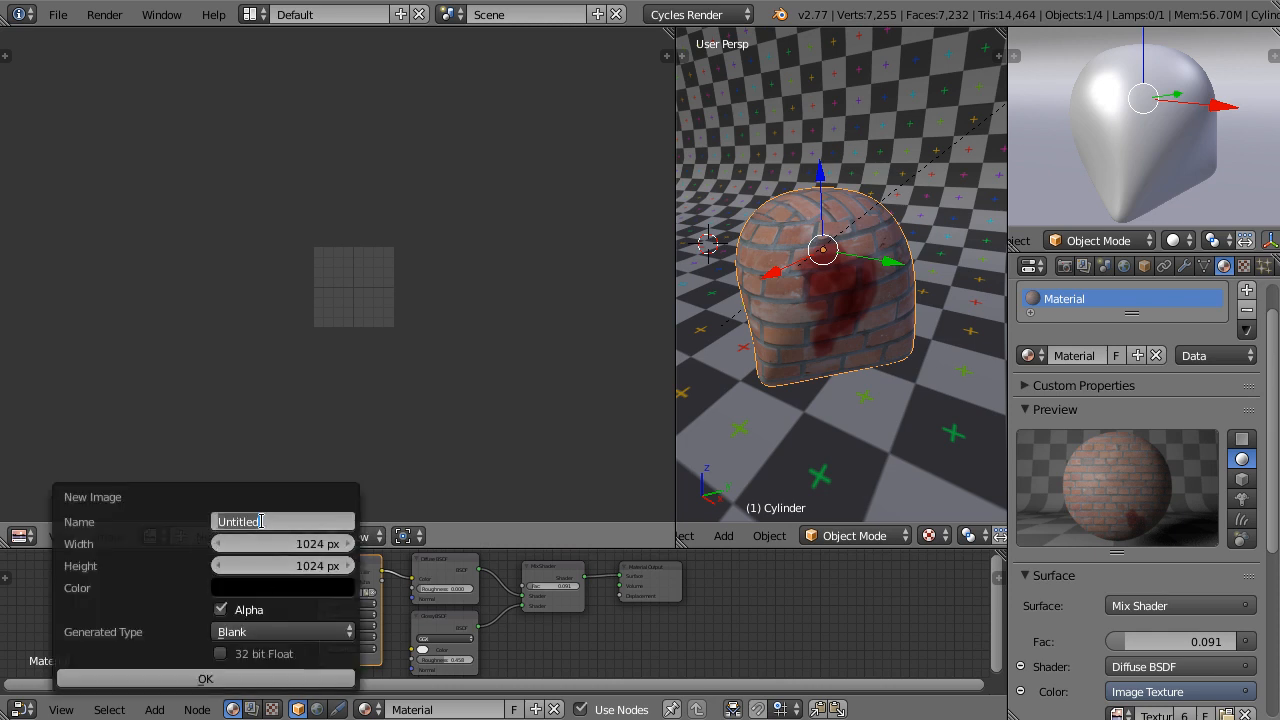
pyautogui.write('T')
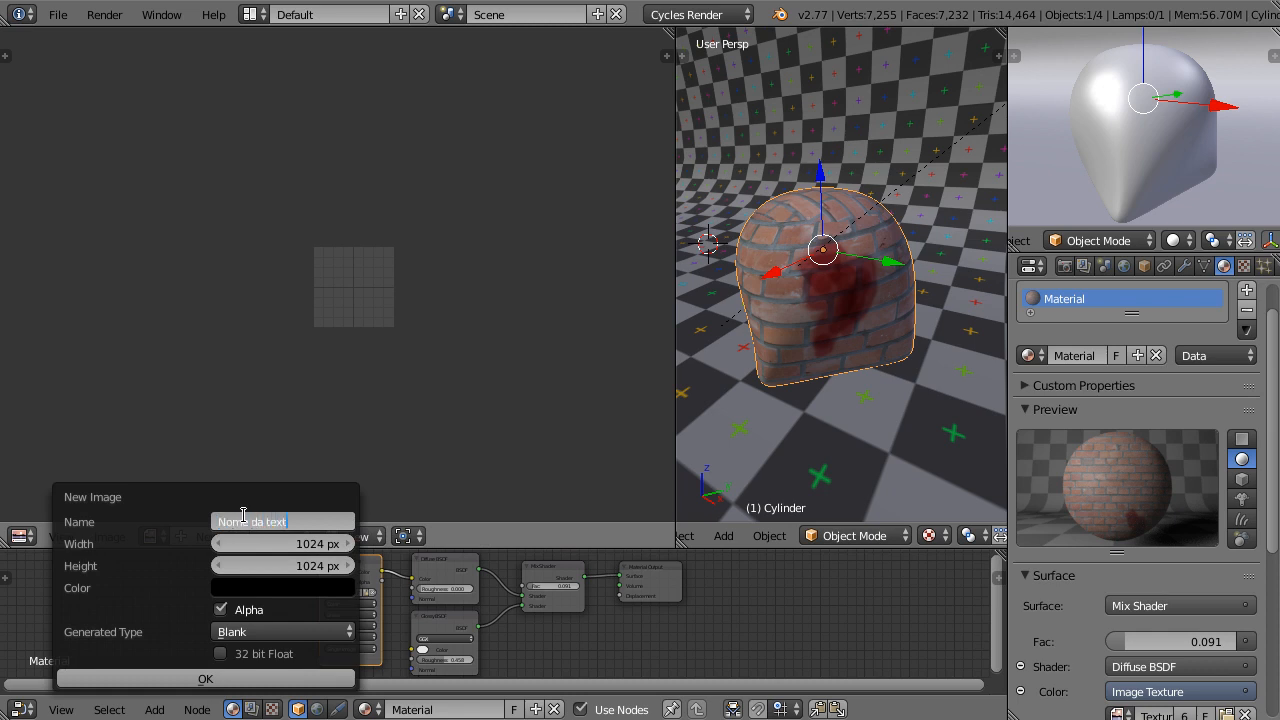
pyautogui.press('Return')
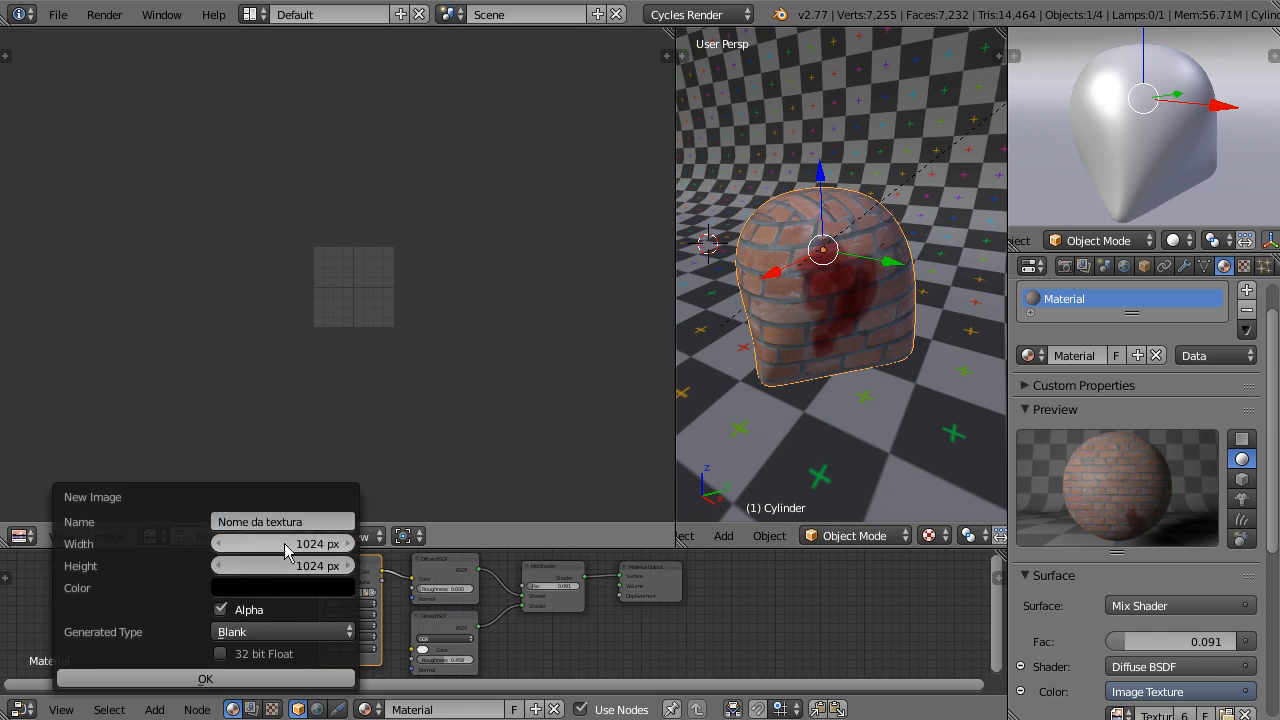
pyautogui.click(264, 587)
pyautogui.moveTo(387, 416); pyautogui.dragTo(387, 370)
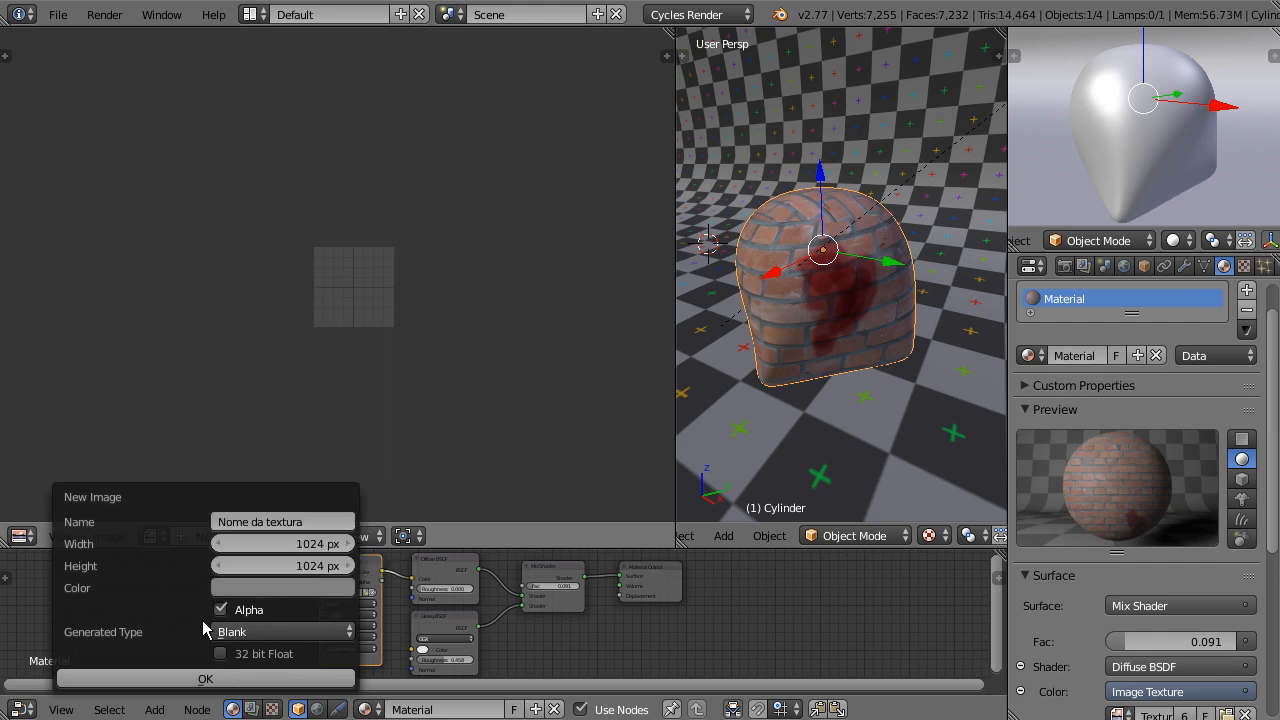
pyautogui.click(204, 679)
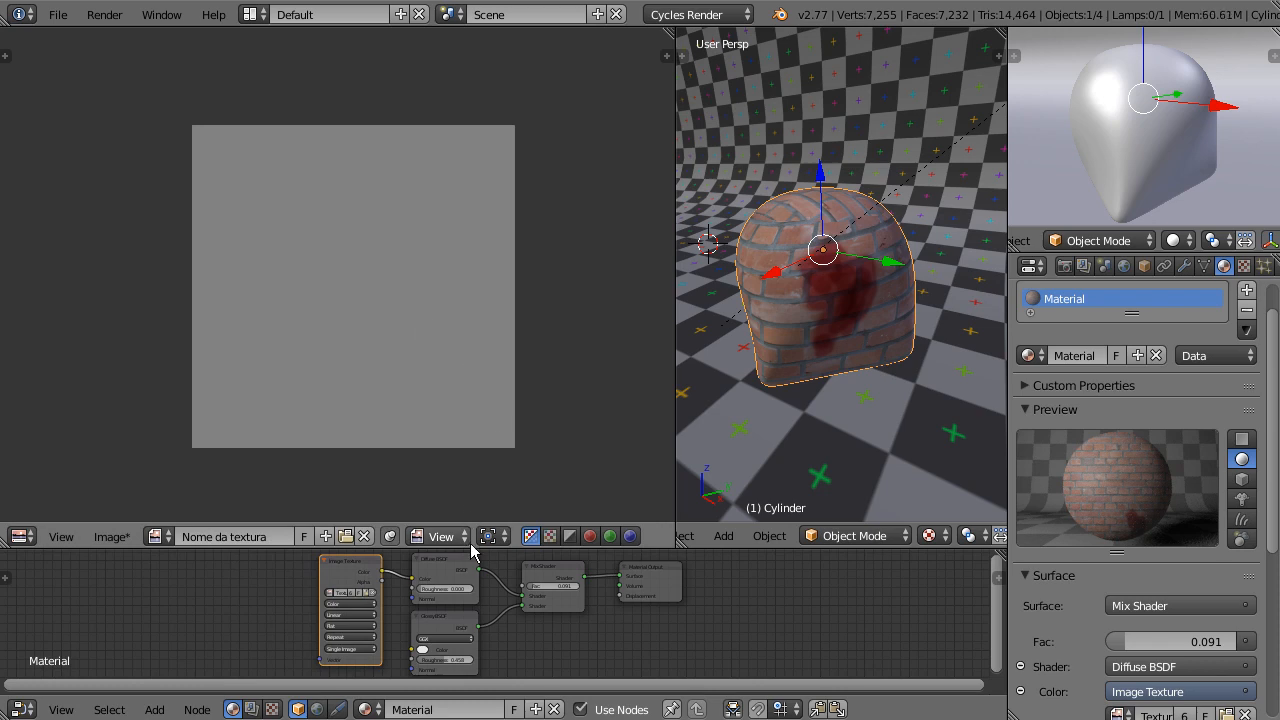
# - Enlarge the node editor by raising the border it shares with the image editor and 3D view
pyautogui.moveTo(470, 524); pyautogui.dragTo(471, 458)
pyautogui.scroll(2, 398, 353)
pyautogui.scroll(-2, 398, 353)
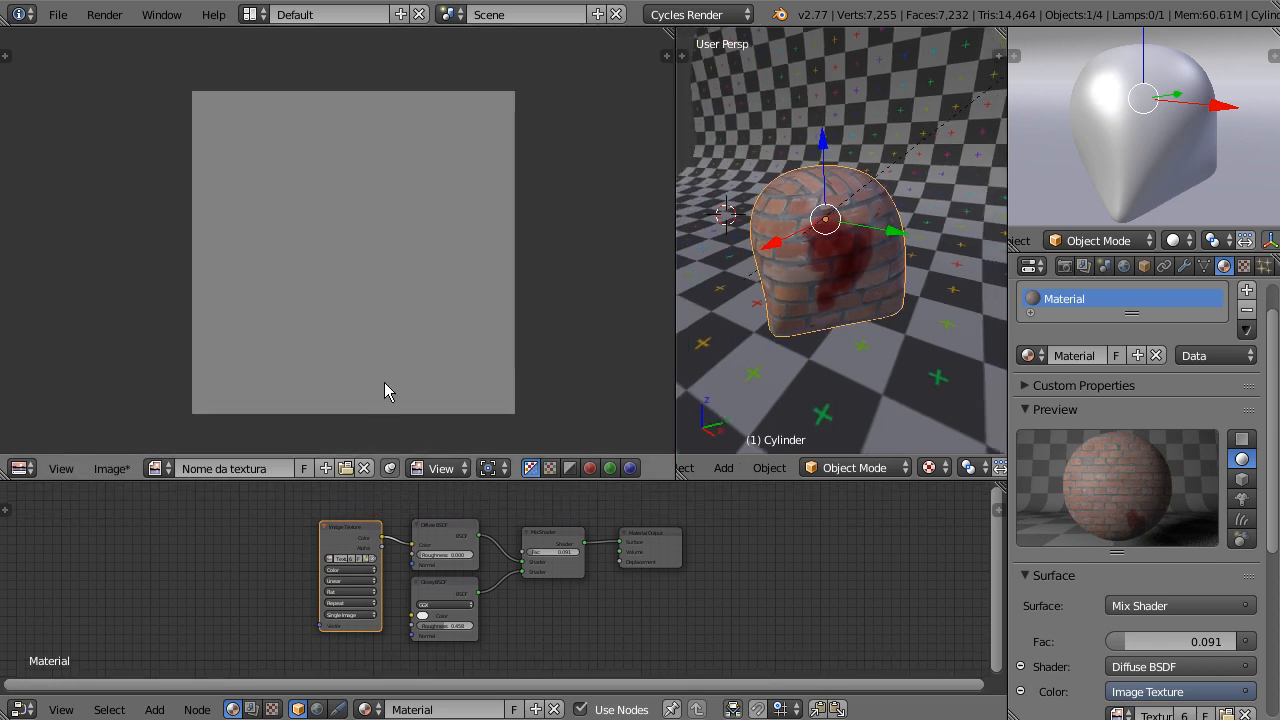
pyautogui.press('Tab')
pyautogui.press('Tab')
# - Set the image editor to Paint mode and paint a thin dark curved stroke on the lower right of the grey image
pyautogui.click(413, 477)
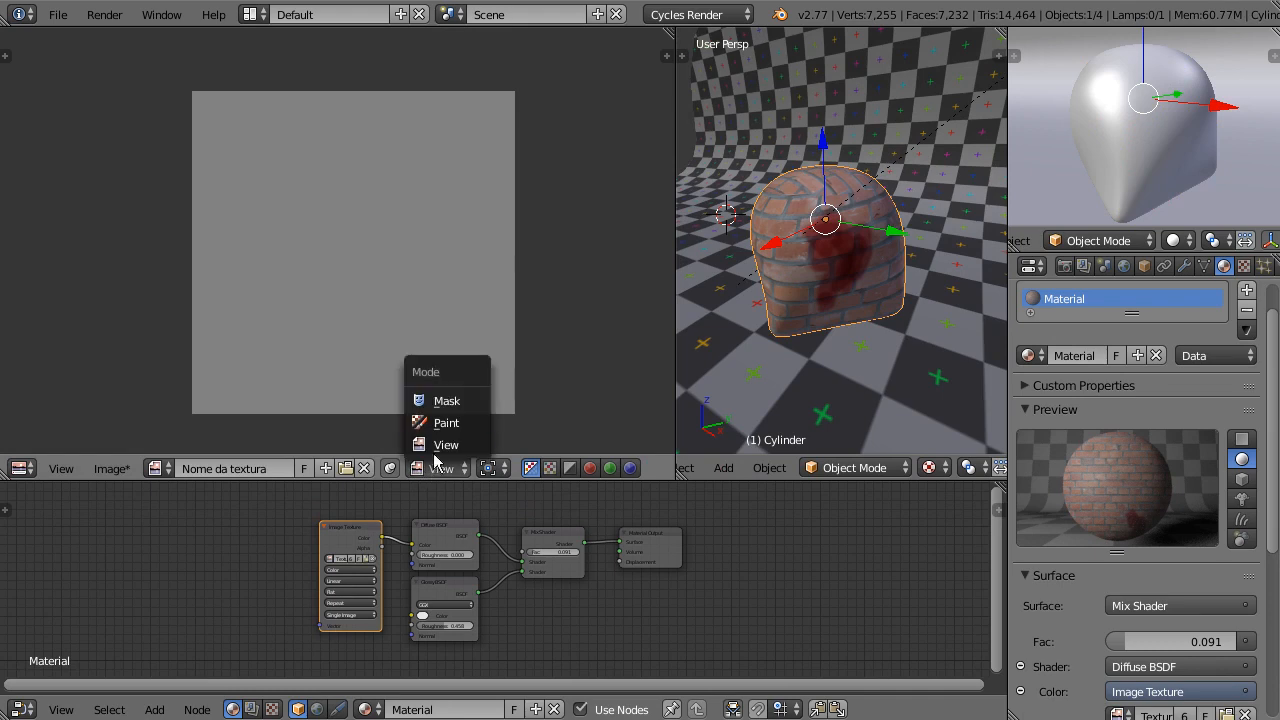
pyautogui.click(443, 424)
pyautogui.moveTo(365, 336); pyautogui.dragTo(412, 307)
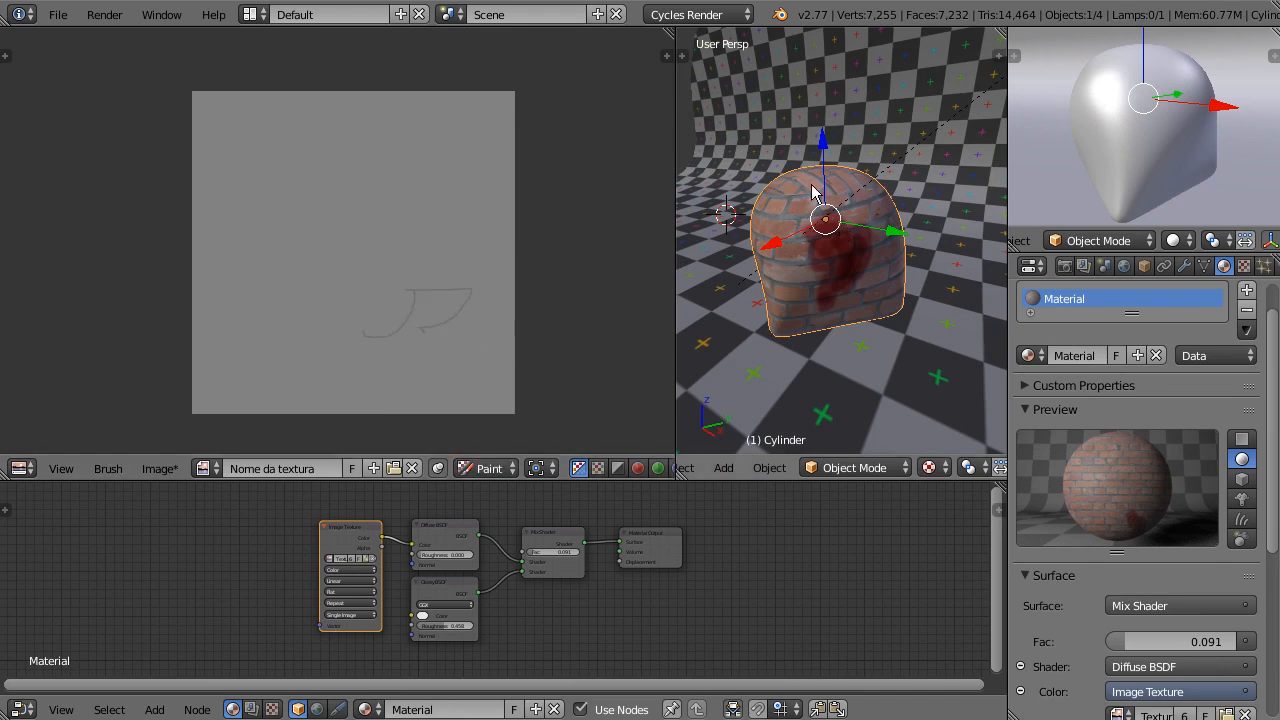
# - Move the Image Texture node slightly away from the Diffuse BSDF node and widen it enough to read its image name
pyautogui.scroll(2, 936, 333)
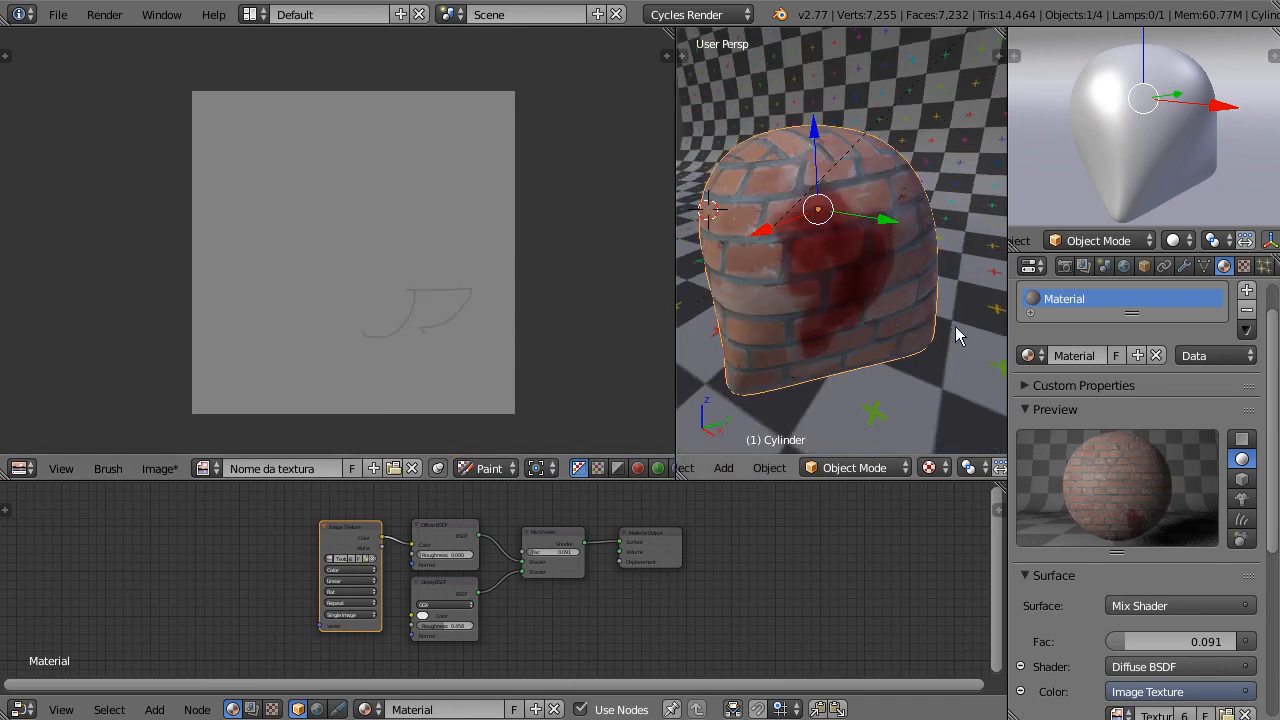
pyautogui.scroll(3, 306, 570)
pyautogui.moveTo(553, 623); pyautogui.dragTo(671, 624, button='middle')
pyautogui.scroll(5, 478, 614)
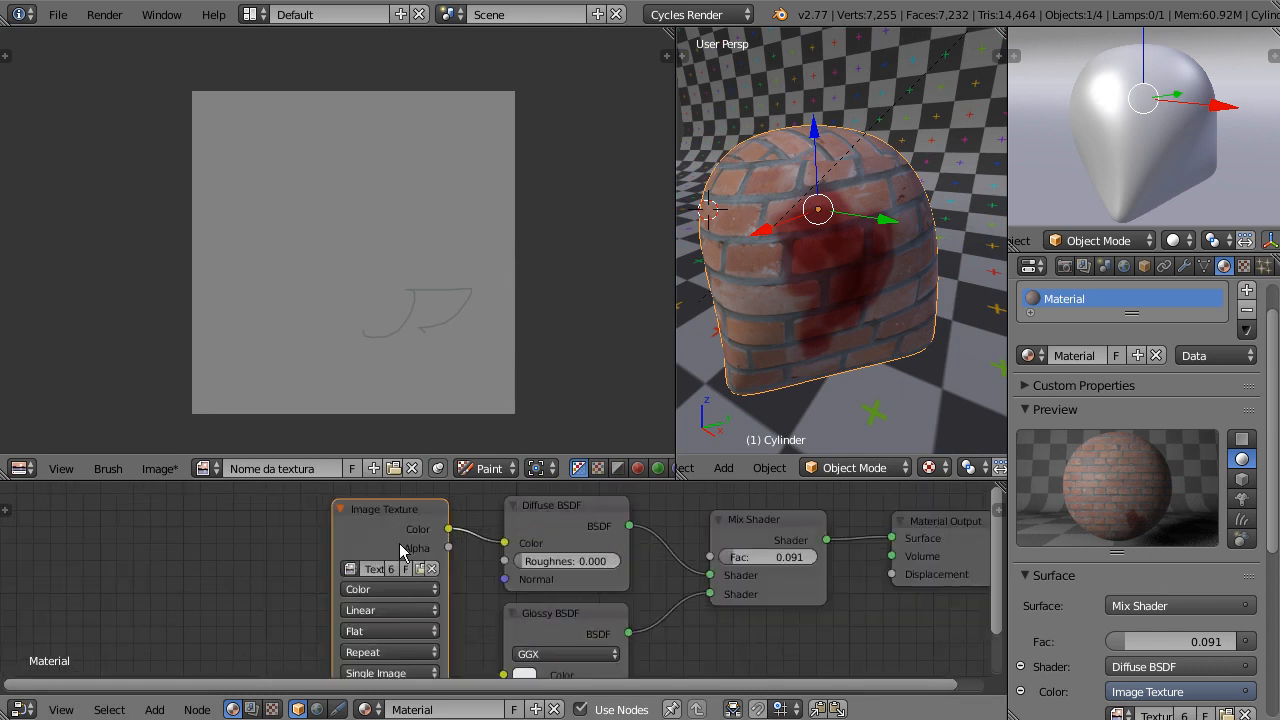
pyautogui.moveTo(398, 515); pyautogui.dragTo(366, 515)
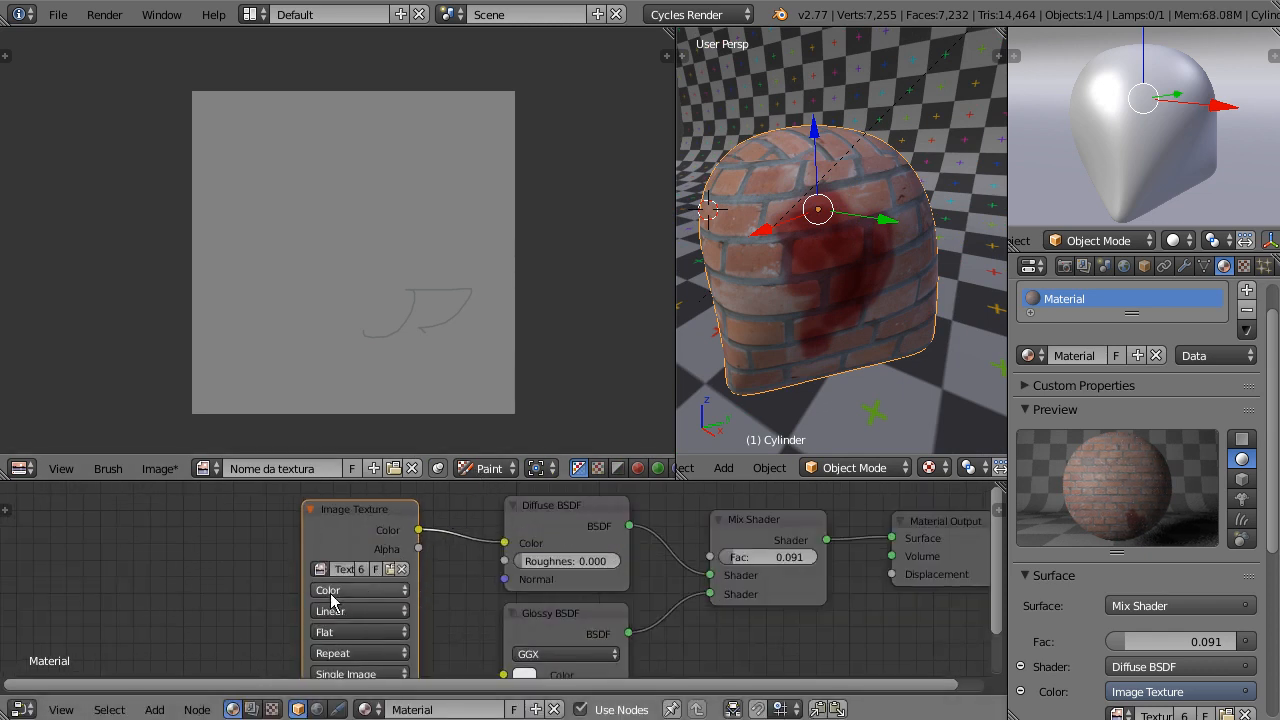
pyautogui.moveTo(302, 553); pyautogui.dragTo(148, 555)
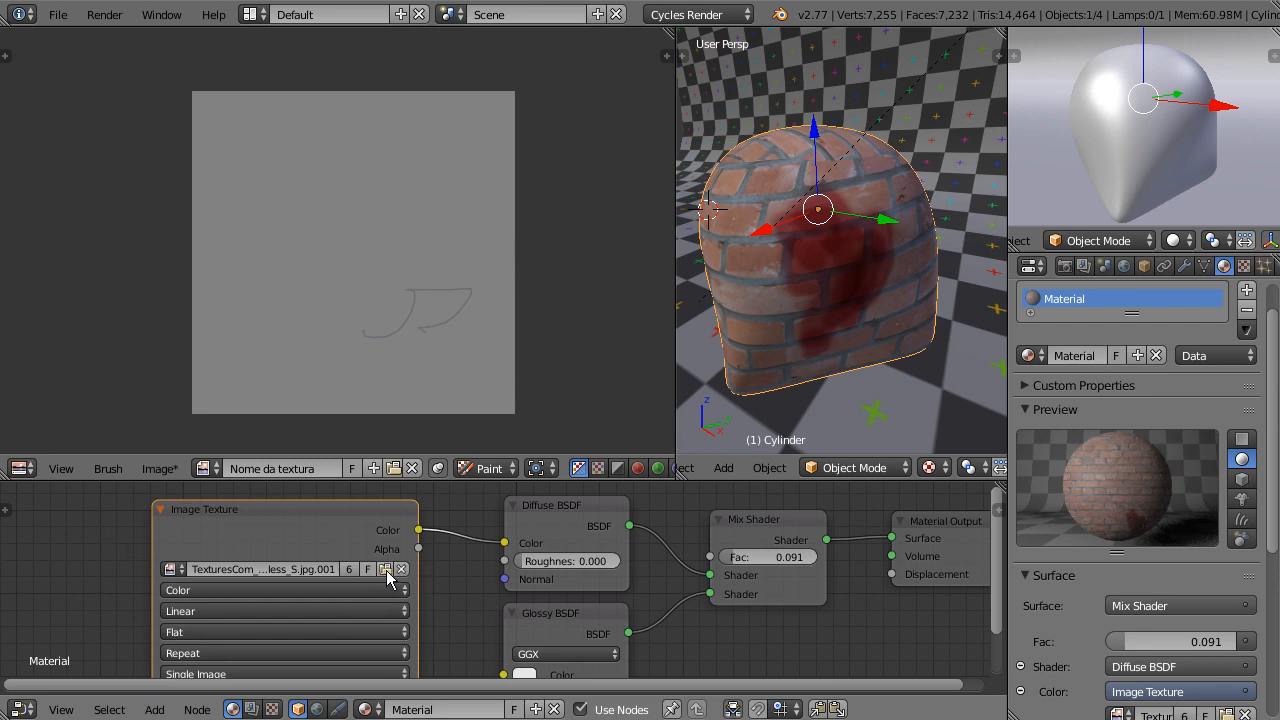
# - Assign the Nome da textura image to the Image Texture node
pyautogui.moveTo(443, 590); pyautogui.dragTo(654, 571, button='middle')
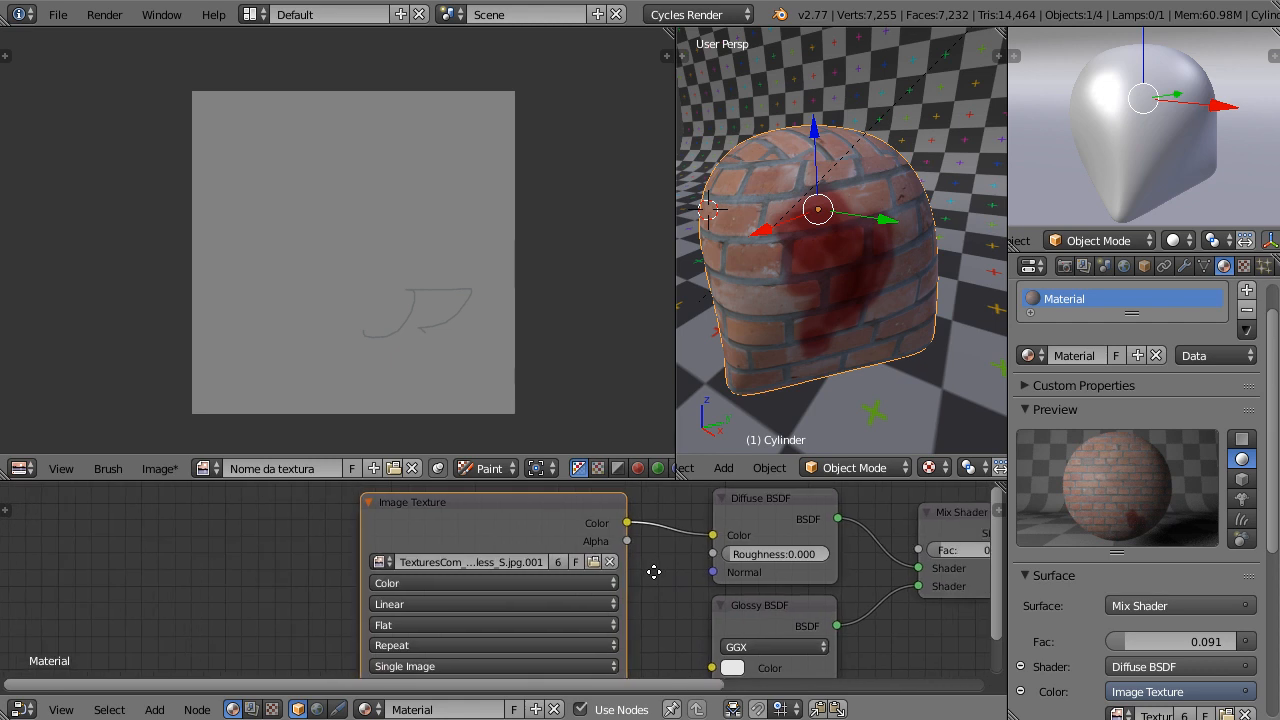
pyautogui.click(379, 562)
pyautogui.click(432, 397)
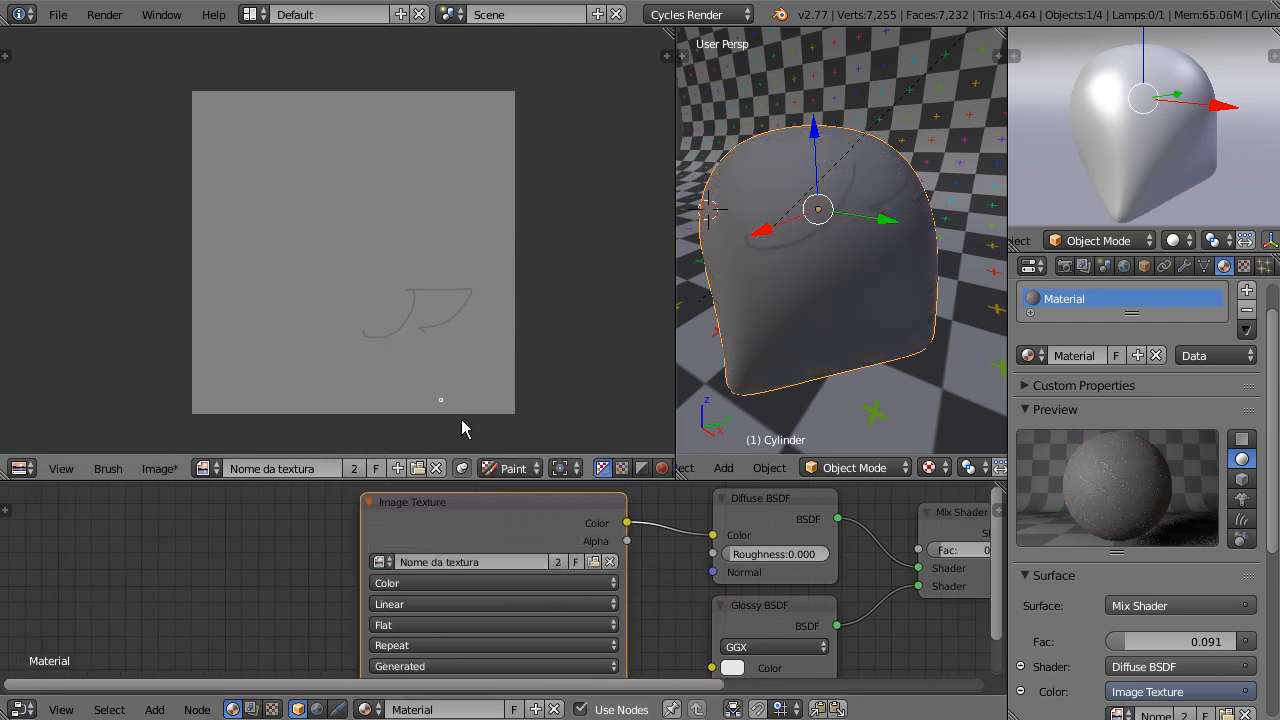
# - Widen the 3D view at the image editor's expense and frame the grey model and the new image
pyautogui.moveTo(899, 290); pyautogui.dragTo(779, 330, button='middle')
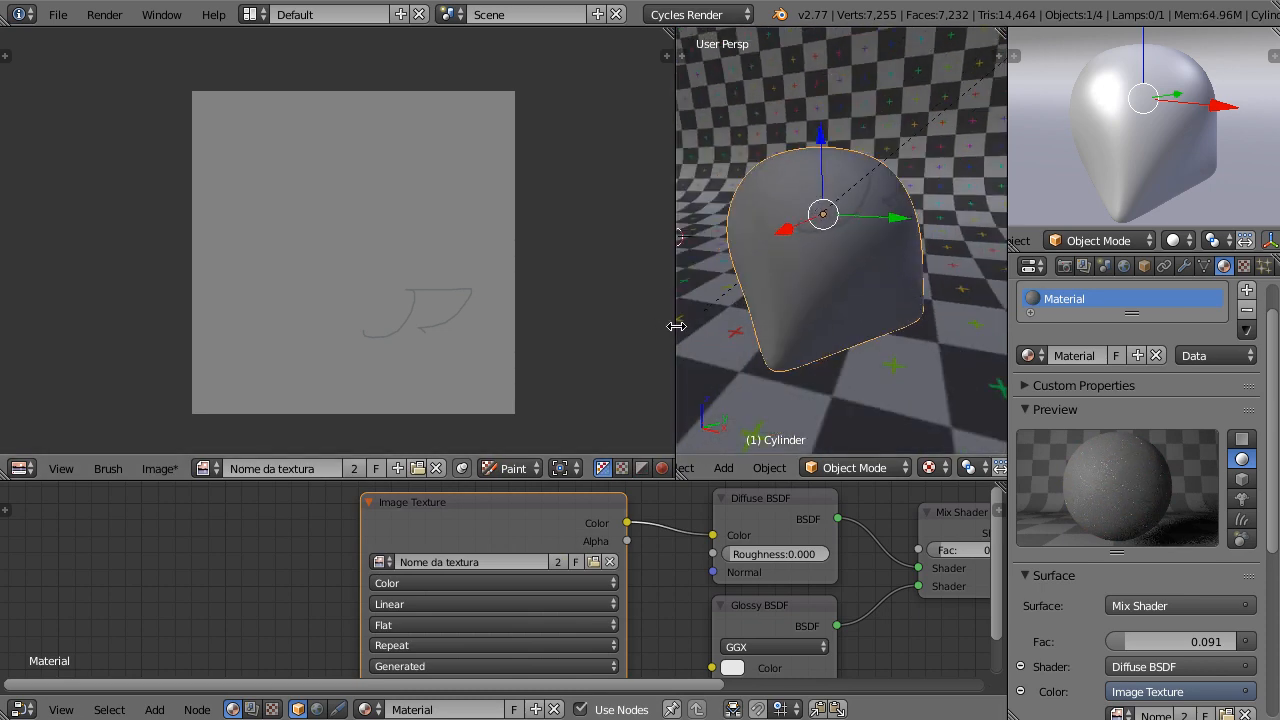
pyautogui.moveTo(669, 325); pyautogui.dragTo(572, 335)
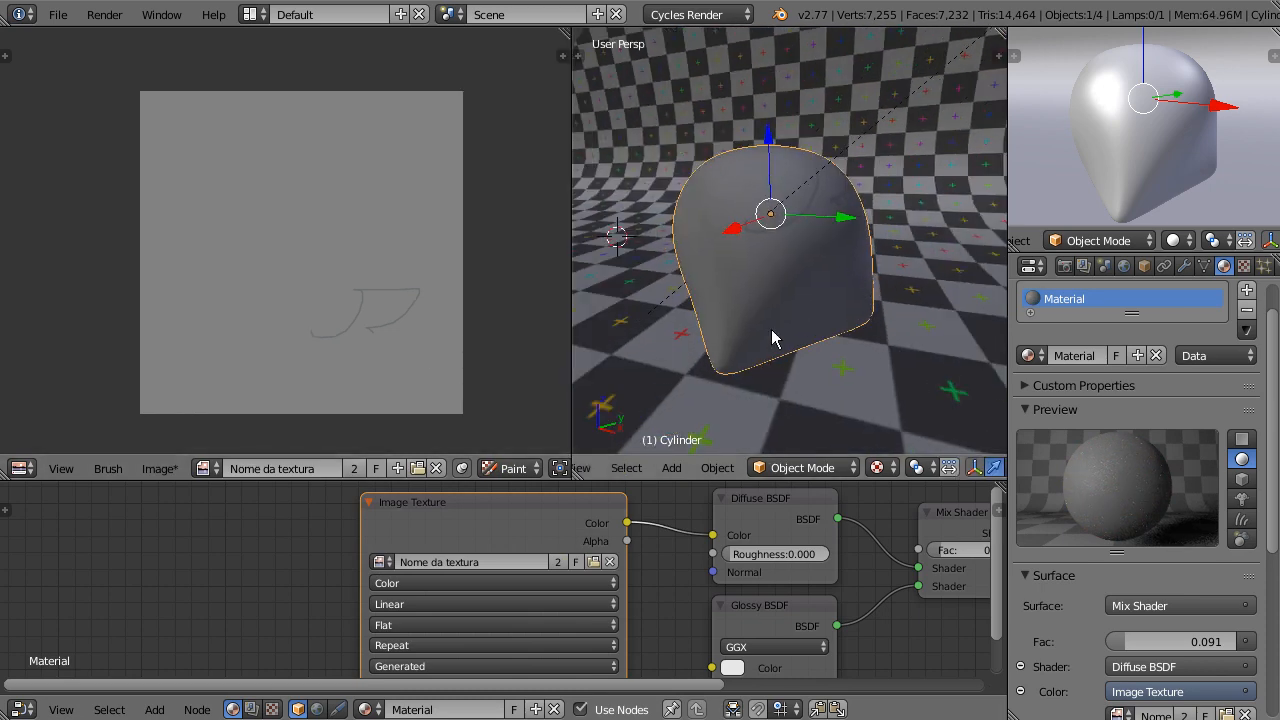
pyautogui.moveTo(772, 338); pyautogui.dragTo(808, 340, button='middle')
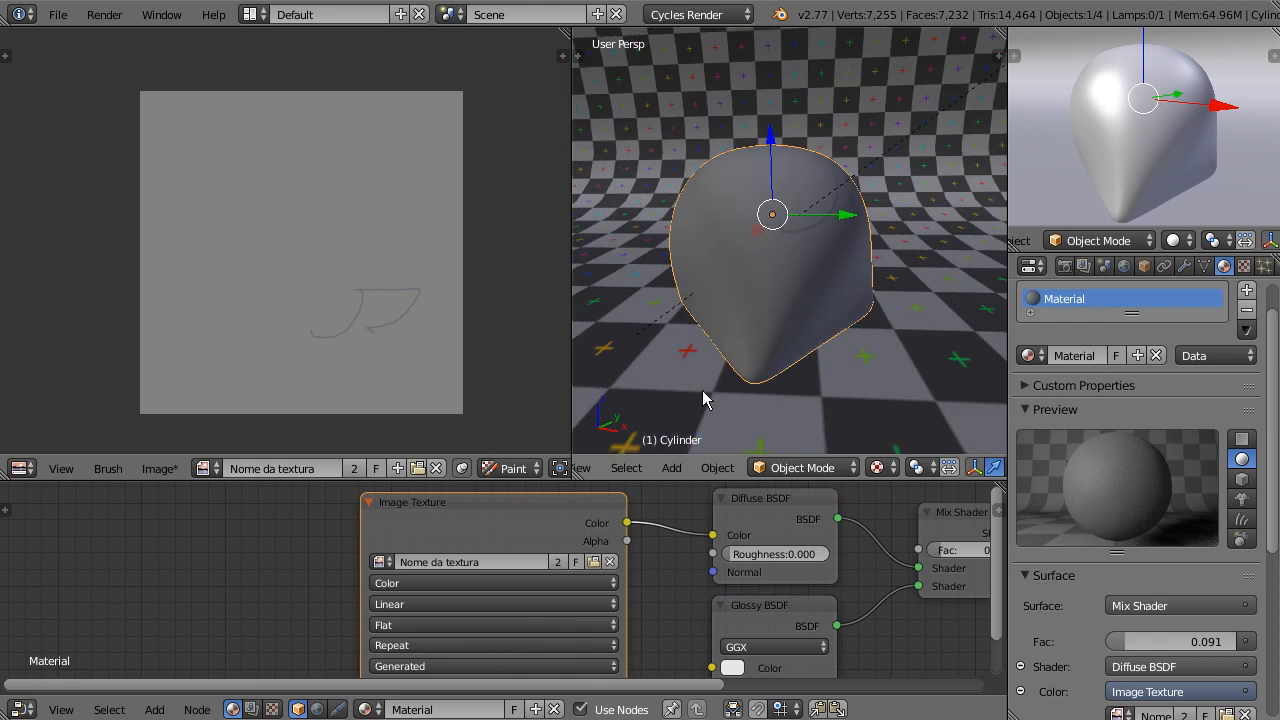
pyautogui.moveTo(391, 350)
pyautogui.mouseDown(button='middle')
pyautogui.moveTo(363, 353)
pyautogui.moveTo(408, 355)
pyautogui.mouseUp(button='middle')
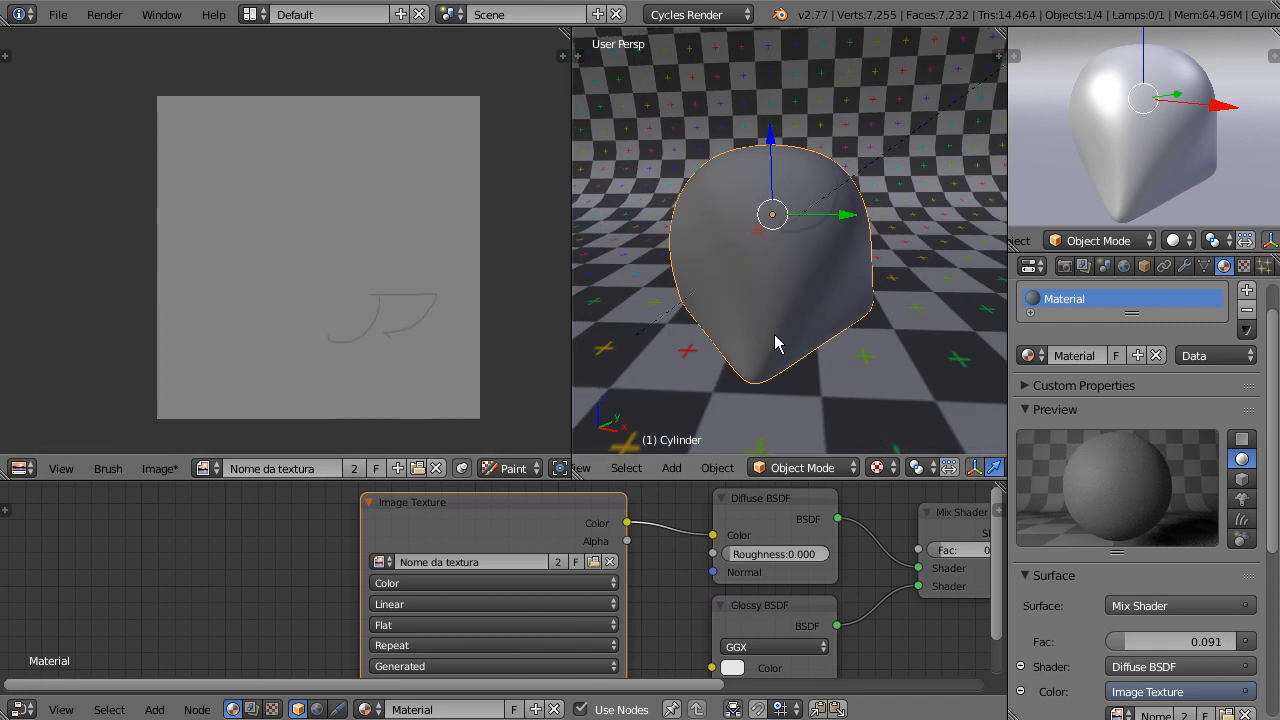
pyautogui.click(160, 468)
pyautogui.moveTo(823, 300); pyautogui.dragTo(784, 390, button='middle')
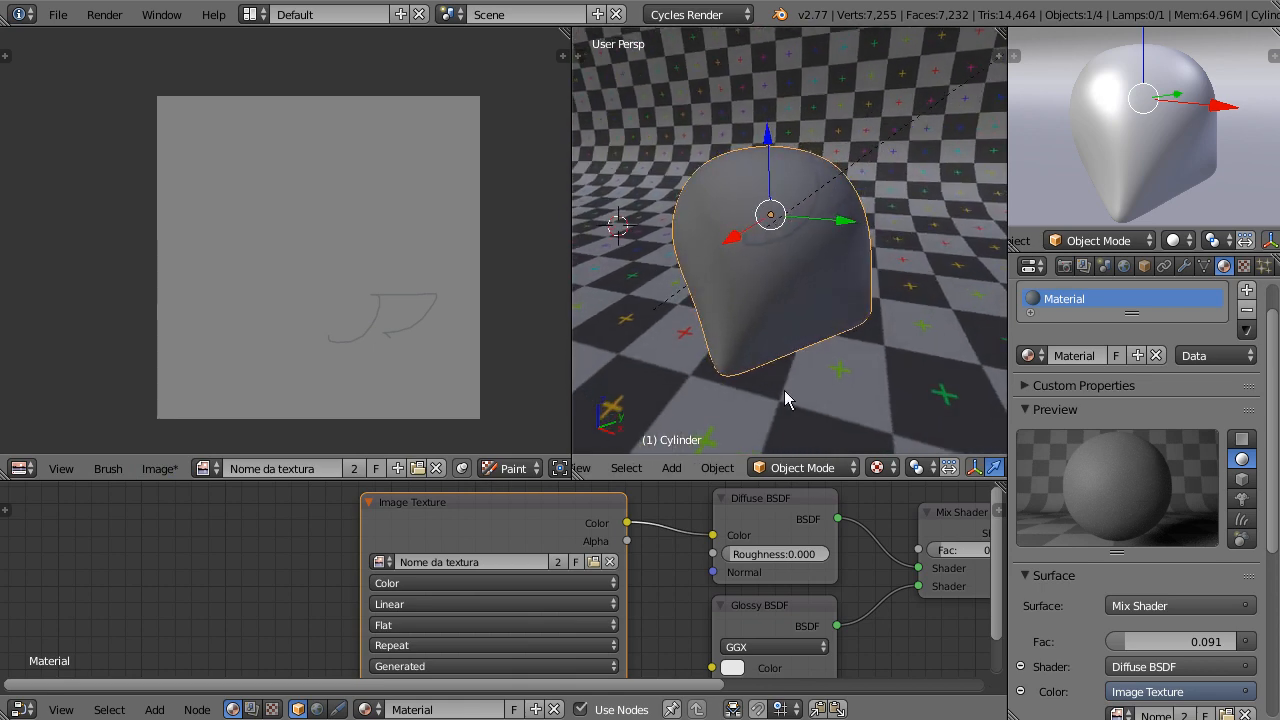
# - Switch the cylinder in the 3D view from Object Mode to Texture Paint mode
pyautogui.click(877, 467)
pyautogui.click(795, 477)
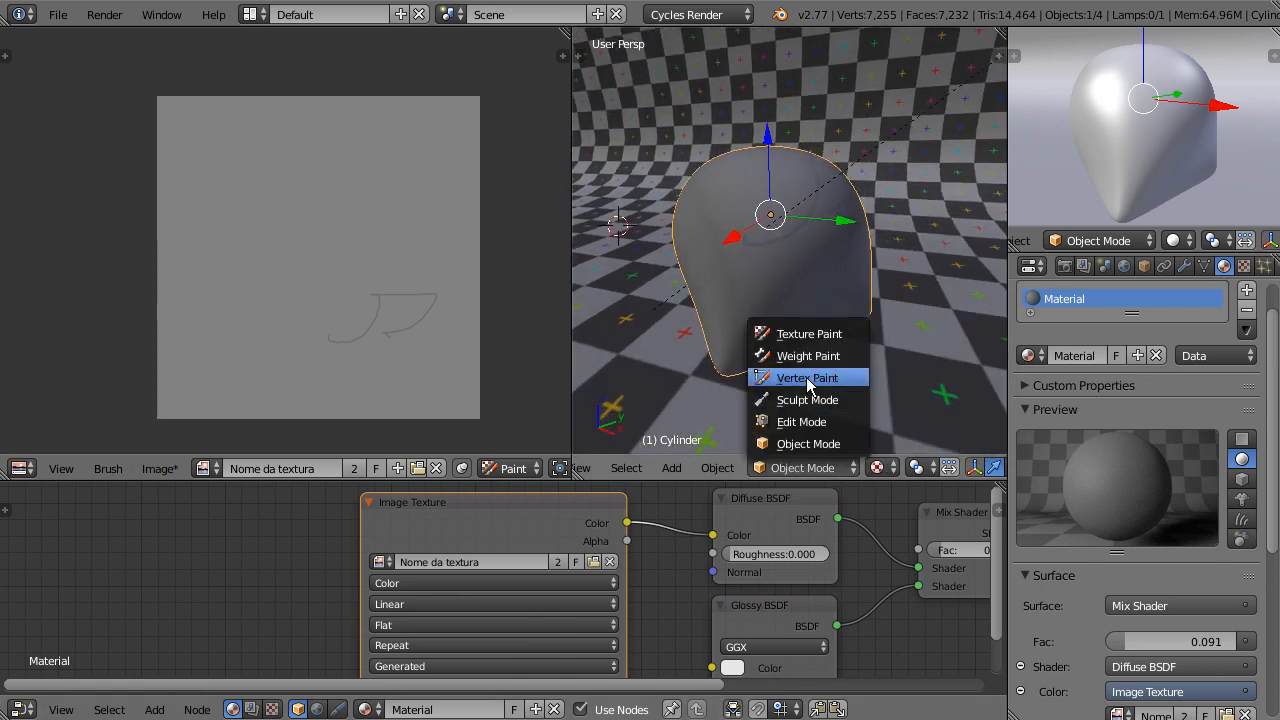
pyautogui.click(798, 333)
# - Set the brush radius to 35 px and paint a soft dark stroke on the front of the model
pyautogui.press('f')
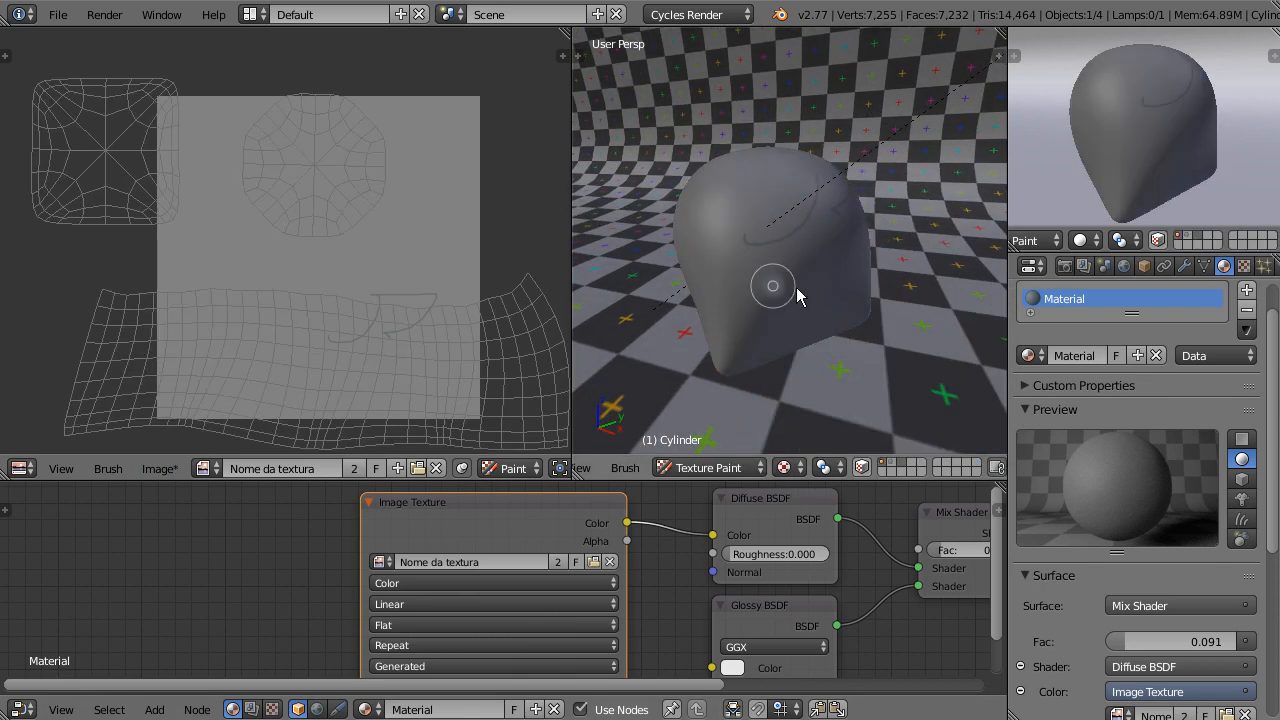
pyautogui.click(806, 286)
pyautogui.moveTo(772, 280)
pyautogui.mouseDown()
pyautogui.moveTo(743, 335)
pyautogui.moveTo(737, 239)
pyautogui.mouseUp()
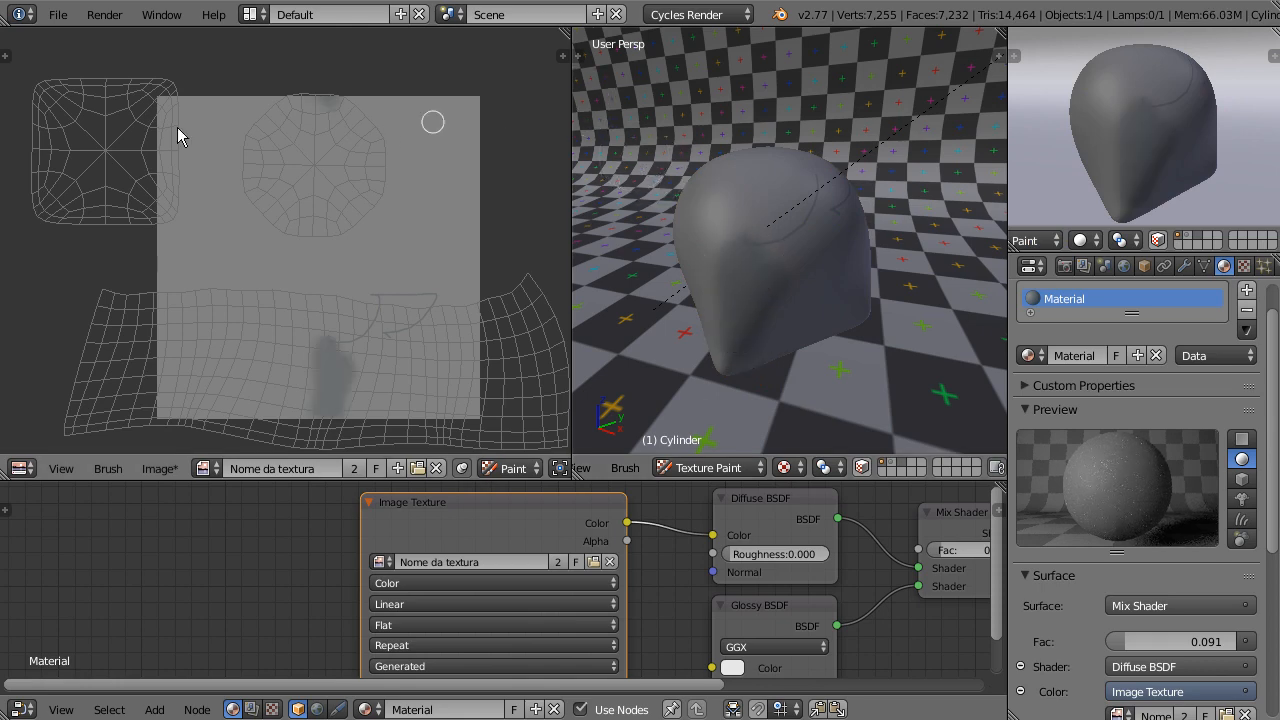
# - Choose a dark red brush colour, reduce the radius to 17 px, and paint a stroke up the model's front ridge
pyautogui.press('t')
pyautogui.click(110, 289)
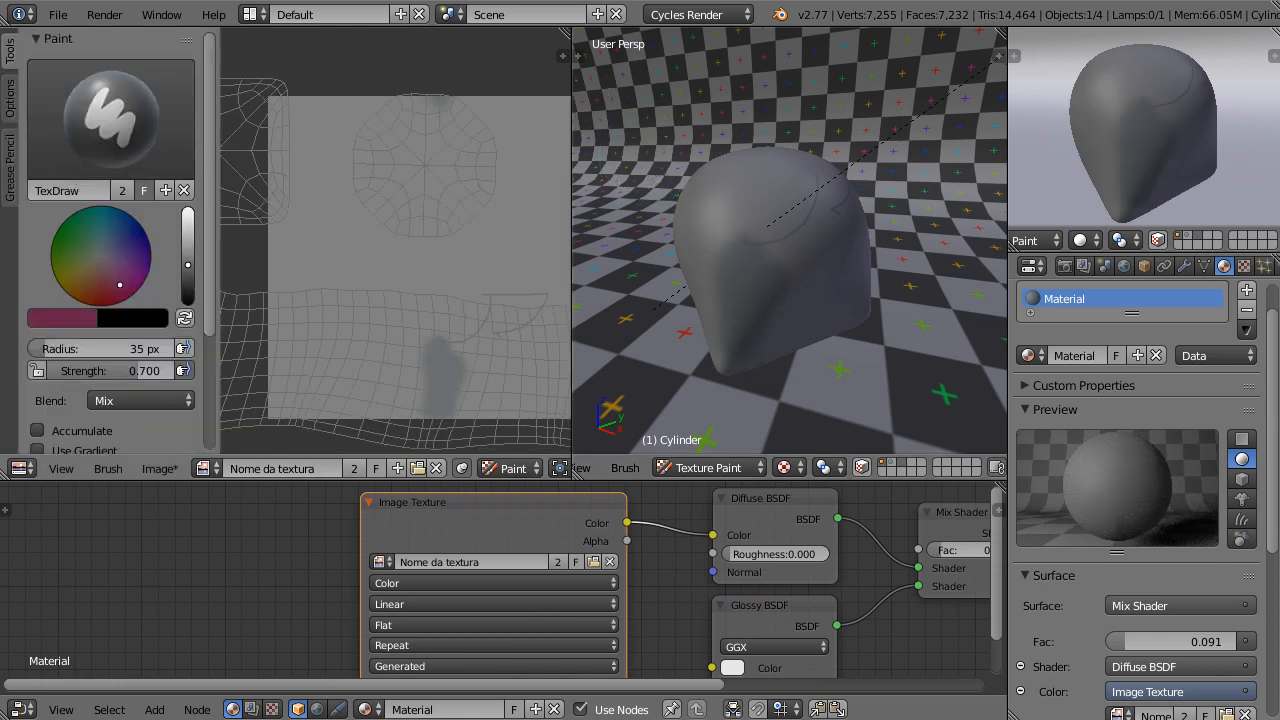
pyautogui.moveTo(840, 300); pyautogui.dragTo(780, 248, button='middle')
pyautogui.moveTo(738, 263)
pyautogui.mouseDown()
pyautogui.moveTo(735, 291)
pyautogui.moveTo(728, 240)
pyautogui.moveTo(742, 213)
pyautogui.moveTo(737, 246)
pyautogui.moveTo(760, 240)
pyautogui.mouseUp()
pyautogui.press('f')
pyautogui.click(725, 211)
# - Paint a red X from two crossing diagonal strokes on the side of the model next to the red stripe
pyautogui.moveTo(760, 240)
pyautogui.mouseDown(button='middle')
pyautogui.moveTo(806, 286)
pyautogui.moveTo(740, 278)
pyautogui.moveTo(838, 292)
pyautogui.mouseUp(button='middle')
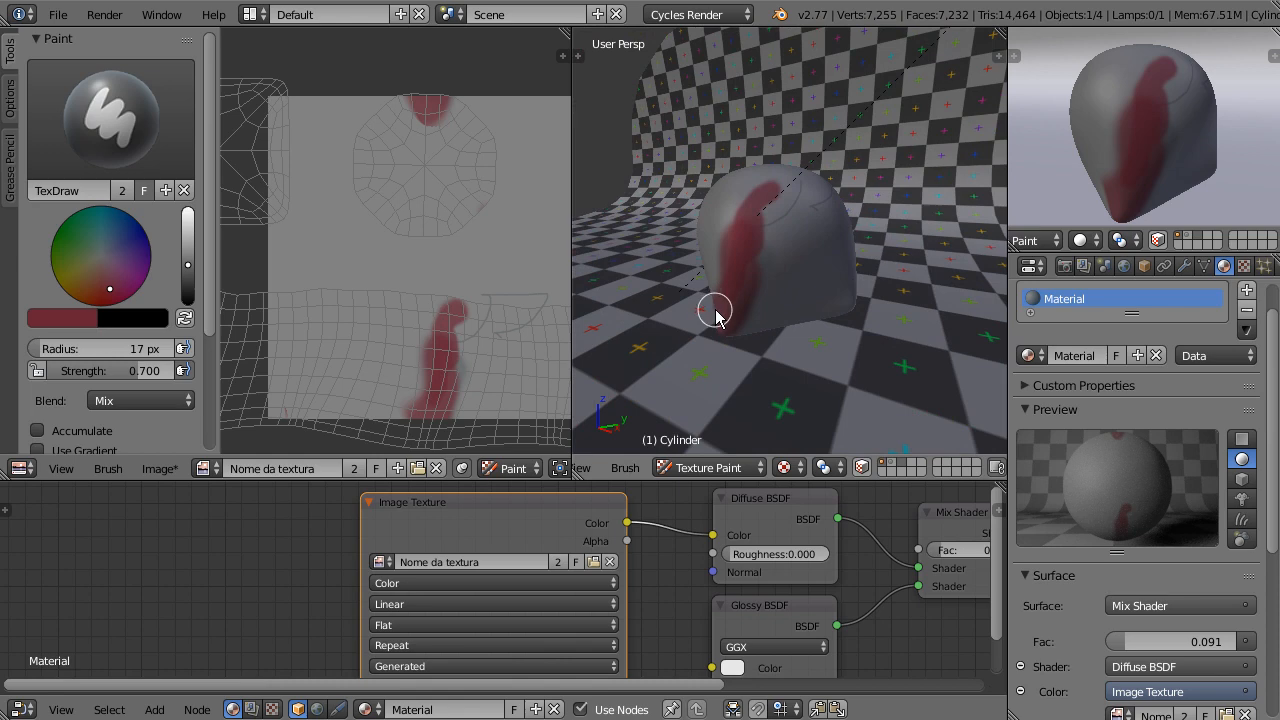
pyautogui.moveTo(787, 316); pyautogui.dragTo(757, 286, button='middle')
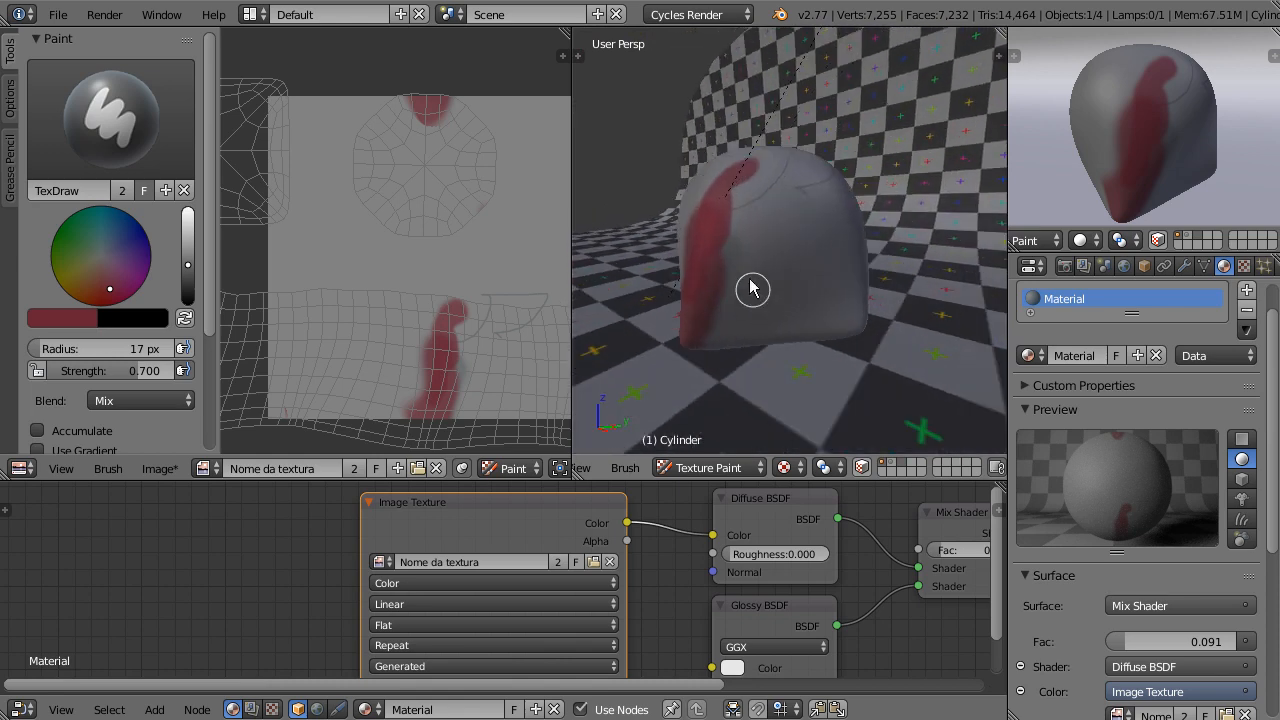
pyautogui.moveTo(780, 366); pyautogui.dragTo(740, 322, button='middle')
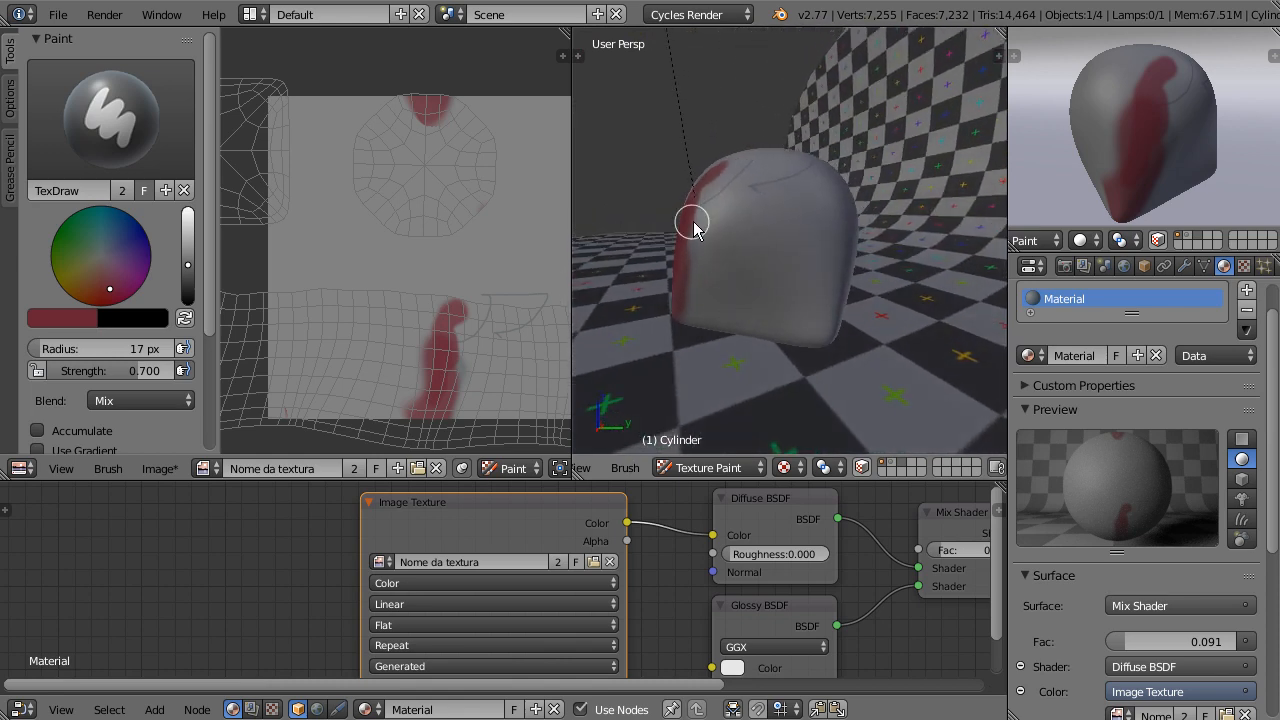
pyautogui.moveTo(737, 248); pyautogui.dragTo(808, 320)
pyautogui.moveTo(737, 297); pyautogui.dragTo(810, 245)
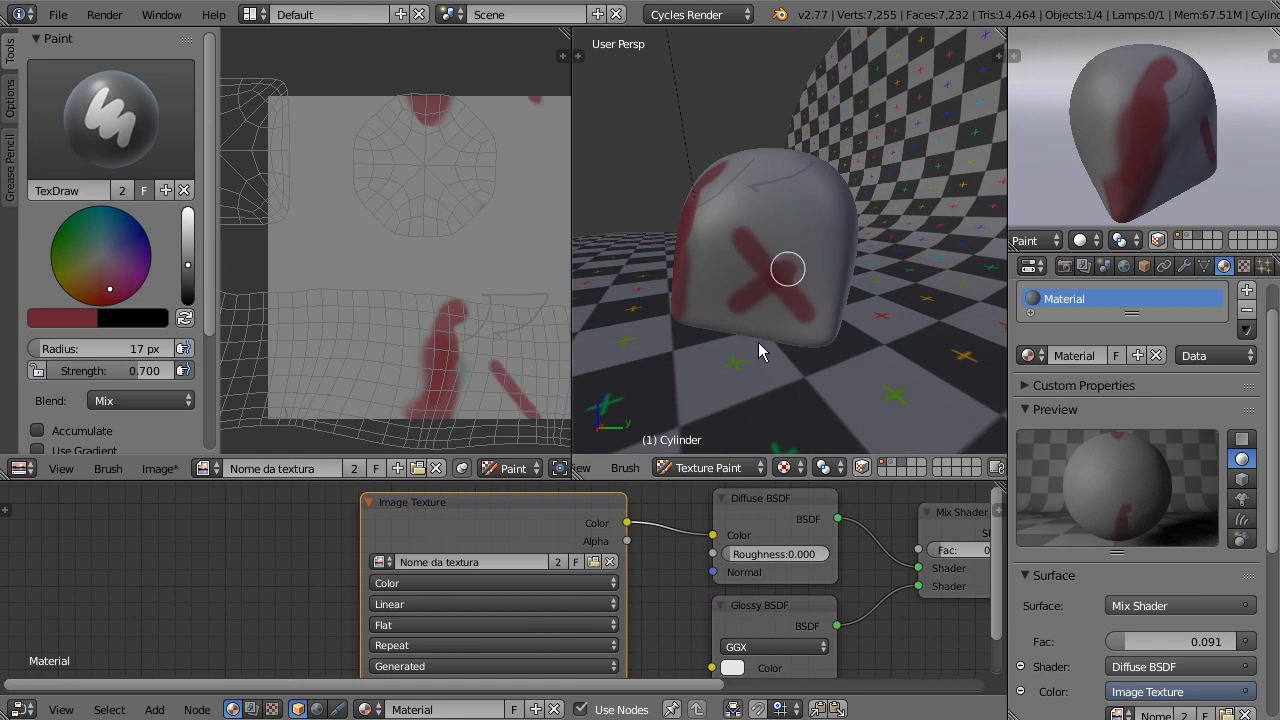
# - Put the model in Edit Mode and set the image editor to View mode so its UV islands can be edited
pyautogui.moveTo(477, 374)
pyautogui.mouseDown(button='middle')
pyautogui.moveTo(383, 277)
pyautogui.moveTo(381, 255)
pyautogui.mouseUp(button='middle')
pyautogui.scroll(3, 503, 296)
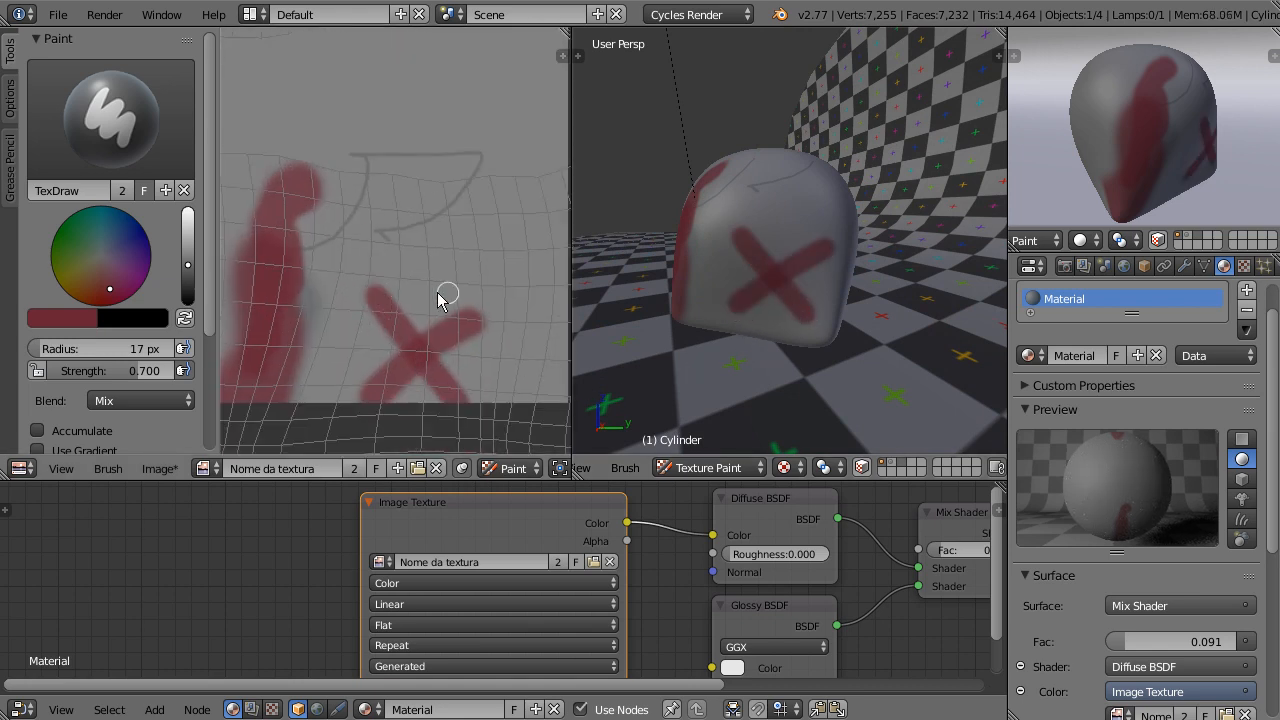
pyautogui.scroll(-4, 440, 298)
pyautogui.moveTo(409, 306); pyautogui.dragTo(459, 203, button='middle')
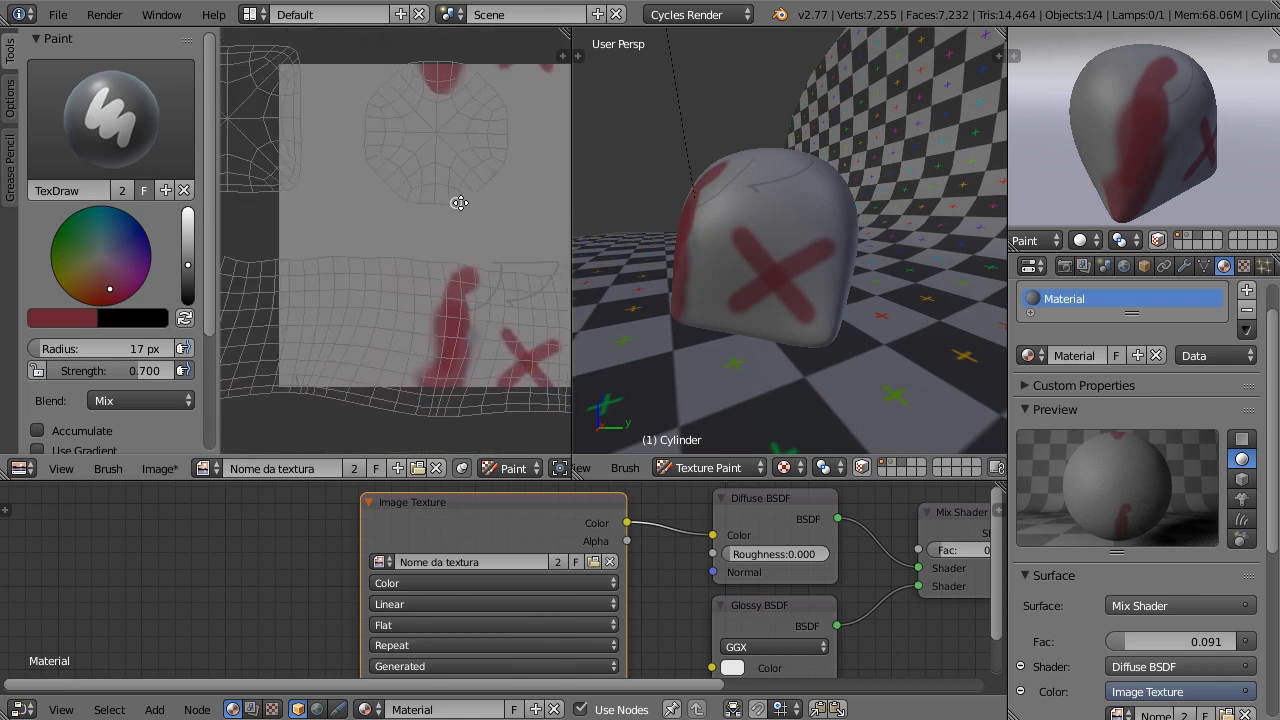
pyautogui.scroll(-2, 353, 176)
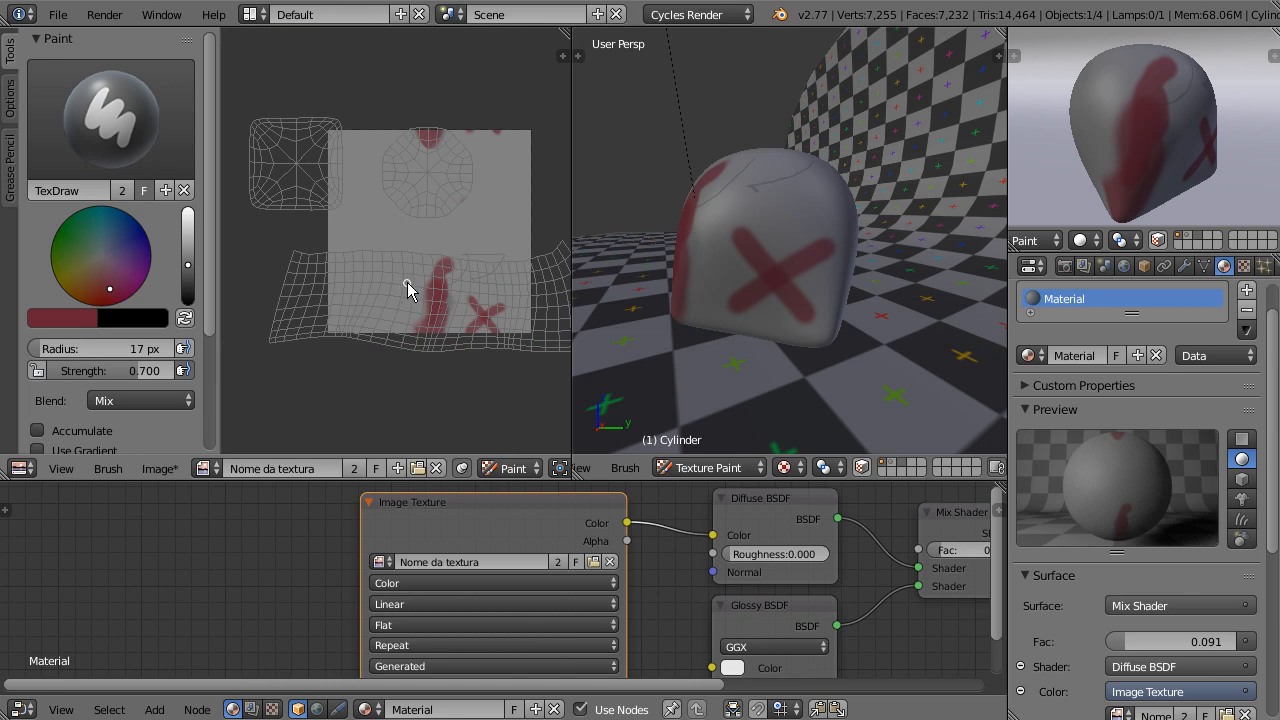
pyautogui.moveTo(408, 288); pyautogui.dragTo(377, 286, button='middle')
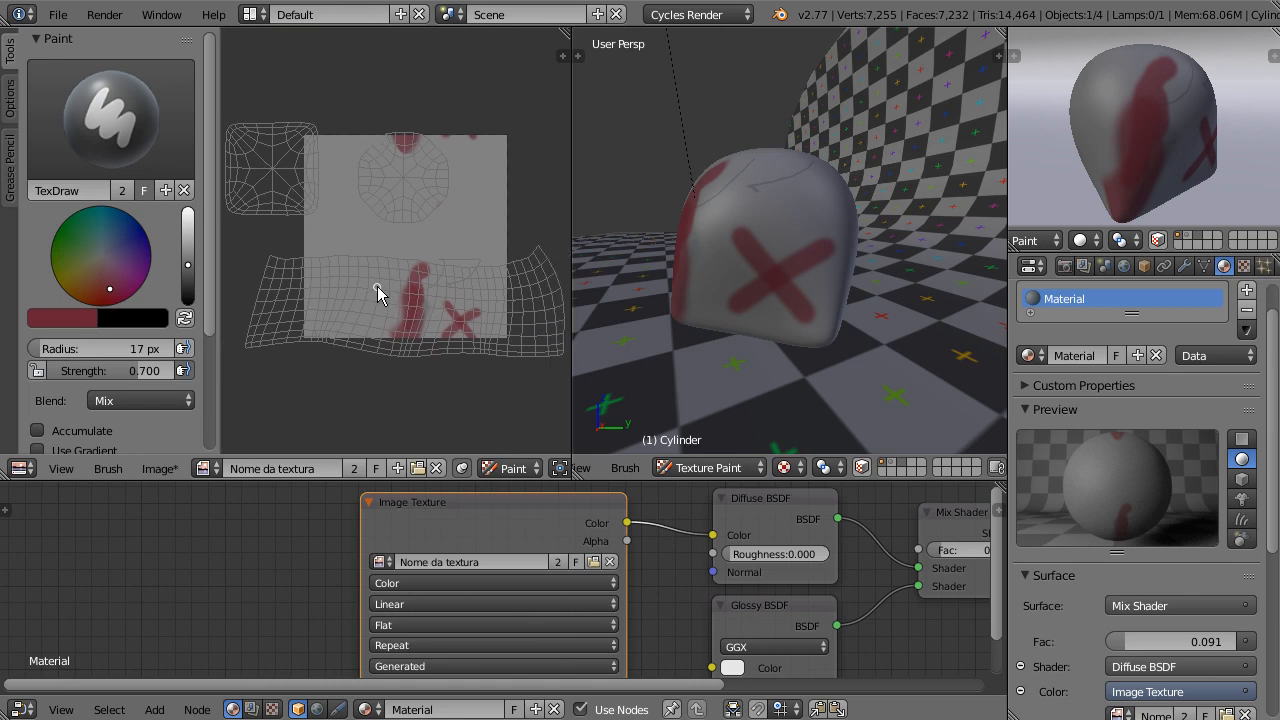
pyautogui.press('Tab')
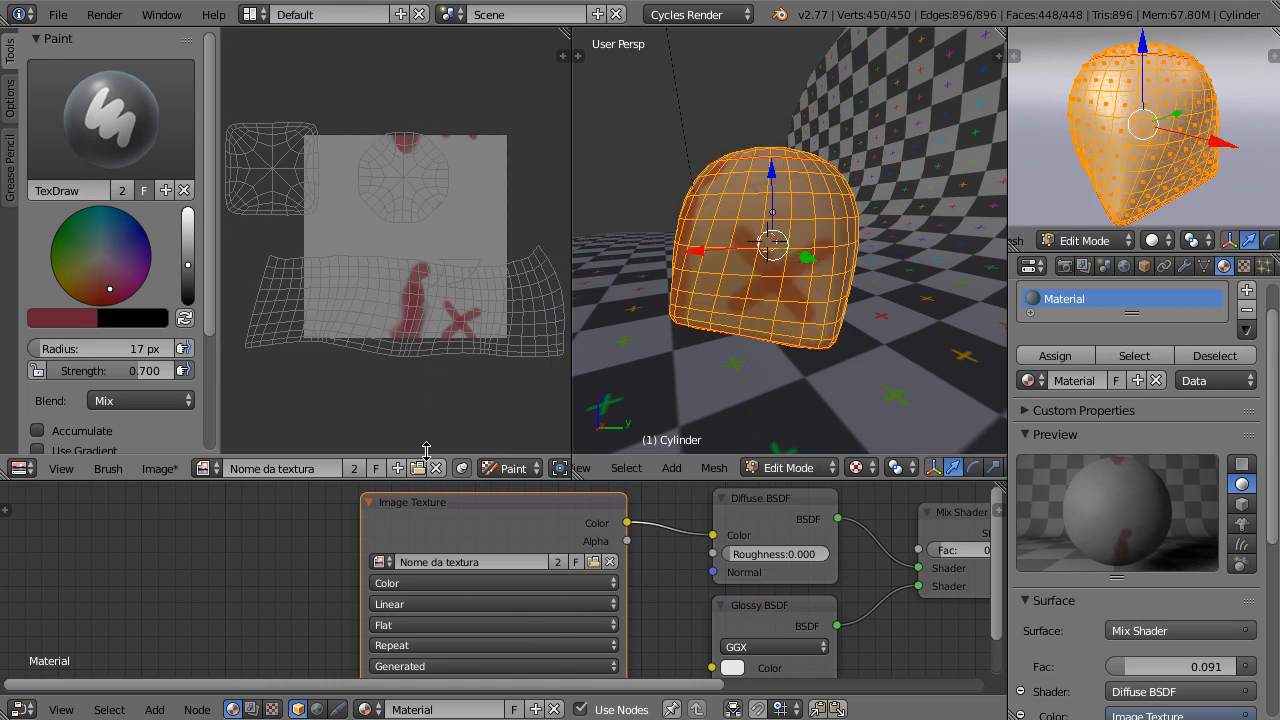
pyautogui.click(513, 468)
pyautogui.click(522, 449)
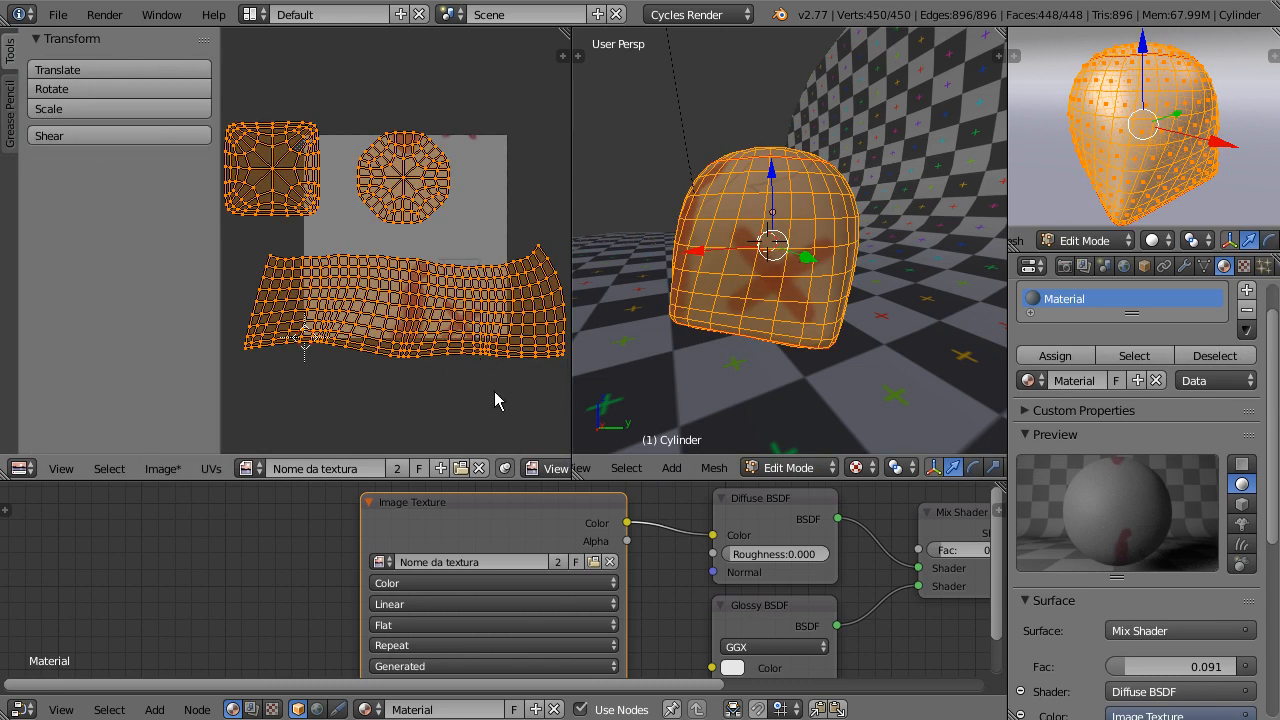
# - Scale all the UV islands down and move them so they lie mostly within the texture image
pyautogui.press('s')
pyautogui.click(431, 344)
pyautogui.press('g')
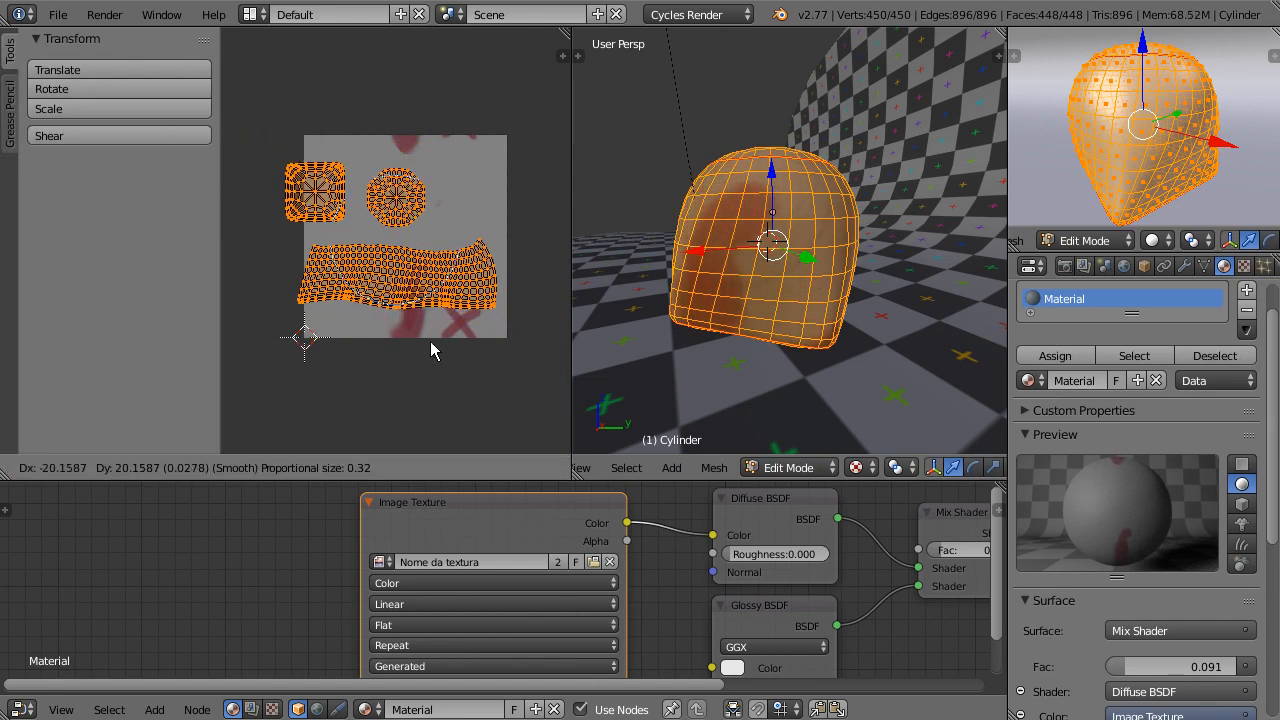
pyautogui.click(438, 351)
pyautogui.scroll(1, 412, 292)
# - Move the round UV island up and away from the square one, and shift the square island inside the image
pyautogui.press('a')
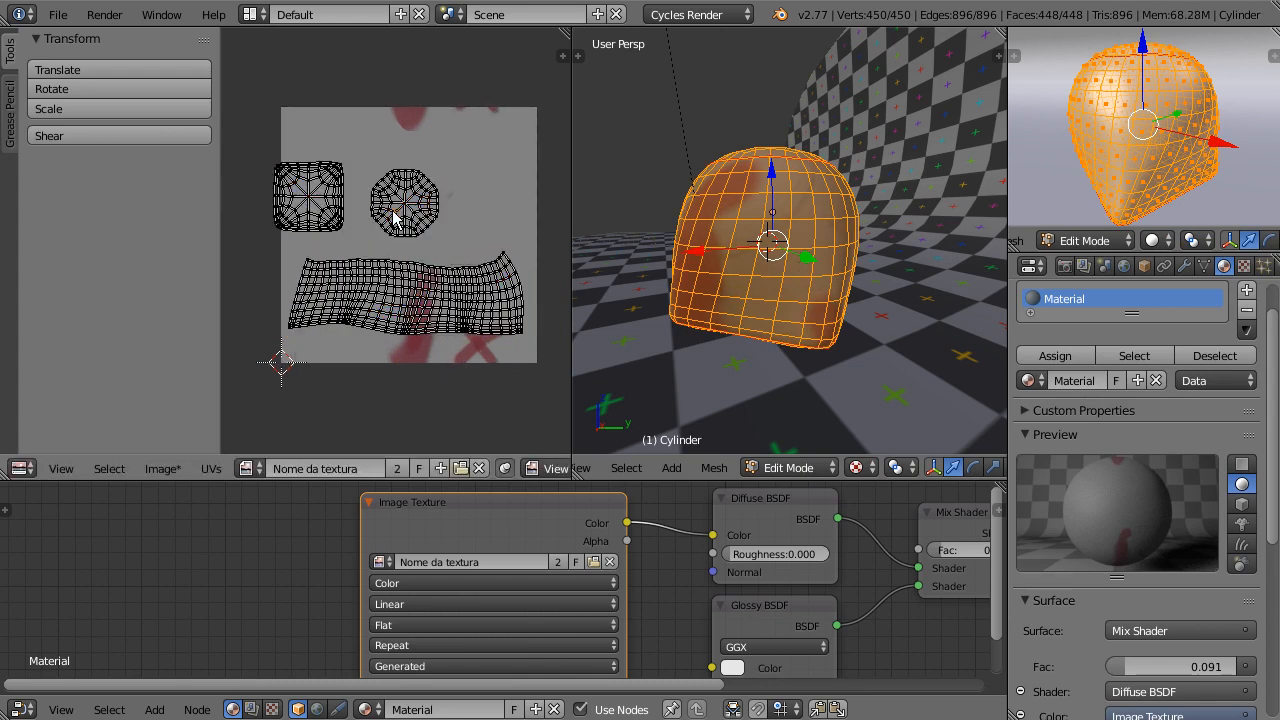
pyautogui.press('l')
pyautogui.press('g')
pyautogui.click(457, 230)
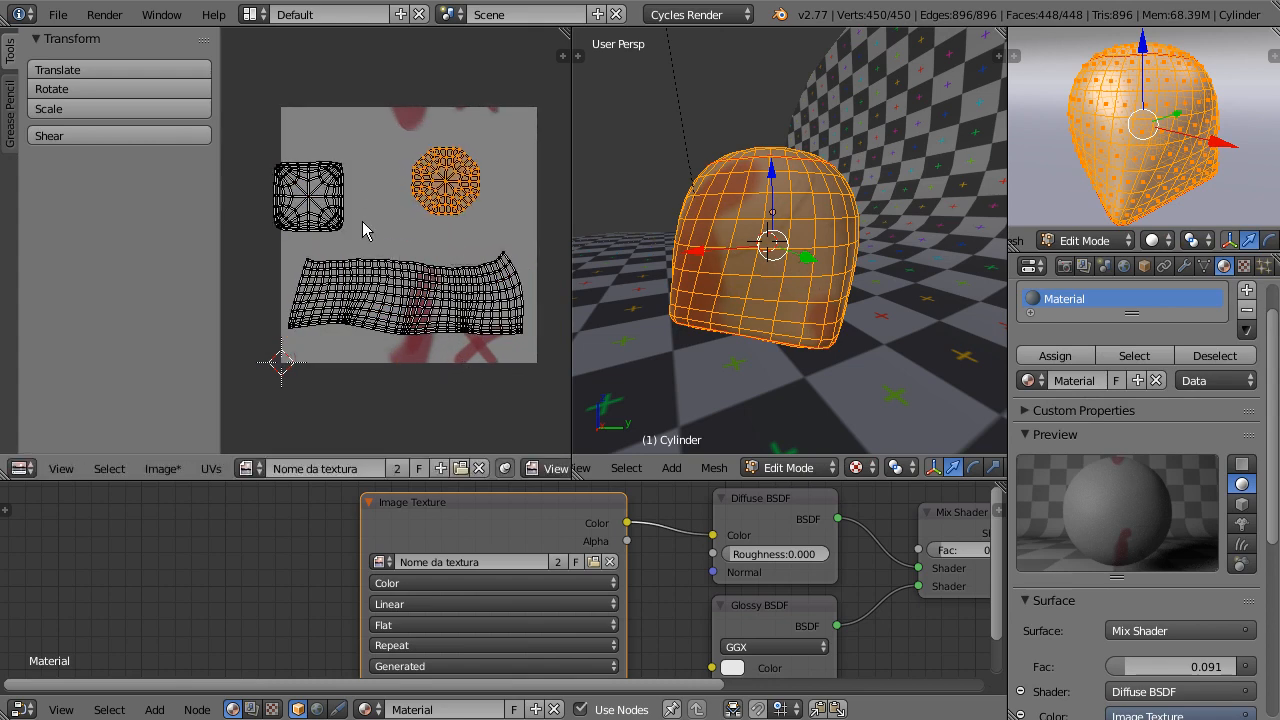
pyautogui.press('a')
pyautogui.press('l')
pyautogui.press('g')
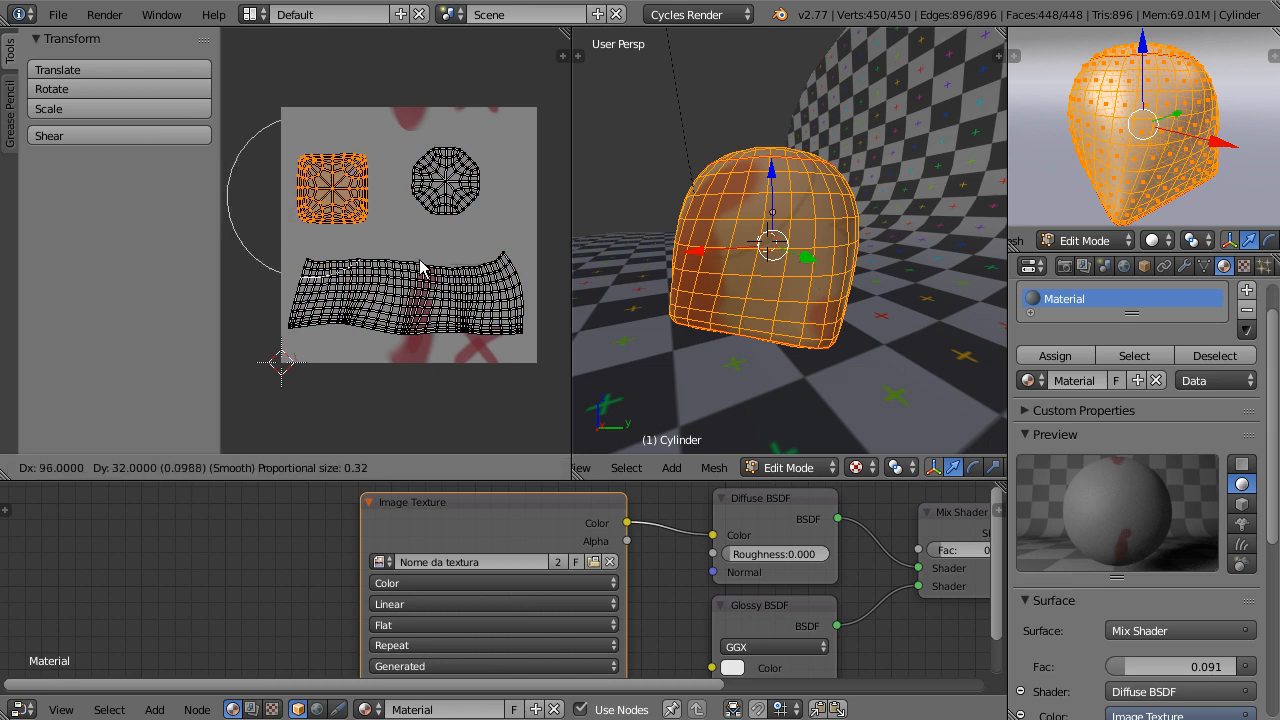
pyautogui.click(425, 280)
# - Undo all the UV island moves and scaling, back to the painted model in Texture Paint mode
pyautogui.hotkey('ctrl', 'z')
pyautogui.hotkey('ctrl', 'z')
pyautogui.hotkey('ctrl', 'z')
pyautogui.hotkey('ctrl', 'z')
pyautogui.hotkey('ctrl', 'z')
pyautogui.hotkey('ctrl', 'z')
pyautogui.hotkey('ctrl', 'z')
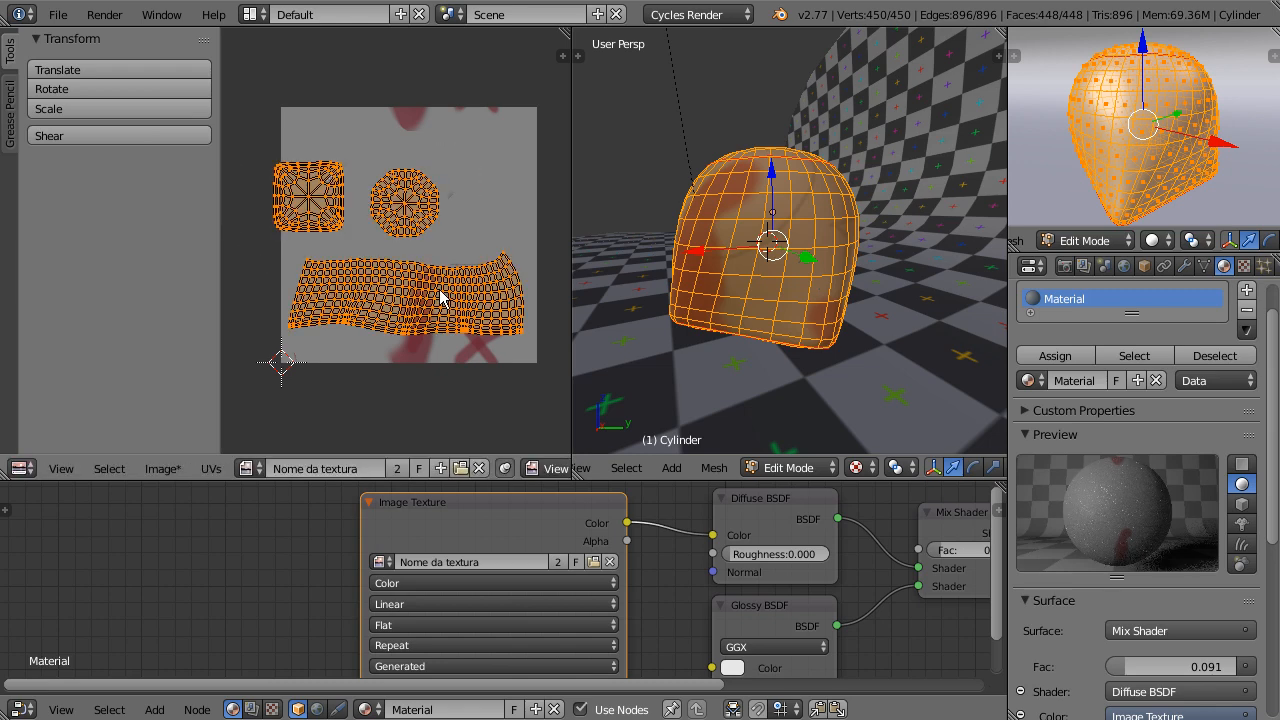
pyautogui.hotkey('ctrl', 'z')
pyautogui.hotkey('ctrl', 'z')
pyautogui.hotkey('ctrl', 'z')
pyautogui.scroll(-3, 295, 285)
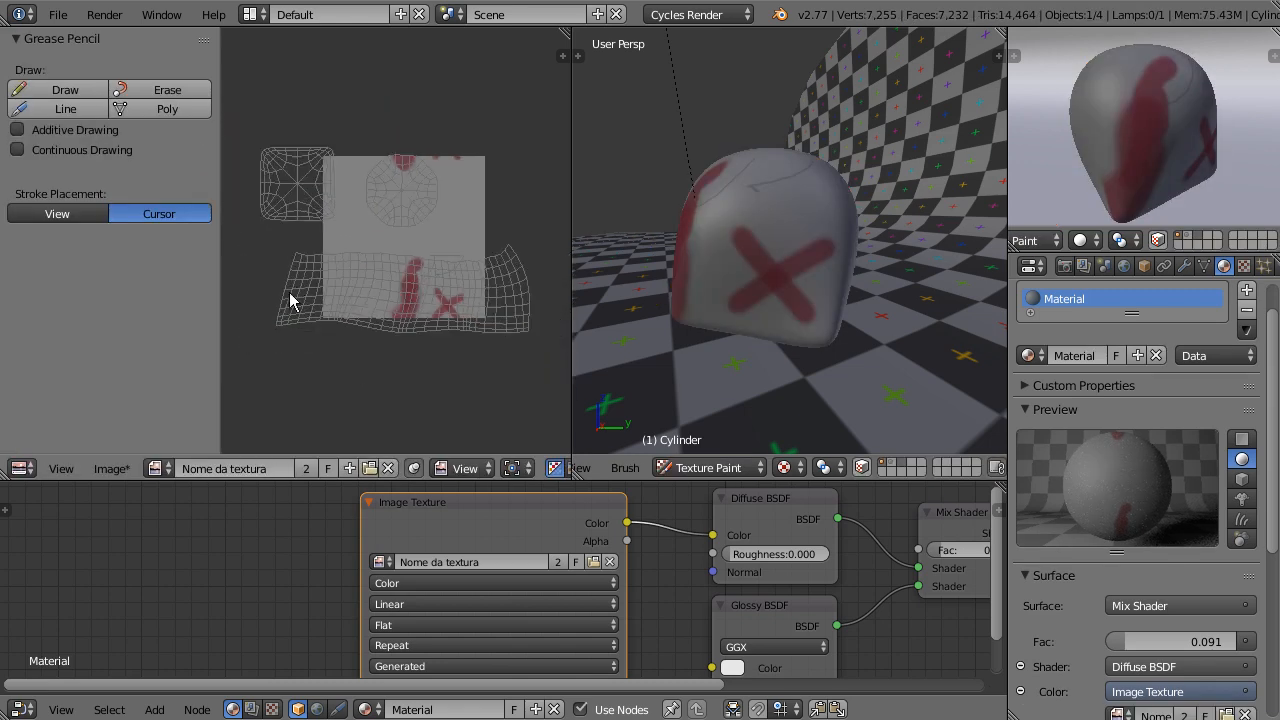
# - Return the model to Edit Mode, scale all the UV islands down, and move them together onto the texture image
pyautogui.moveTo(740, 305)
pyautogui.mouseDown(button='middle')
pyautogui.moveTo(966, 331)
pyautogui.moveTo(985, 318)
pyautogui.mouseUp(button='middle')
pyautogui.scroll(3, 336, 288)
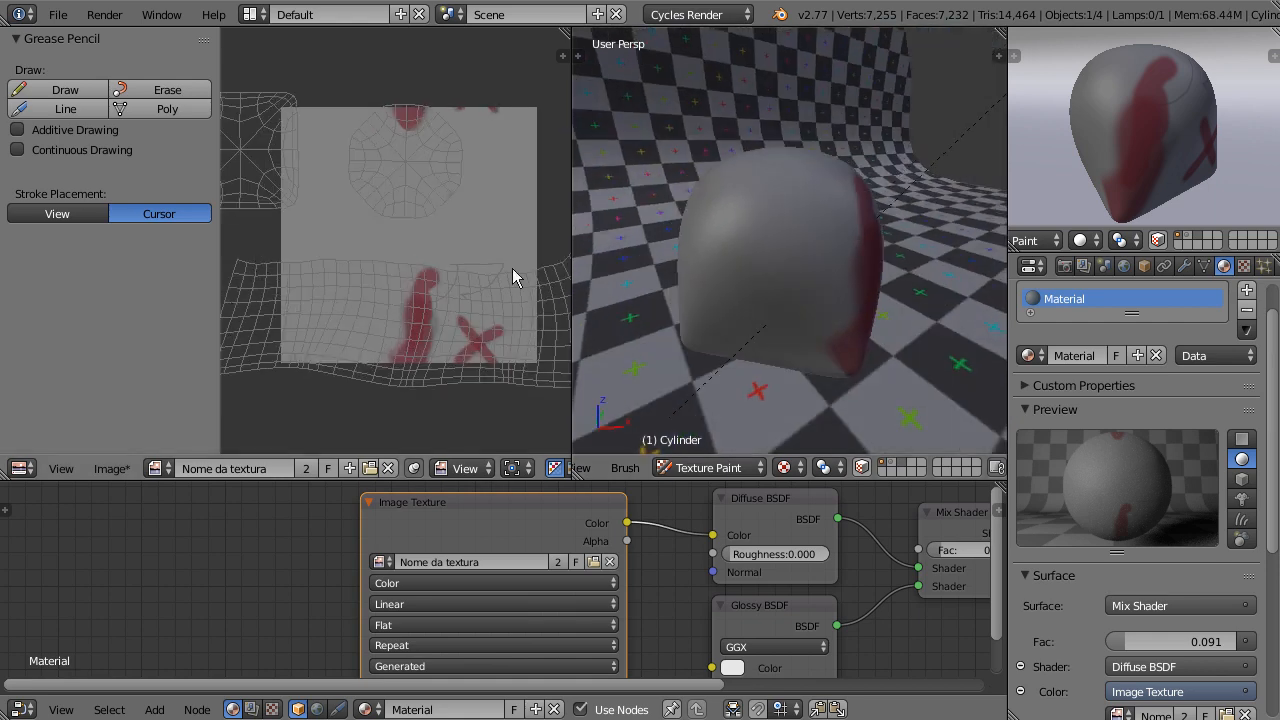
pyautogui.moveTo(857, 309)
pyautogui.mouseDown(button='middle')
pyautogui.moveTo(940, 309)
pyautogui.moveTo(826, 290)
pyautogui.mouseUp(button='middle')
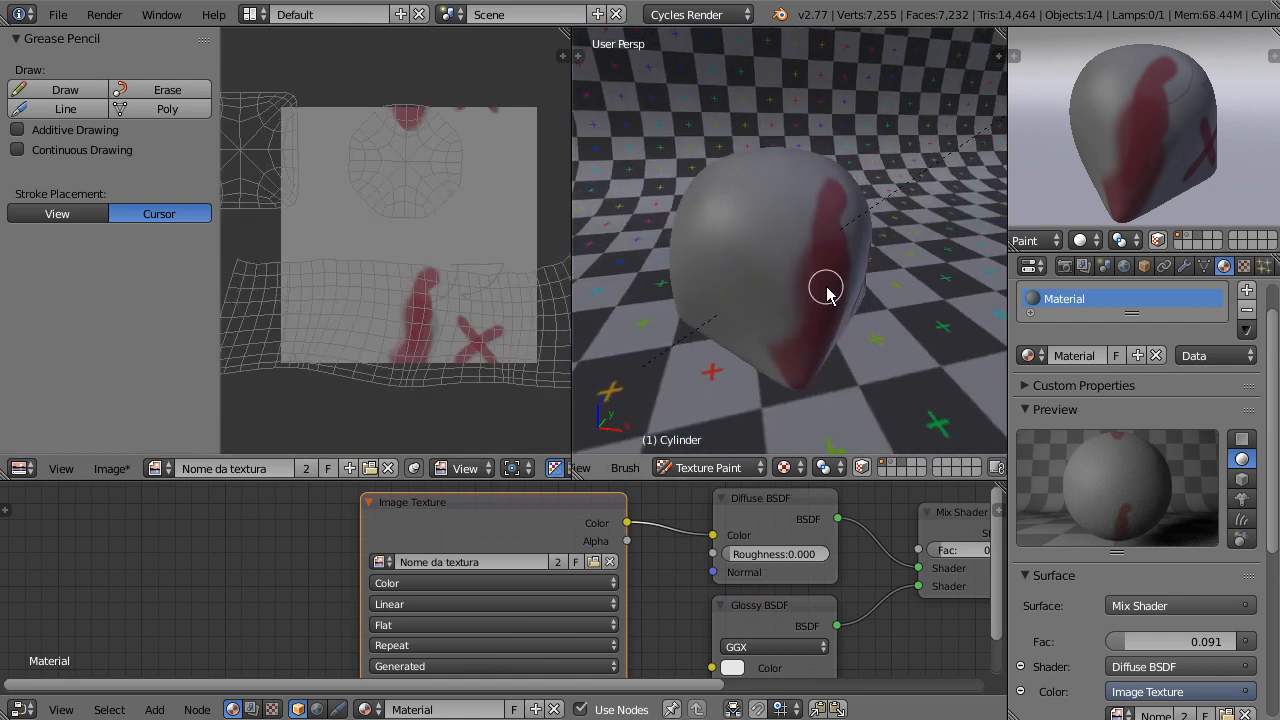
pyautogui.scroll(-2, 348, 300)
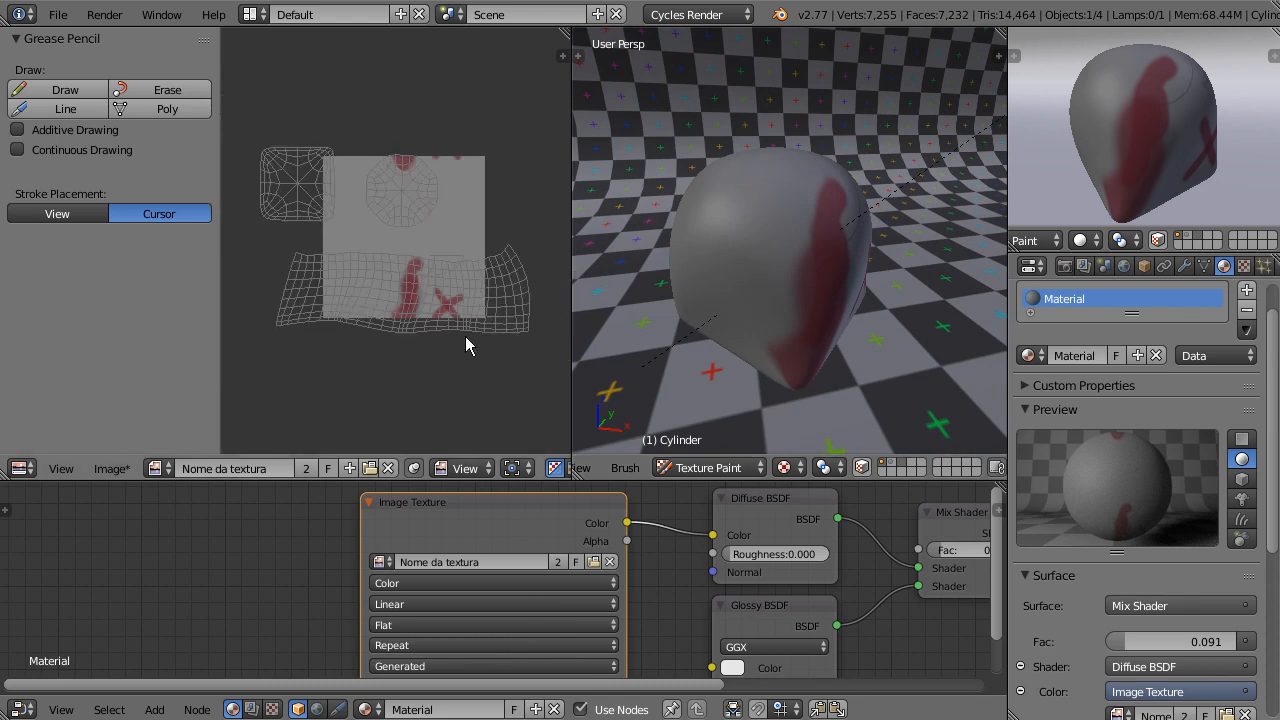
pyautogui.press('Tab')
pyautogui.press('s')
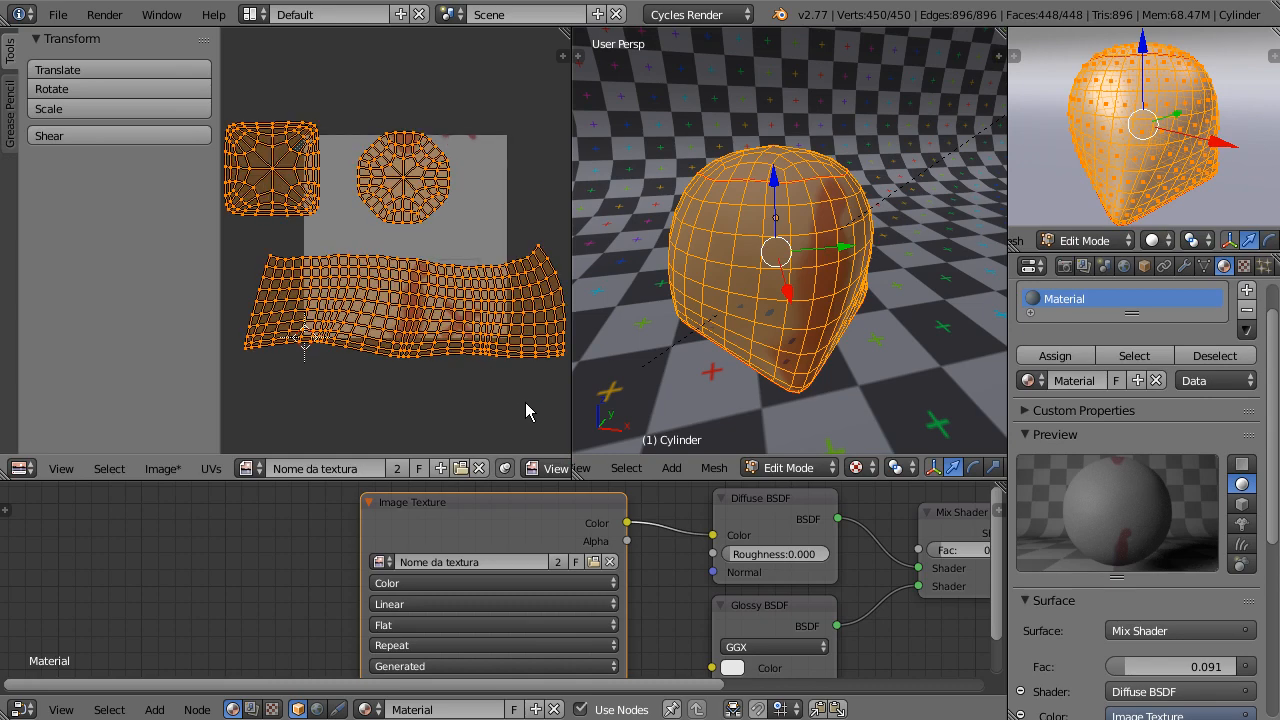
pyautogui.click(477, 363)
pyautogui.press('s')
pyautogui.click(457, 373)
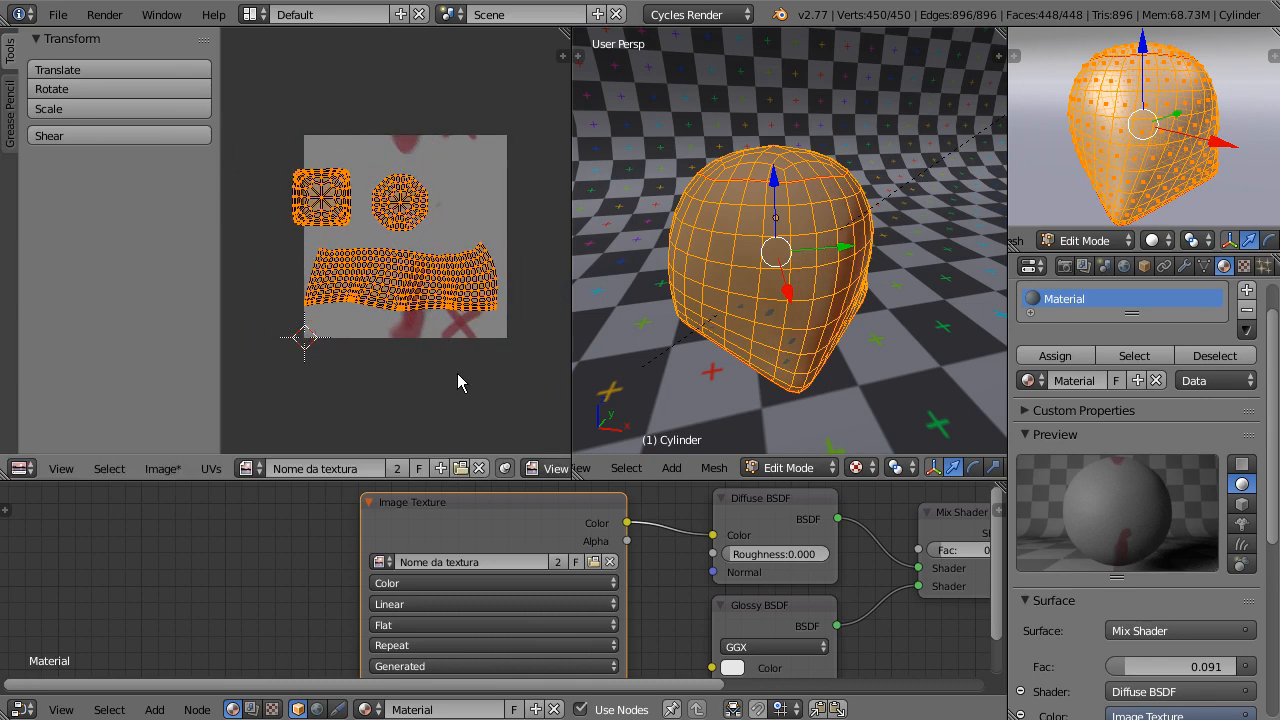
pyautogui.press('g')
pyautogui.click(466, 384)
# - Move only the square UV island fully inside the image and return the model to Texture Paint mode
pyautogui.press('a')
pyautogui.press('l')
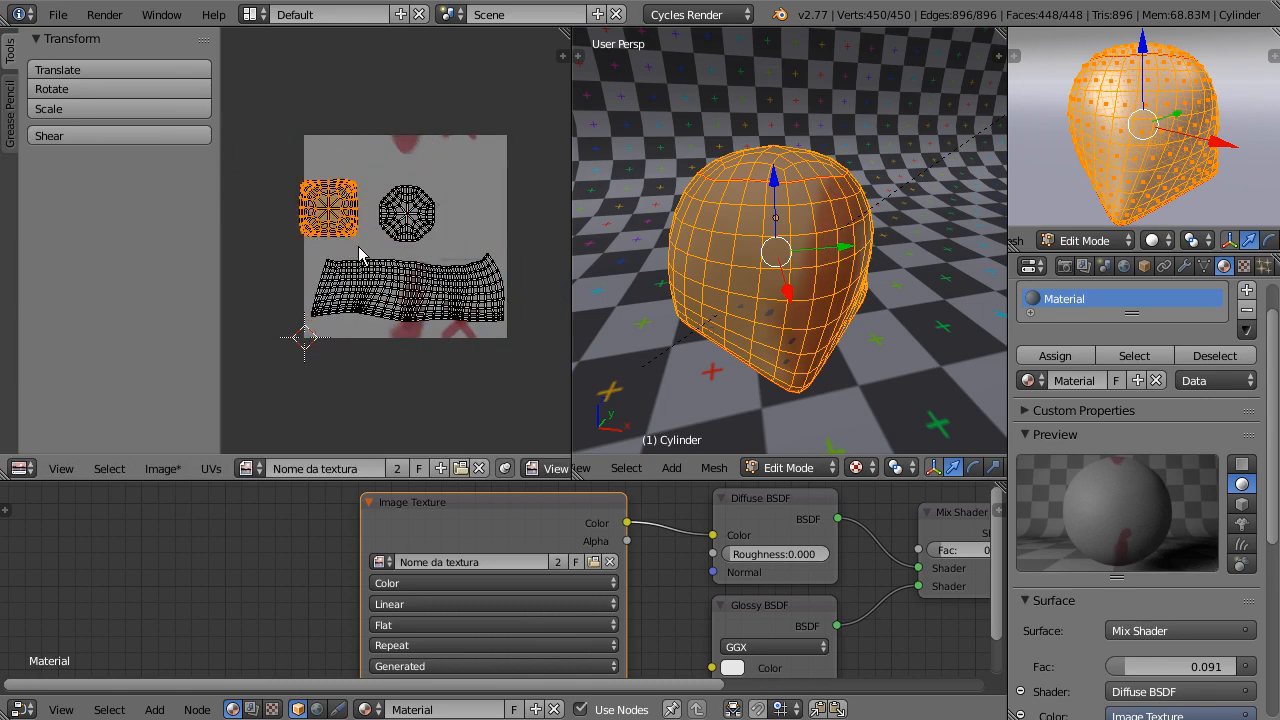
pyautogui.press('g')
pyautogui.click(380, 256)
pyautogui.press('Tab')
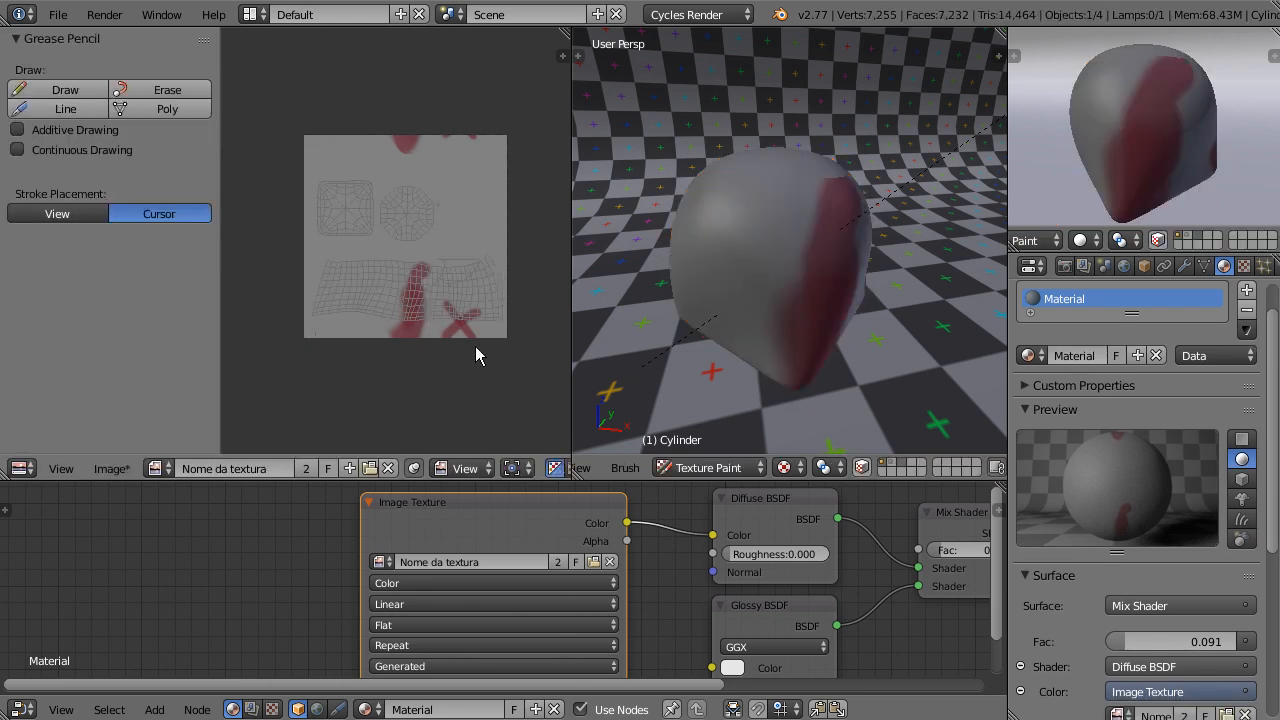
pyautogui.scroll(2, 505, 230)
pyautogui.moveTo(780, 330)
pyautogui.mouseDown(button='middle')
pyautogui.moveTo(806, 349)
pyautogui.moveTo(723, 320)
pyautogui.moveTo(715, 340)
pyautogui.mouseUp(button='middle')
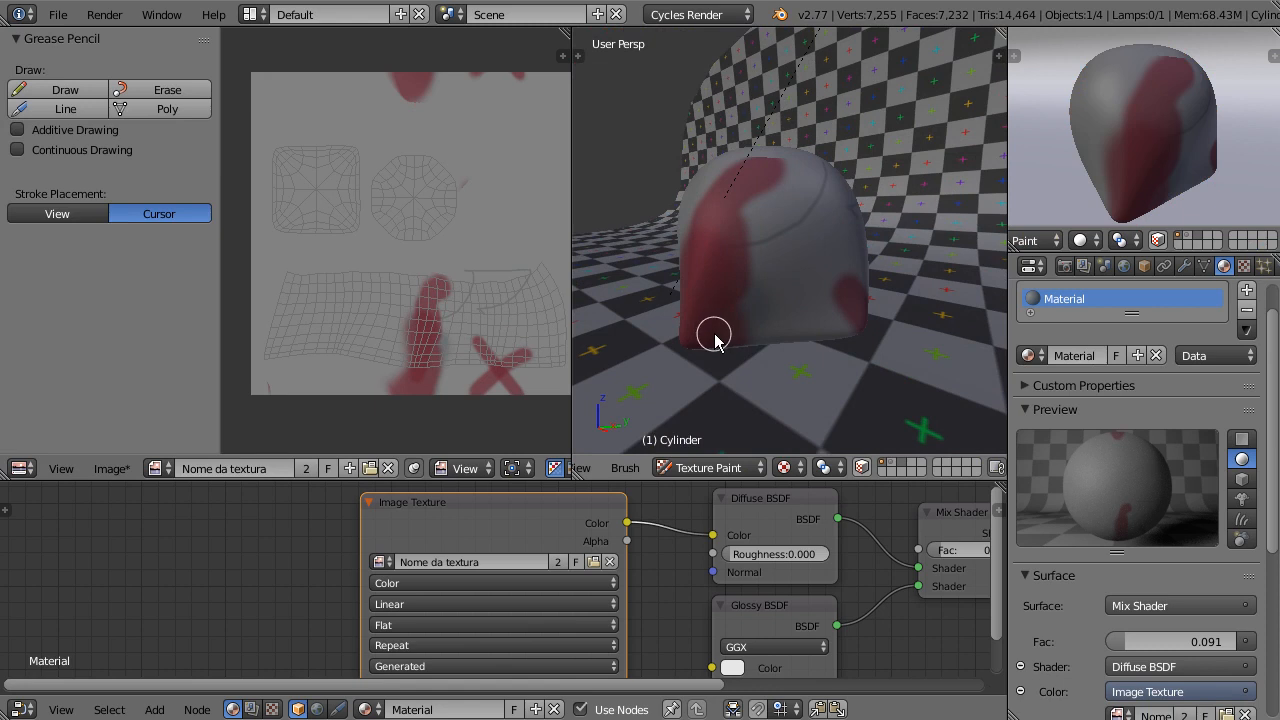